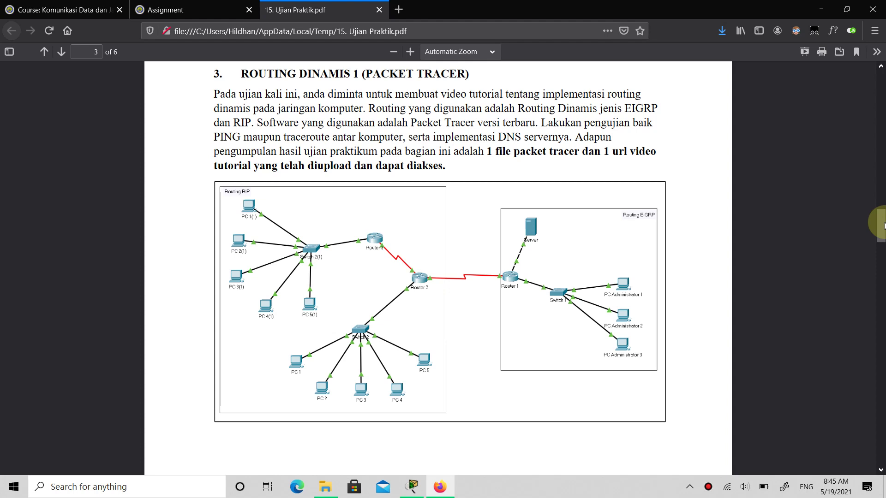
Review the dynamic routing topology diagram in the exam PDF and switch to Cisco Packet Tracer.
scroll(405, 157, "down", 2)
scroll(405, 157, "up", 1)
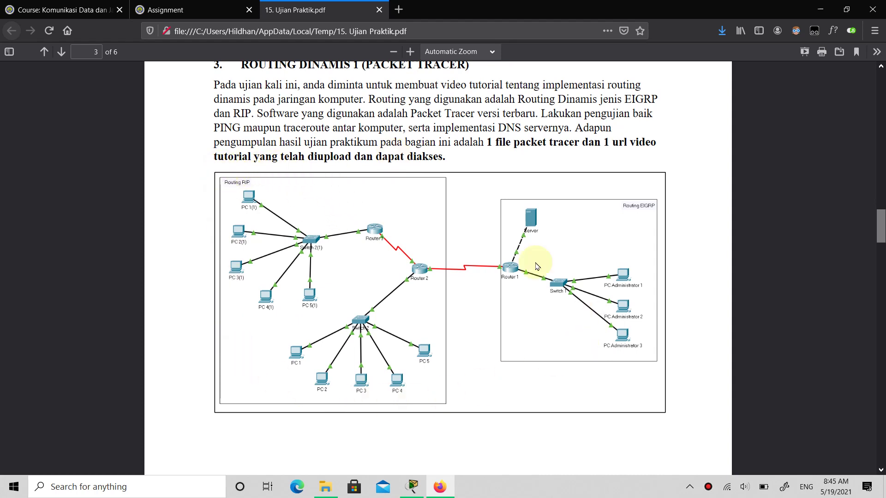
left_click(411, 493)
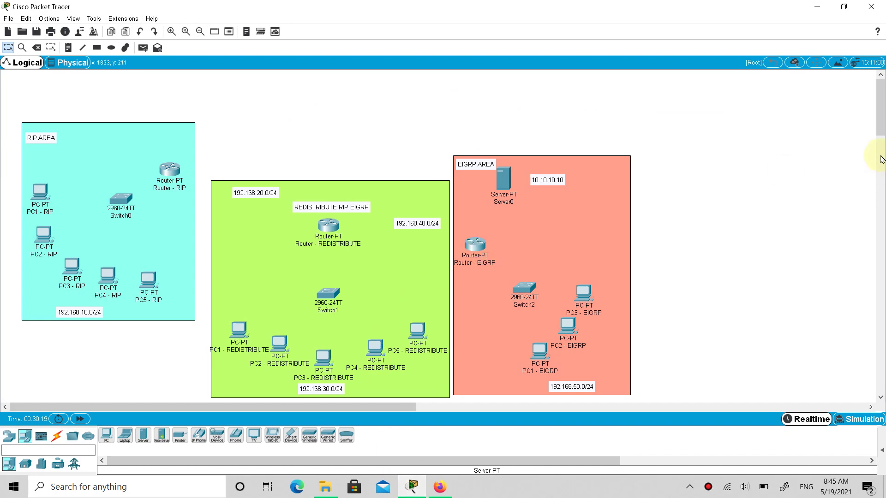
scroll(883, 110, "down", 1)
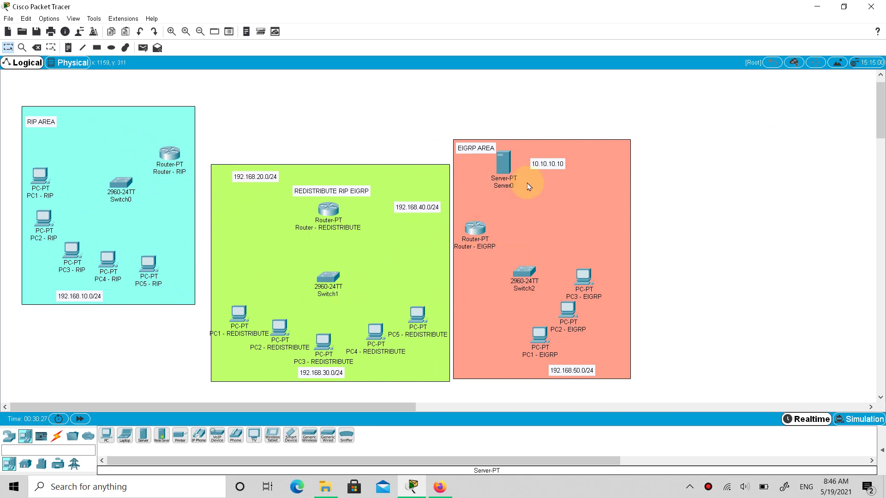
Connect PC1 - RIP, PC2 - RIP and PC3 - RIP to Switch0 using the automatic connection type.
left_click(57, 436)
left_click(106, 435)
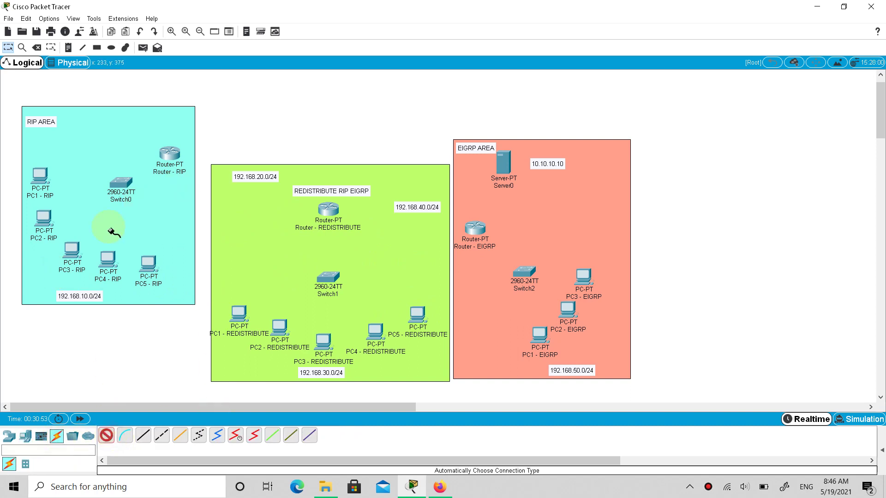
left_click(40, 176)
left_click(110, 191)
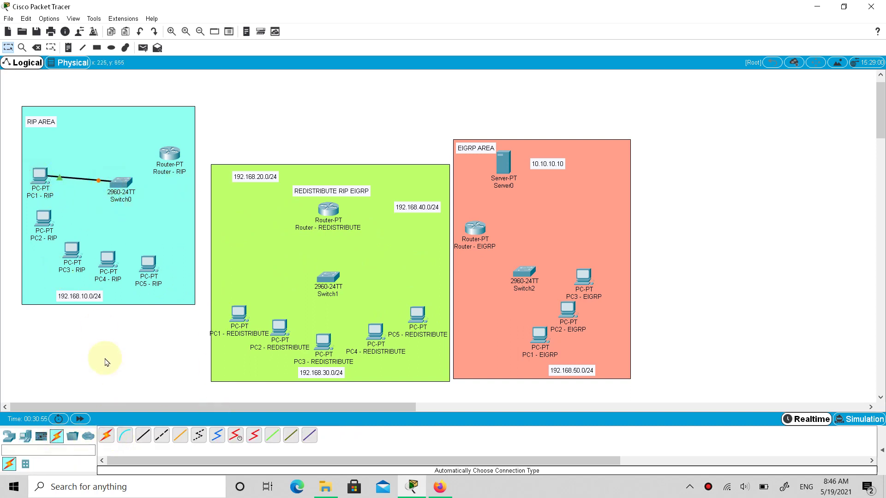
left_click(42, 219)
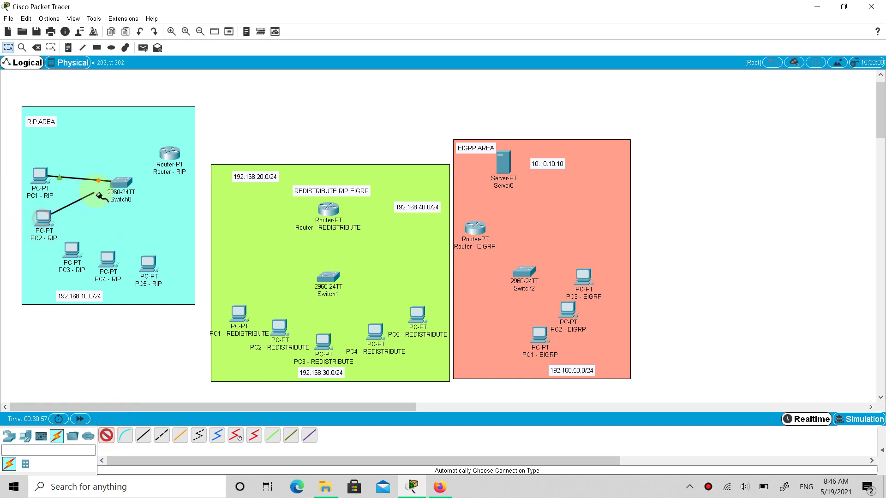
left_click(120, 180)
left_click(106, 435)
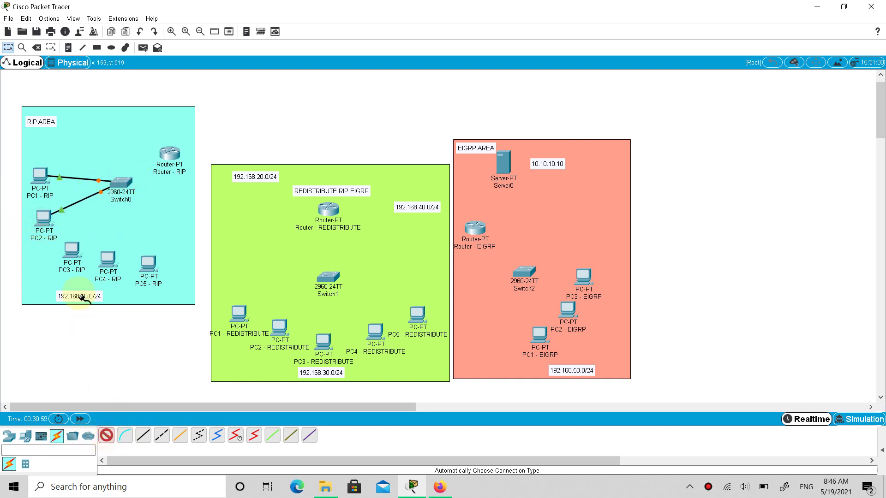
left_click(73, 250)
left_click(115, 183)
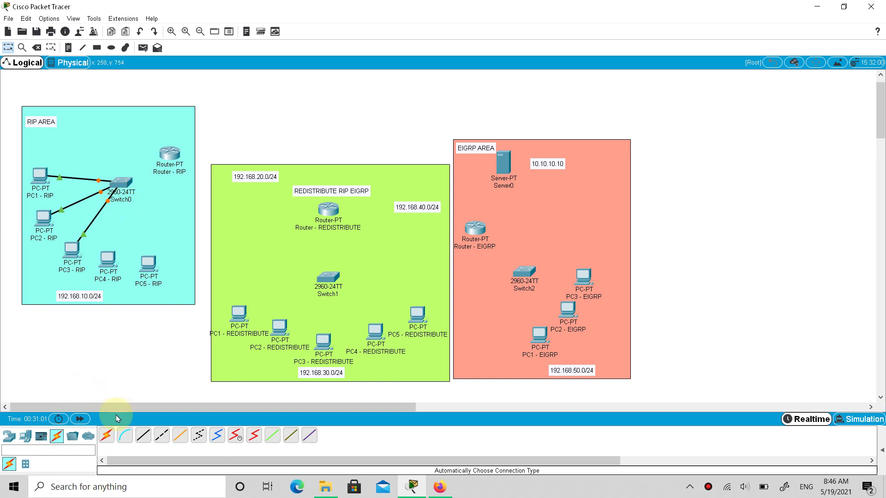
Connect PC4 - RIP and PC5 - RIP to Switch0 with automatically chosen cables.
left_click(106, 435)
left_click(109, 259)
left_click(119, 182)
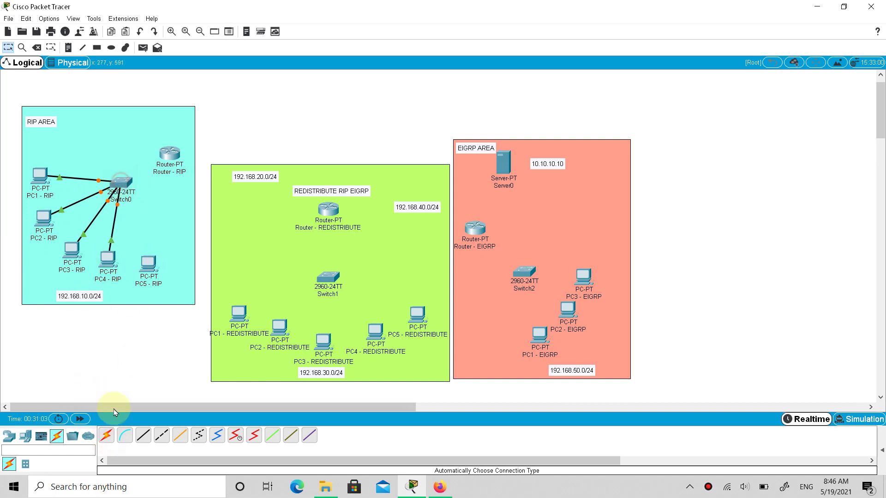
left_click(106, 435)
left_click(144, 269)
left_click(119, 181)
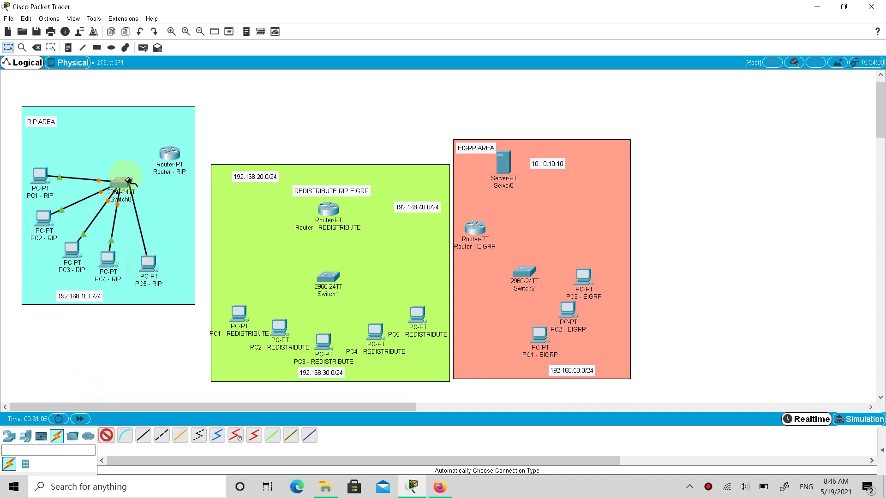
Connect Switch0 to Router - RIP with an automatically chosen cable.
left_click(107, 435)
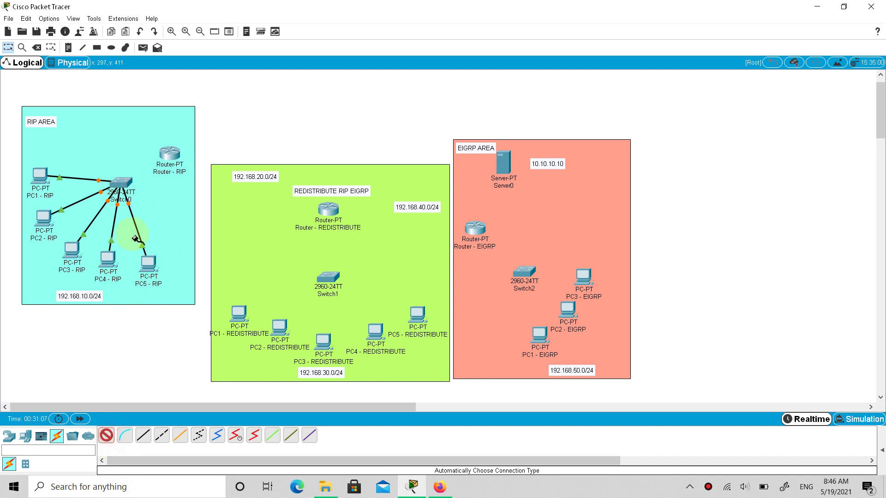
left_click(120, 187)
left_click(163, 159)
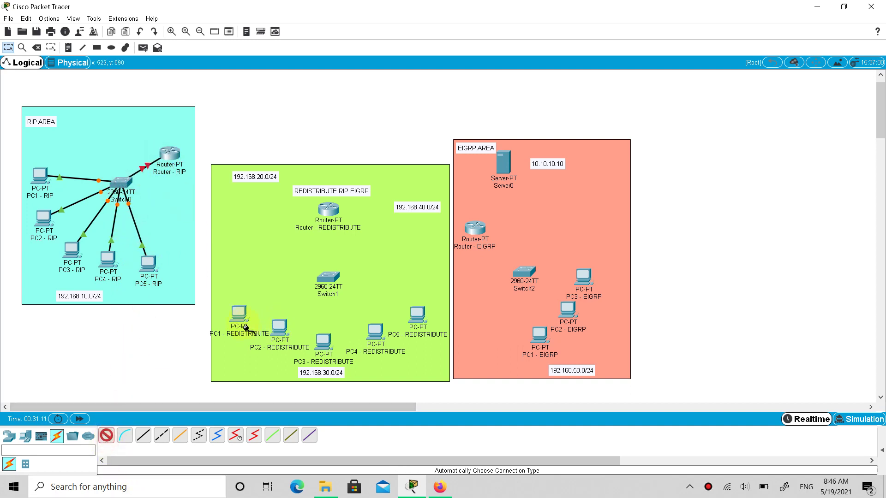
Connect PC1 - REDISTRIBUTE and PC2 - REDISTRIBUTE to Switch1 with automatically chosen cables.
left_click(238, 313)
left_click(328, 277)
left_click(106, 435)
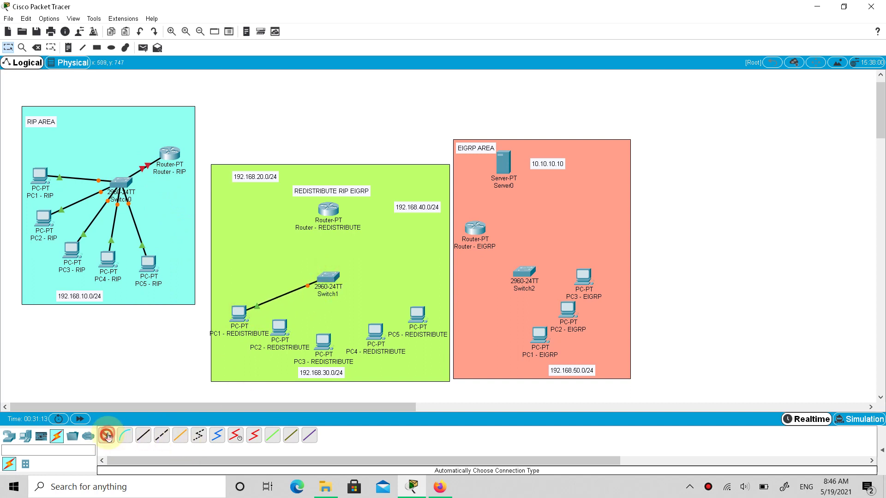
left_click(279, 327)
left_click(328, 276)
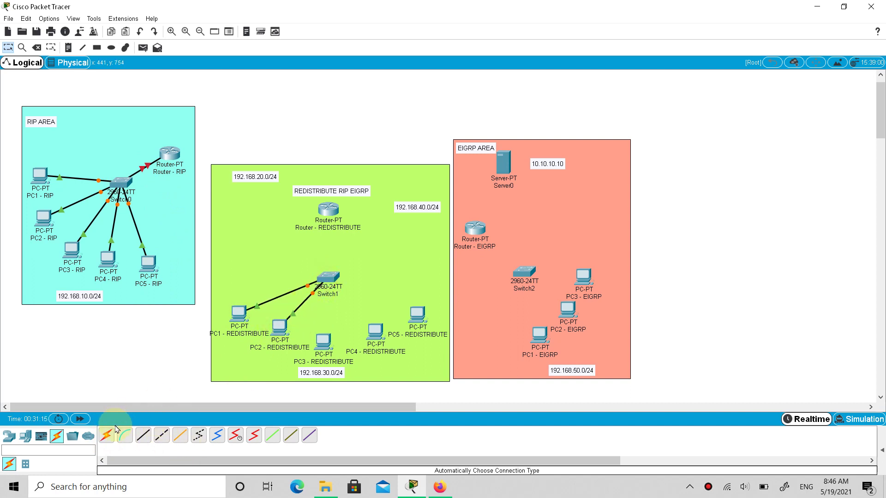
Connect PC3, PC4 and PC5 - REDISTRIBUTE to Switch1 with automatically chosen cables.
left_click(106, 435)
left_click(323, 342)
left_click(324, 293)
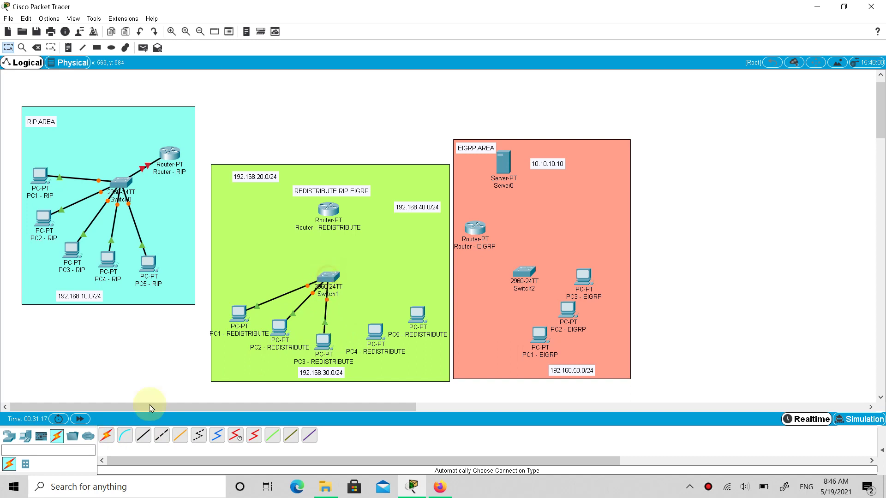
left_click(106, 435)
left_click(379, 330)
left_click(329, 277)
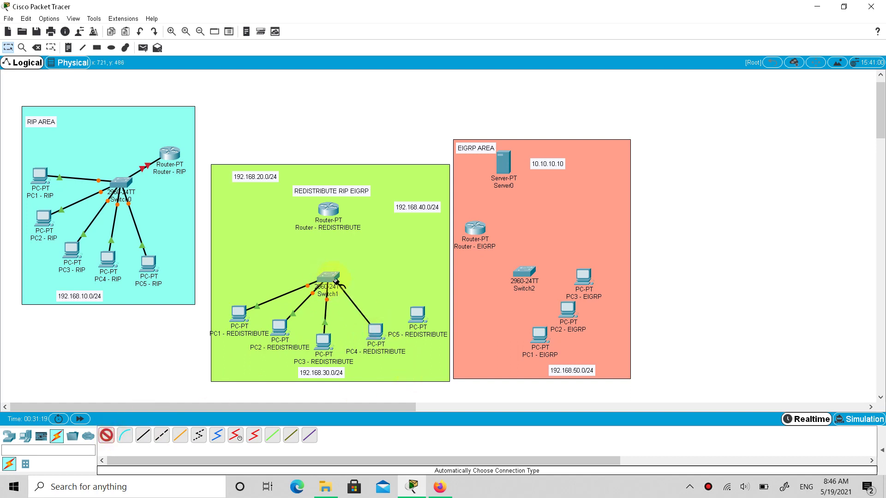
left_click(107, 435)
left_click(417, 313)
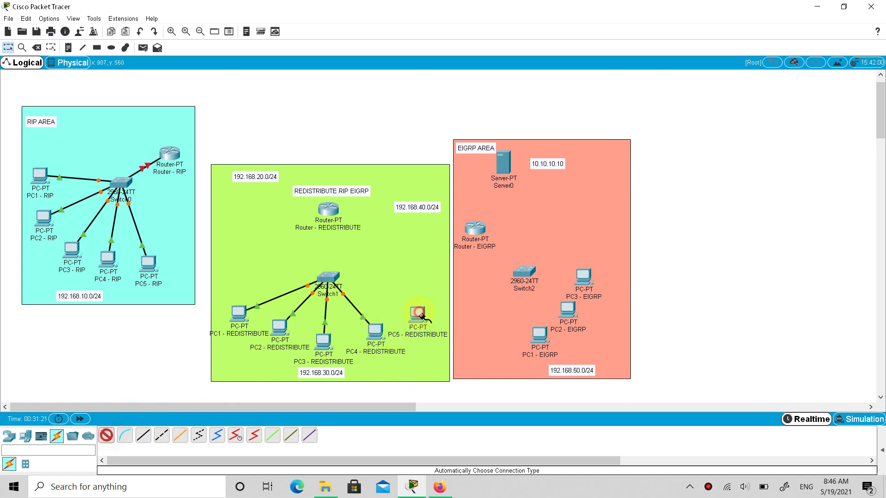
left_click(328, 277)
Connect Switch1 to Router - REDISTRIBUTE with an automatically chosen cable.
left_click(117, 437)
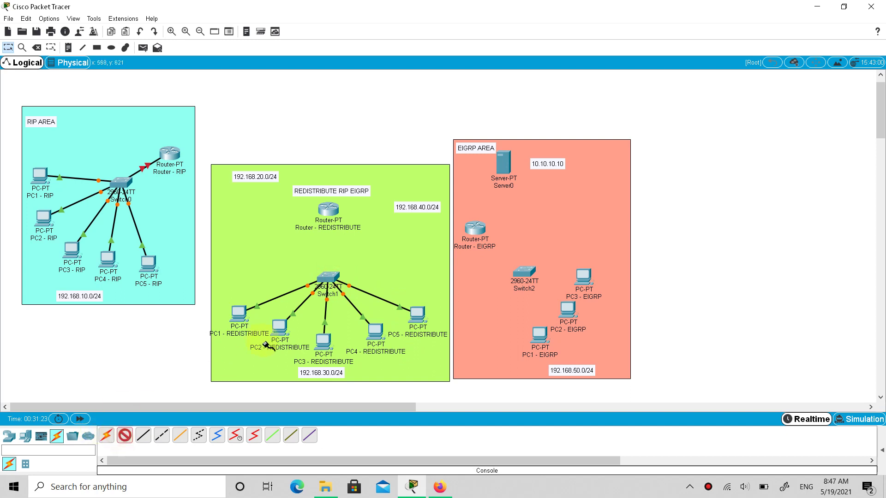
left_click(106, 435)
left_click(325, 287)
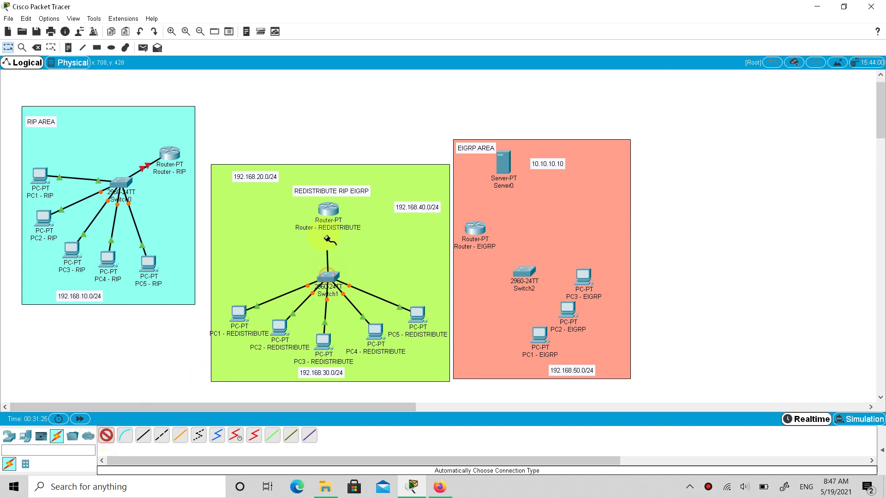
left_click(328, 209)
Connect PC1 - EIGRP, PC2 - EIGRP and PC3 - EIGRP to Switch2 with automatically chosen cables.
left_click(106, 435)
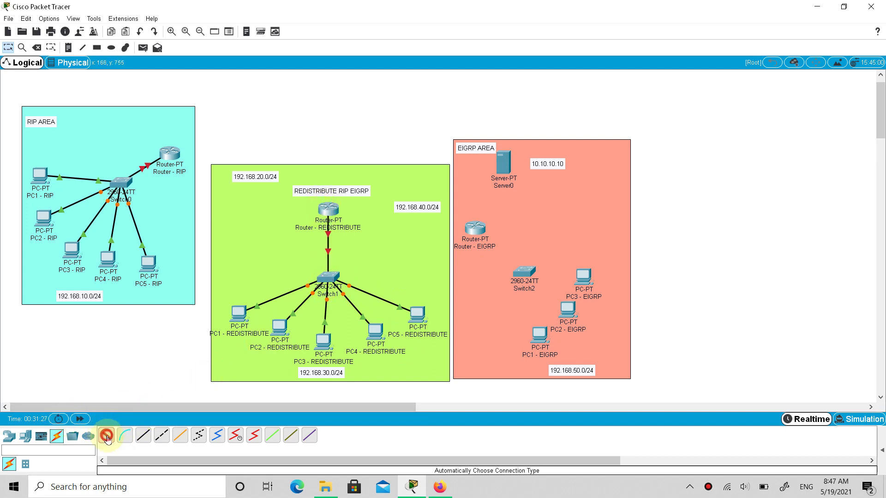
left_click(539, 334)
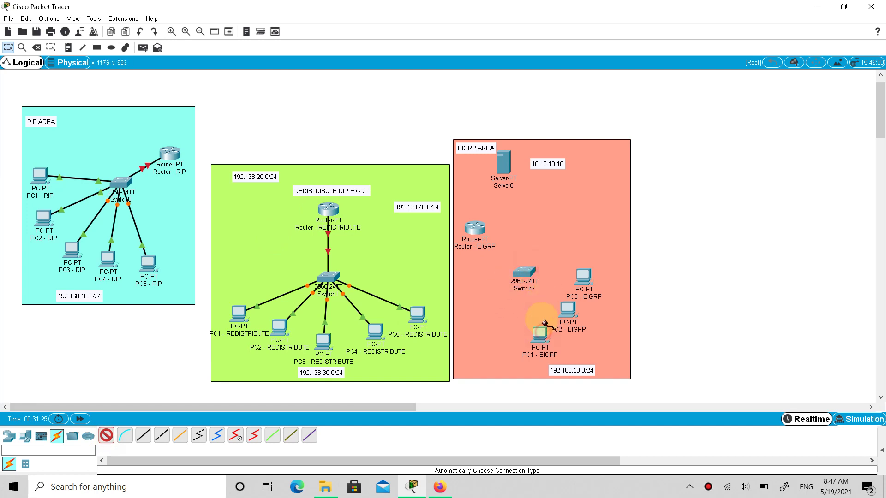
left_click(524, 275)
left_click(107, 435)
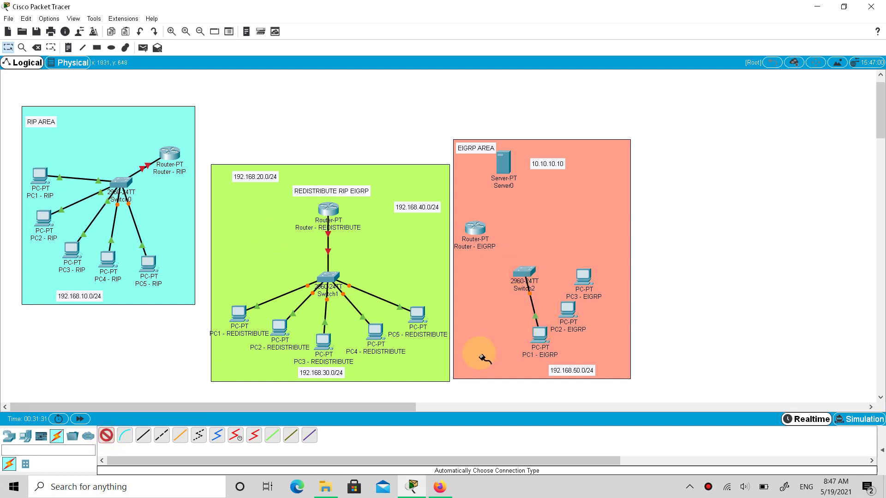
left_click(568, 310)
left_click(525, 275)
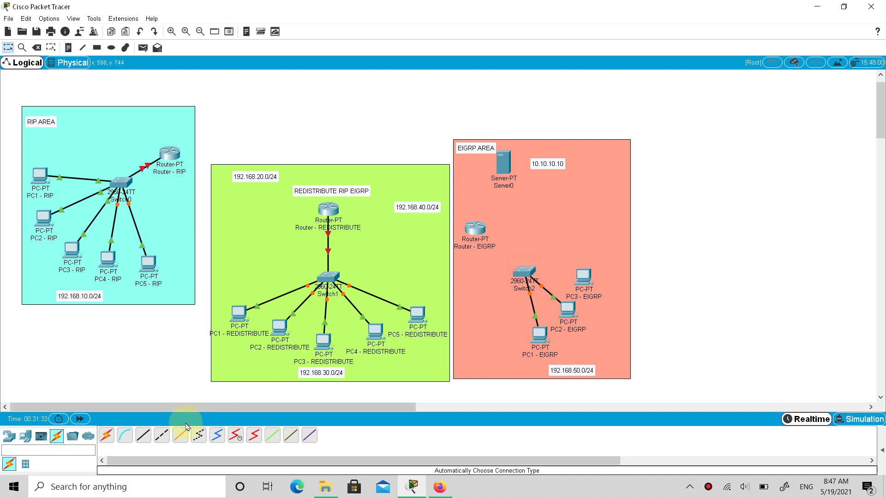
left_click(106, 435)
left_click(587, 278)
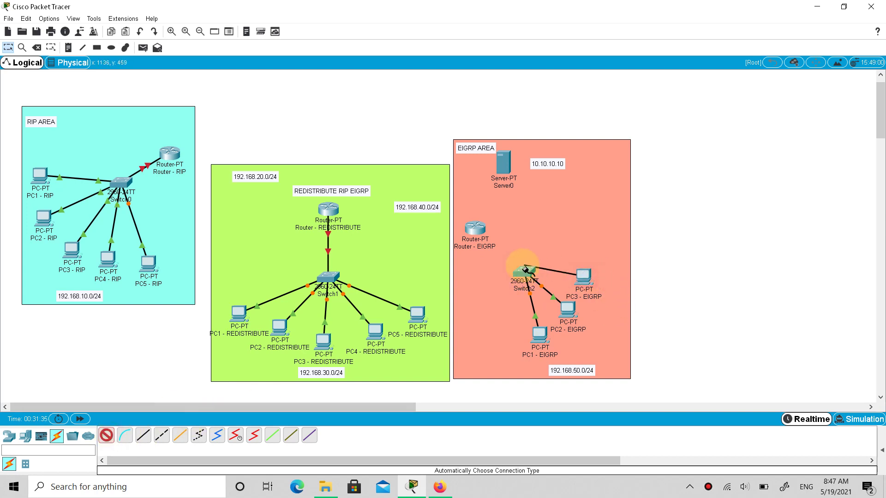
left_click(524, 272)
Connect Router - EIGRP to both Switch2 and Server0 with automatically chosen cables.
left_click(106, 435)
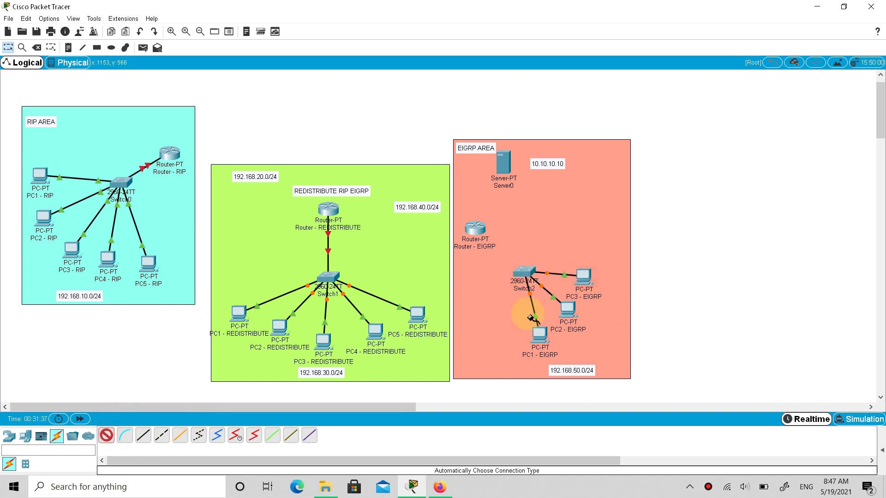
left_click(523, 275)
left_click(472, 229)
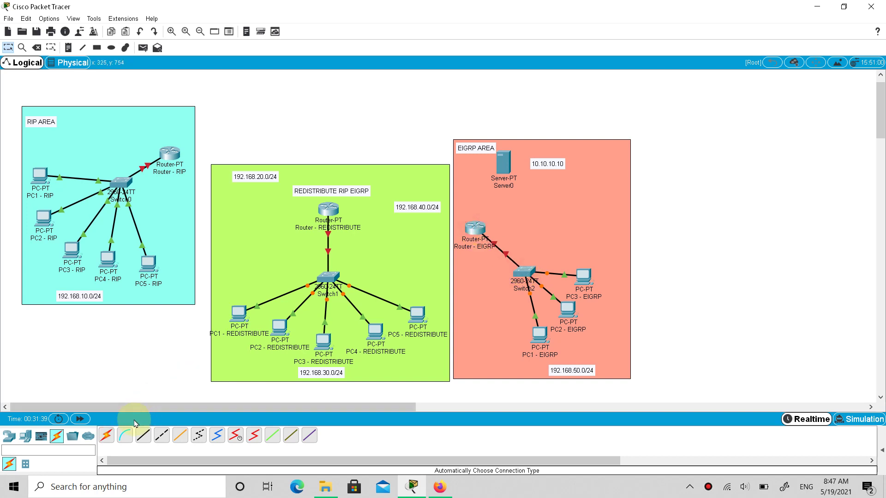
left_click(107, 435)
left_click(476, 227)
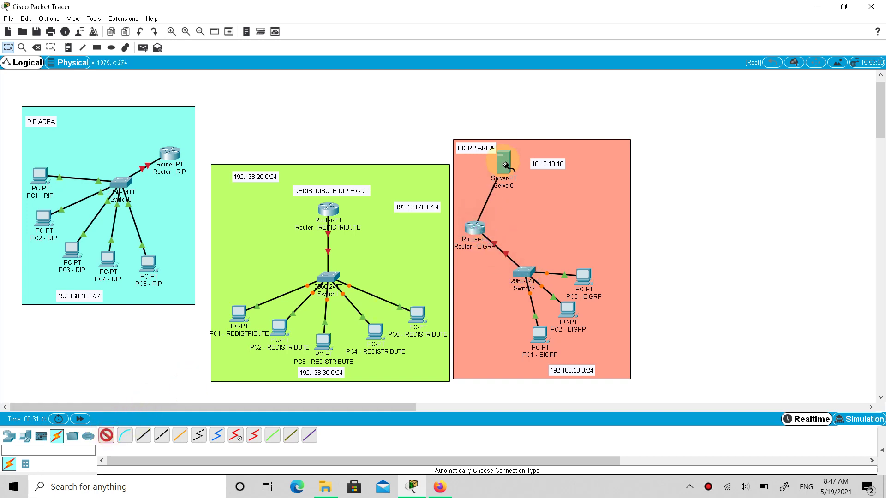
left_click(503, 161)
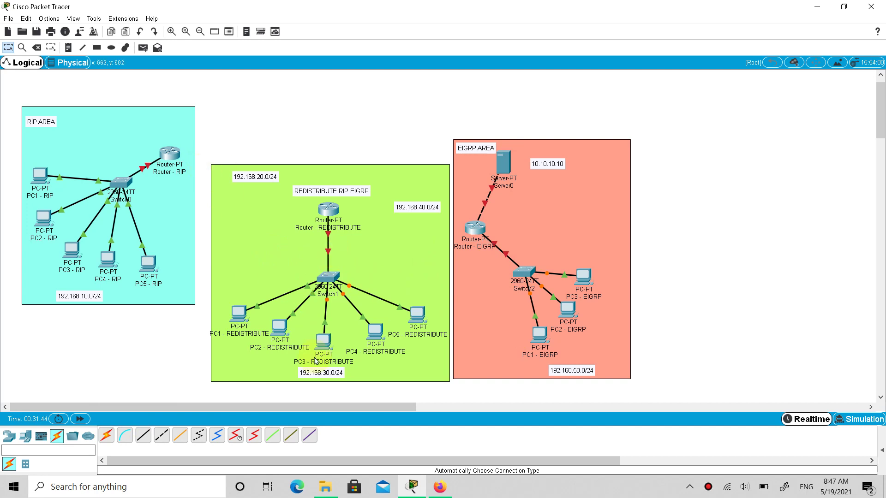
Connect Serial2/0 of Router - RIP to Serial2/0 of Router - REDISTRIBUTE with a Serial DCE cable.
left_click(237, 439)
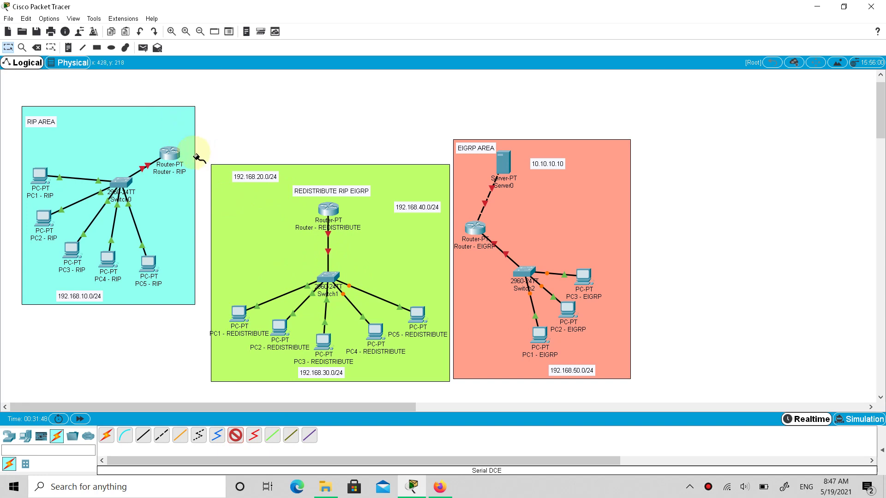
left_click(174, 153)
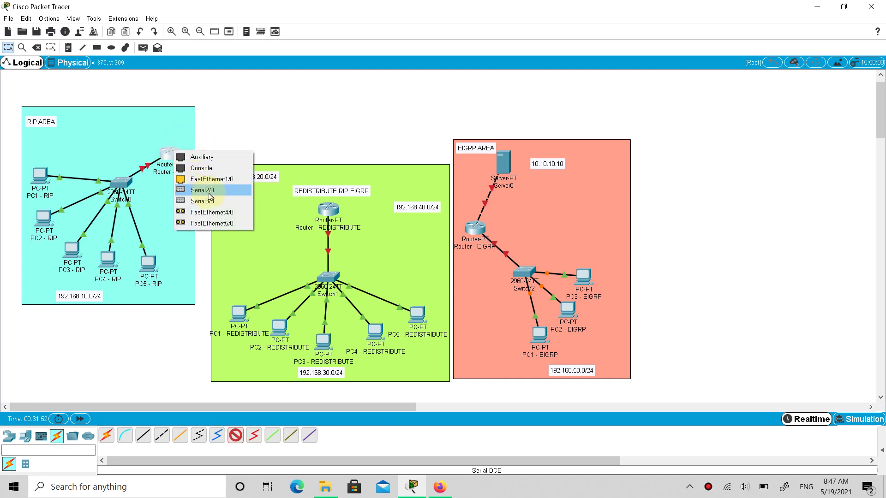
left_click(218, 193)
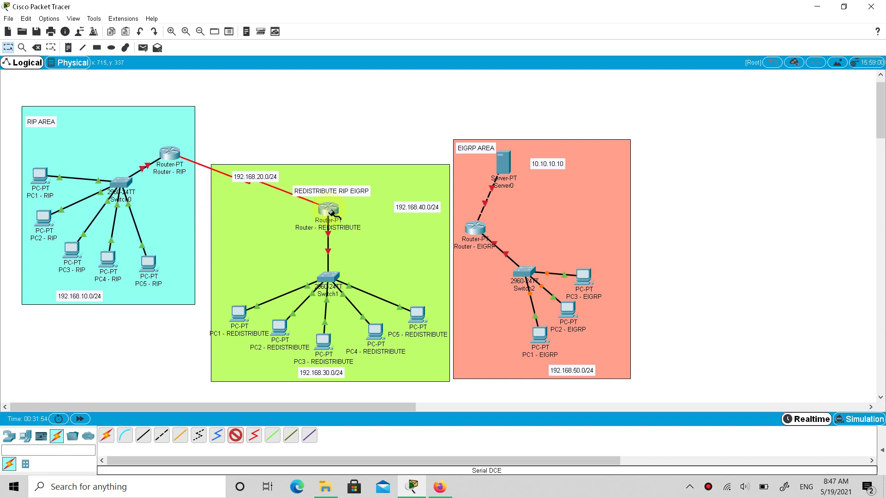
left_click(330, 210)
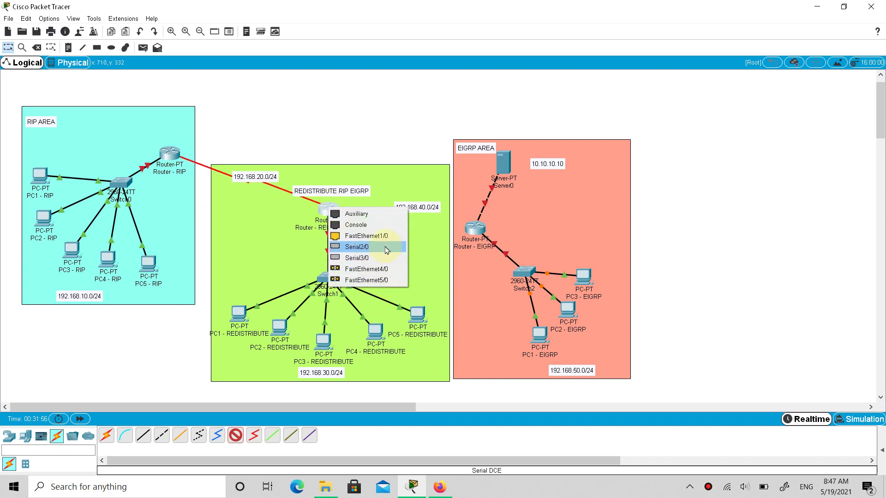
left_click(375, 251)
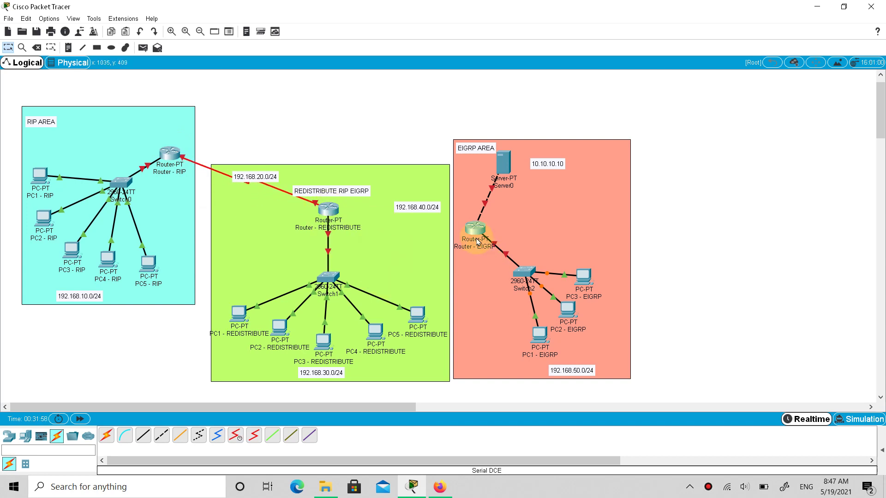
Connect Serial3/0 of Router - EIGRP to Serial3/0 of Router - REDISTRIBUTE with a Serial DCE cable.
left_click(233, 438)
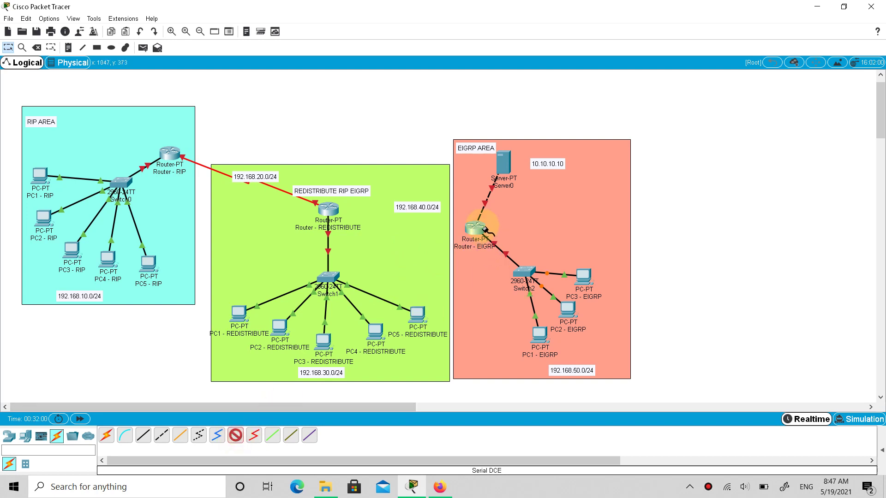
left_click(474, 230)
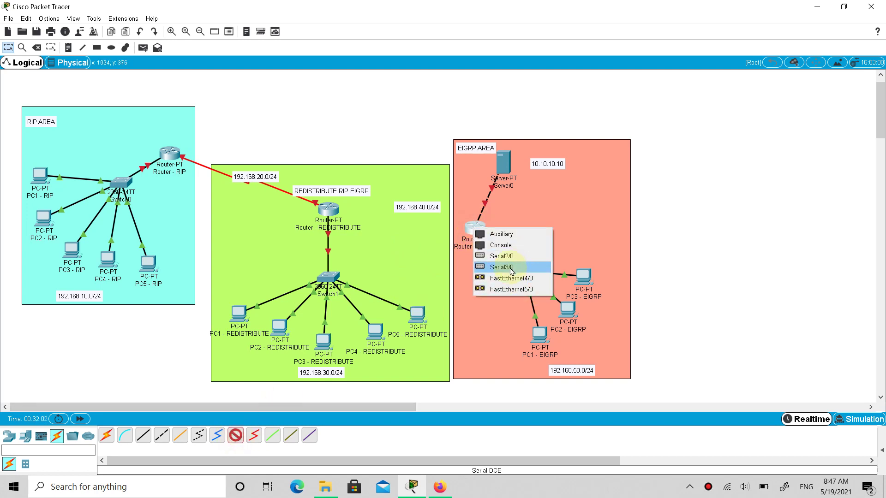
left_click(507, 267)
left_click(333, 209)
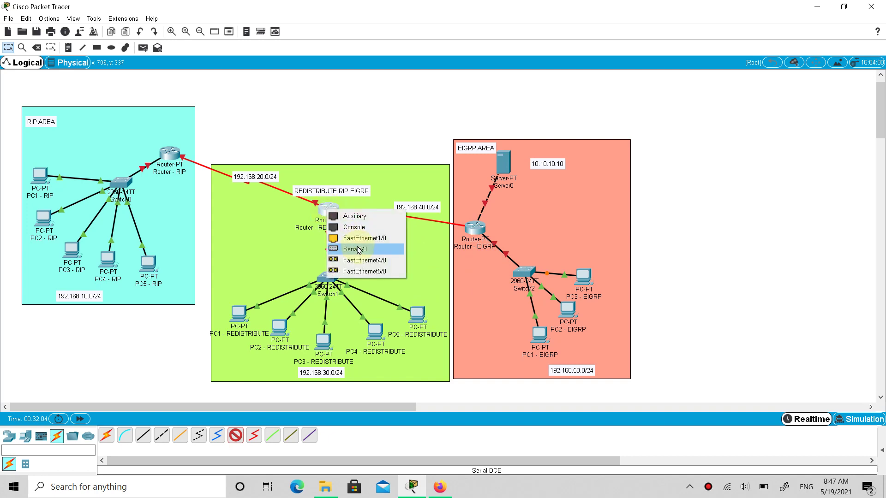
left_click(361, 249)
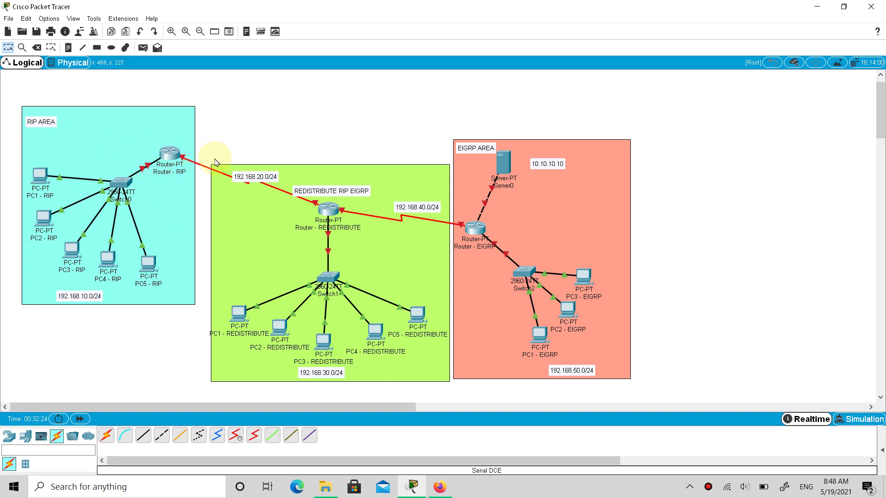
Turn on FastEthernet0/0 of Router - RIP and assign it IP address 192.168.10.1 with subnet mask 255.255.255.0.
left_click(168, 154)
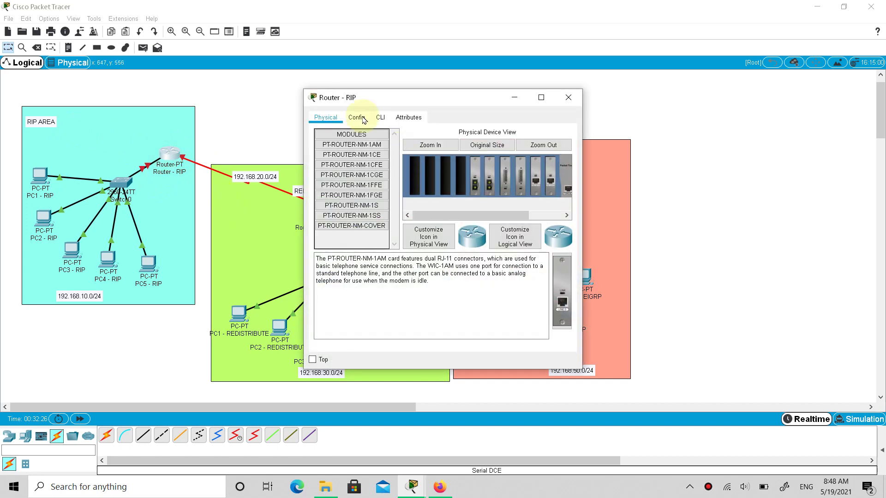
left_click(356, 118)
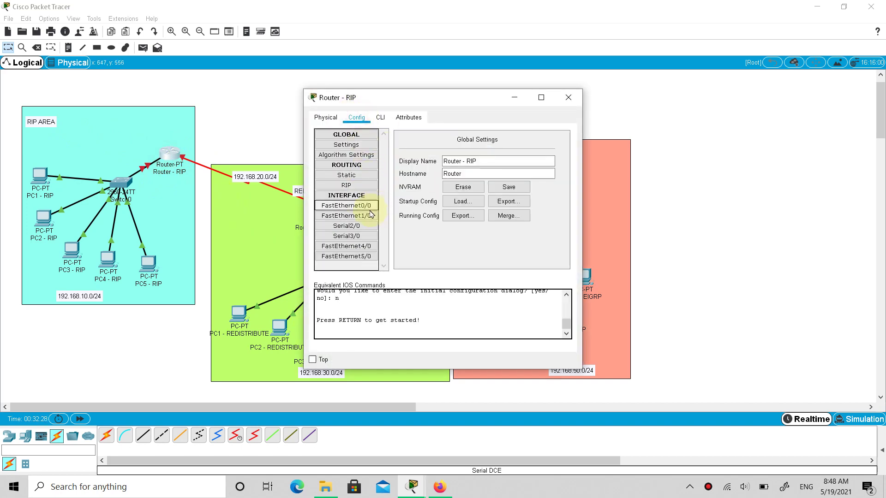
left_click(366, 206)
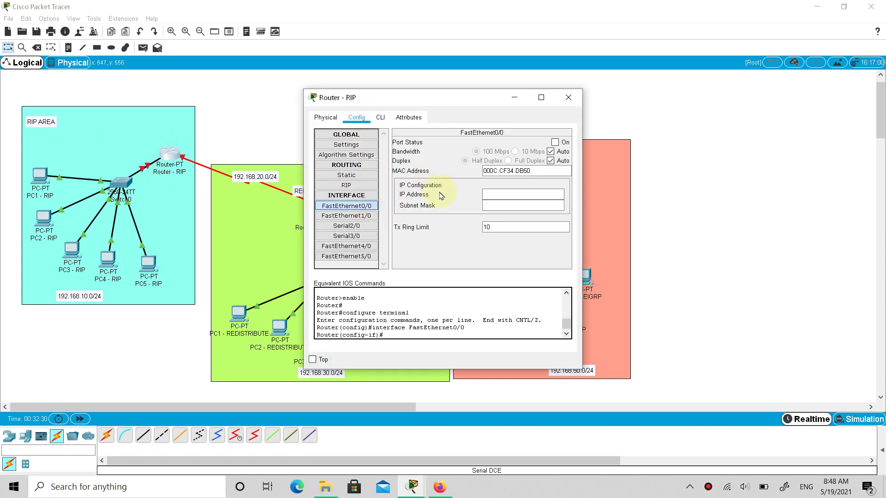
left_click_drag(432, 98, 413, 65)
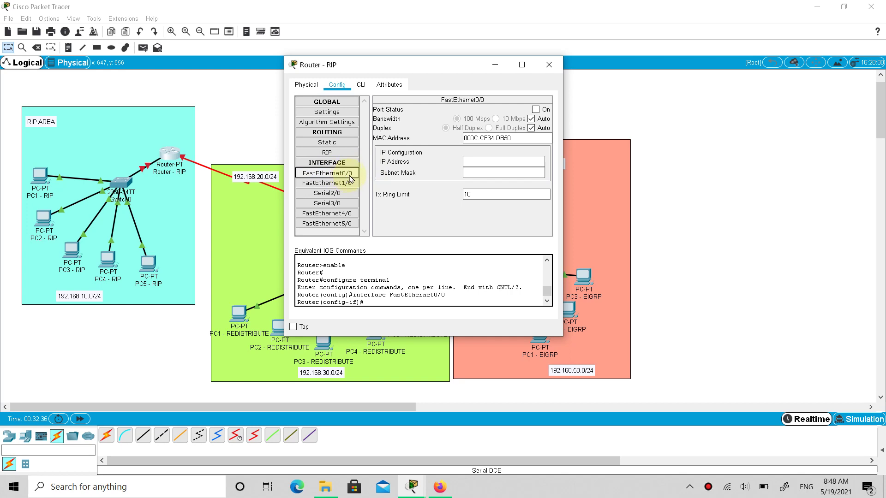
left_click(350, 179)
left_click(535, 109)
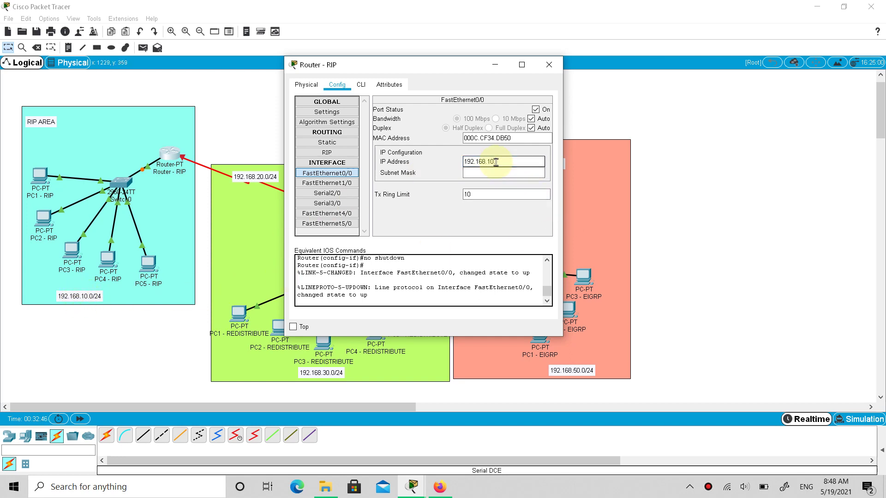
type(".1")
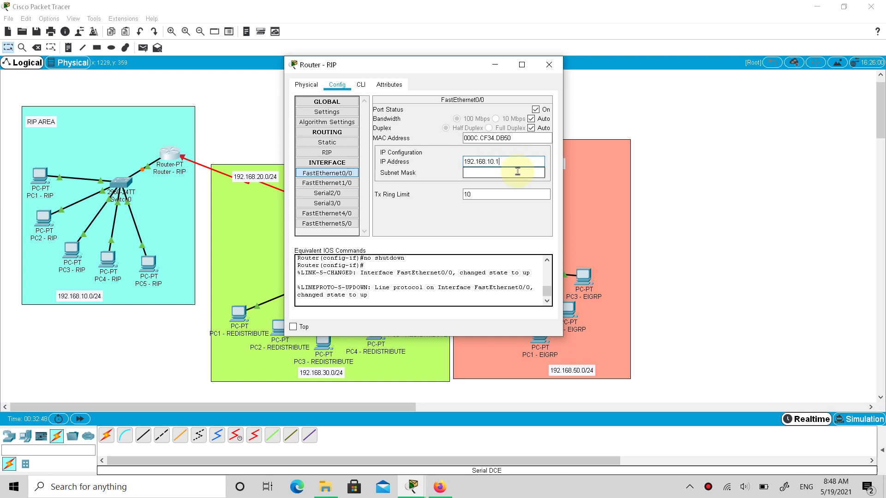
key("Tab")
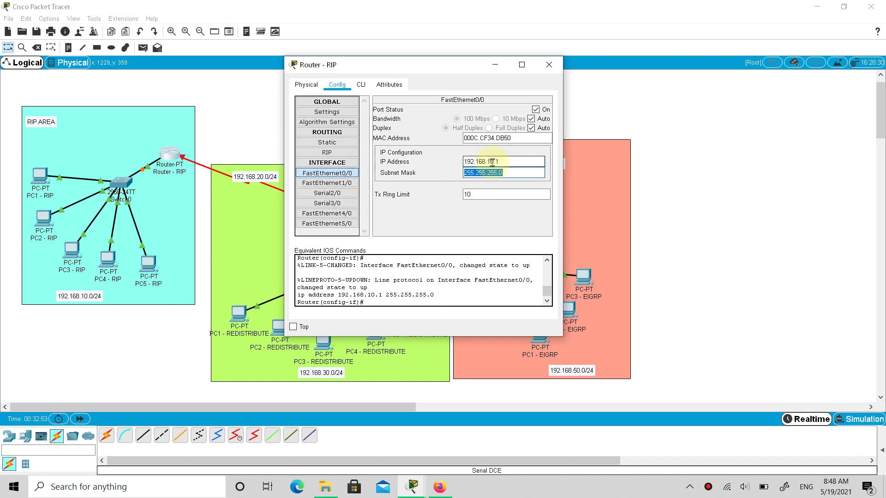
Turn on Serial2/0 of Router - RIP with clock rate 9600, IP address 192.168.20.1 and subnet mask 255.255.255.0.
left_click(343, 193)
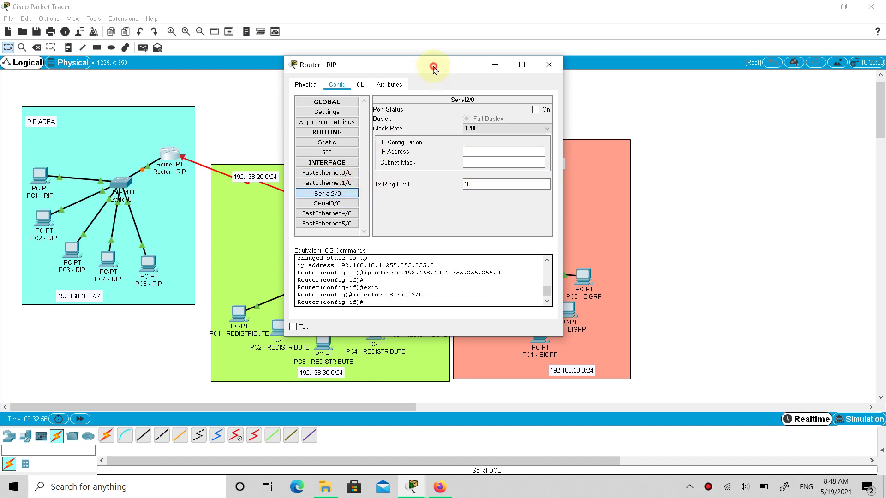
left_click_drag(434, 68, 471, 67)
left_click(574, 107)
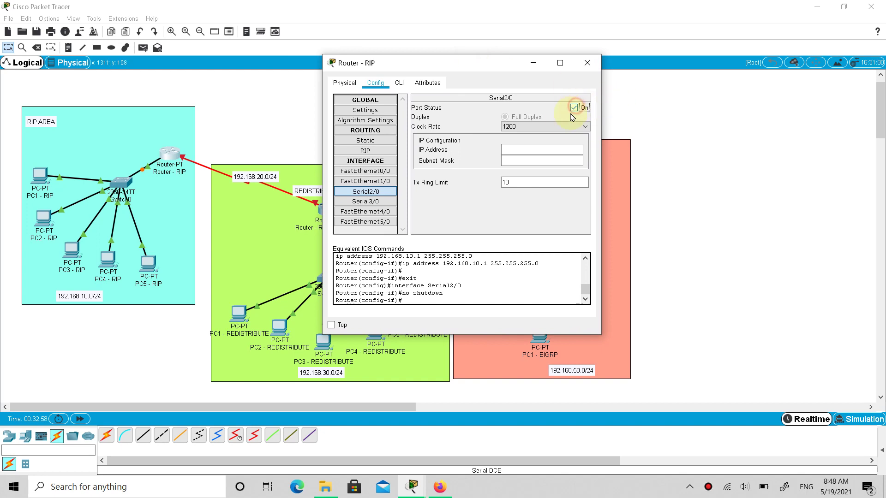
left_click(556, 125)
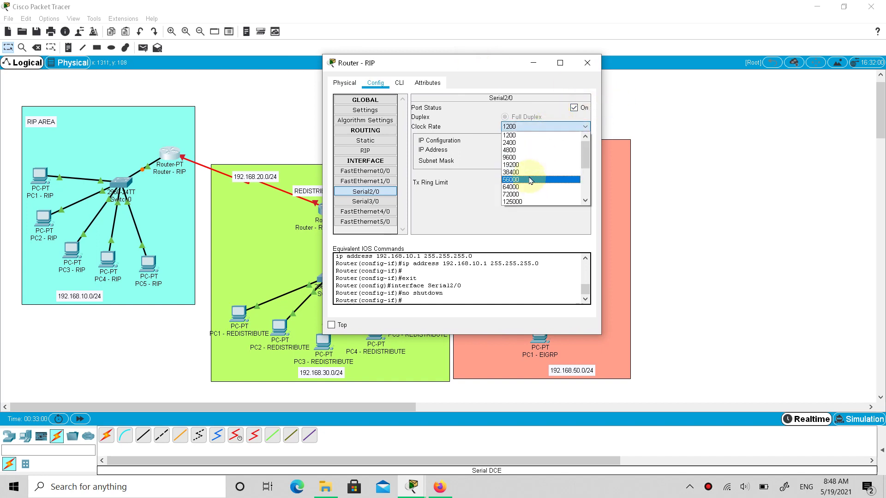
left_click(524, 158)
left_click(519, 150)
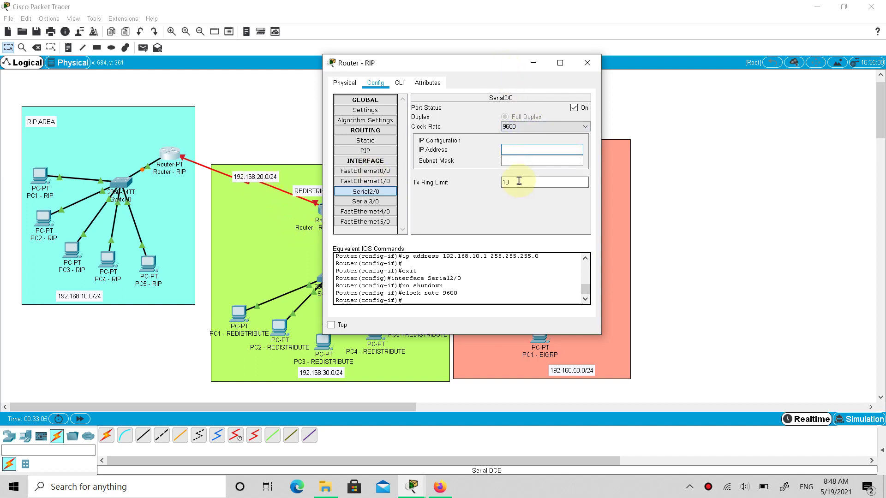
type("192.168.20.1")
key("Tab")
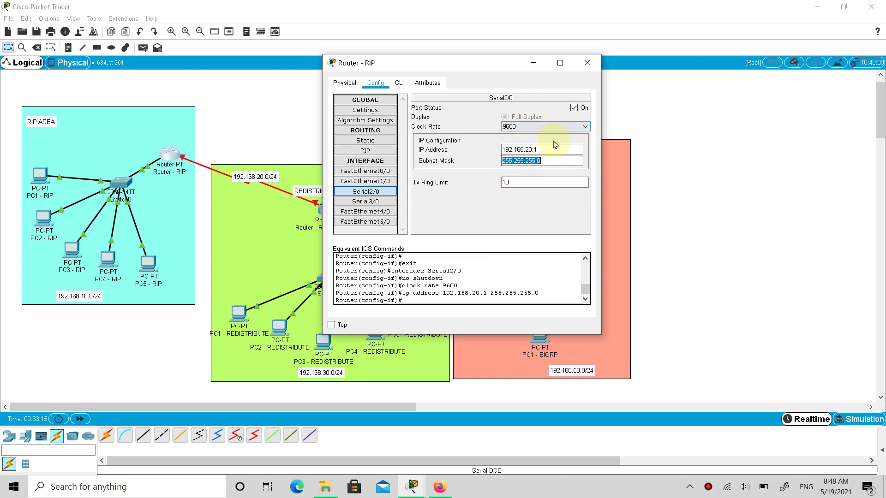
left_click(586, 63)
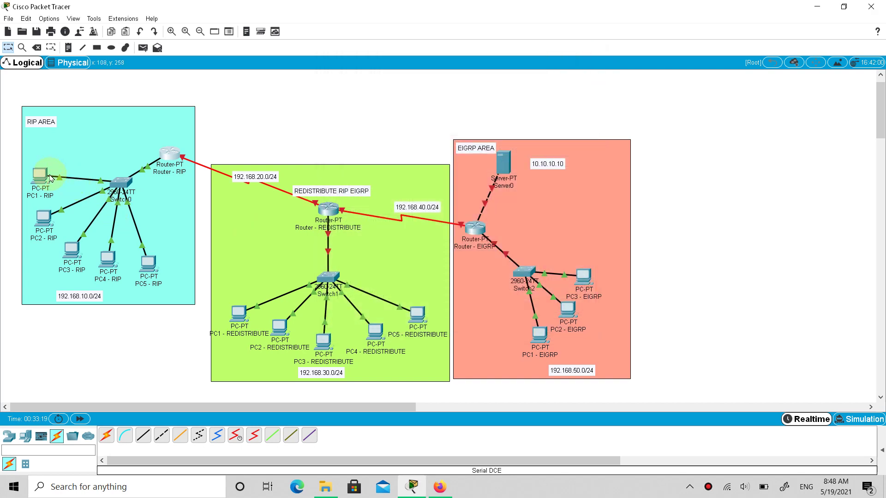
Give PC1 - RIP the static IP address 192.168.10.2, subnet mask 255.255.255.0 and default gateway 192.168.10.1.
left_click(50, 178)
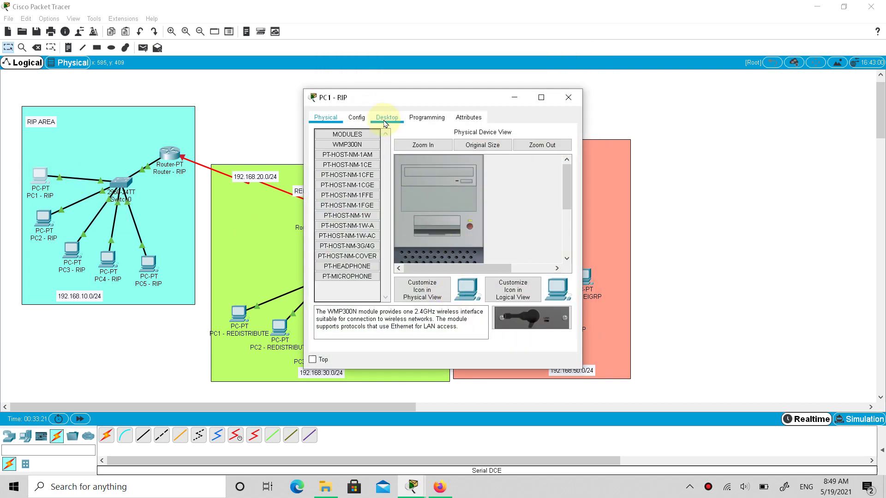
left_click(386, 118)
left_click(344, 167)
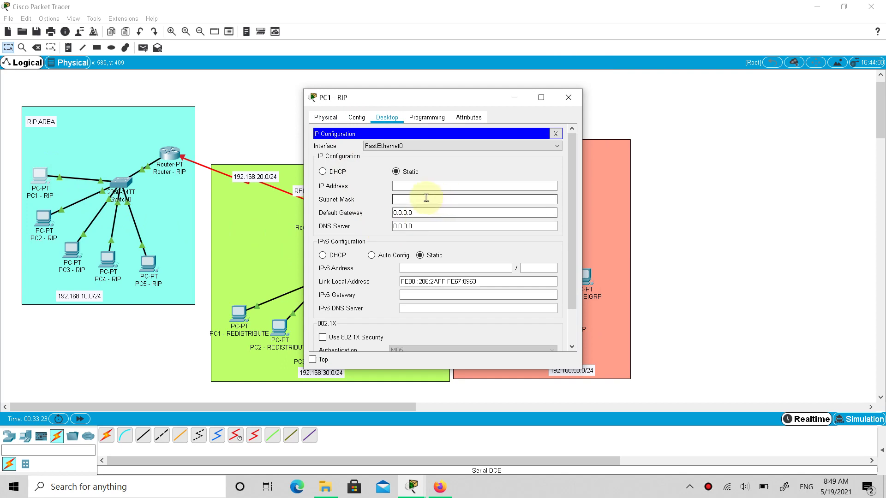
left_click(408, 185)
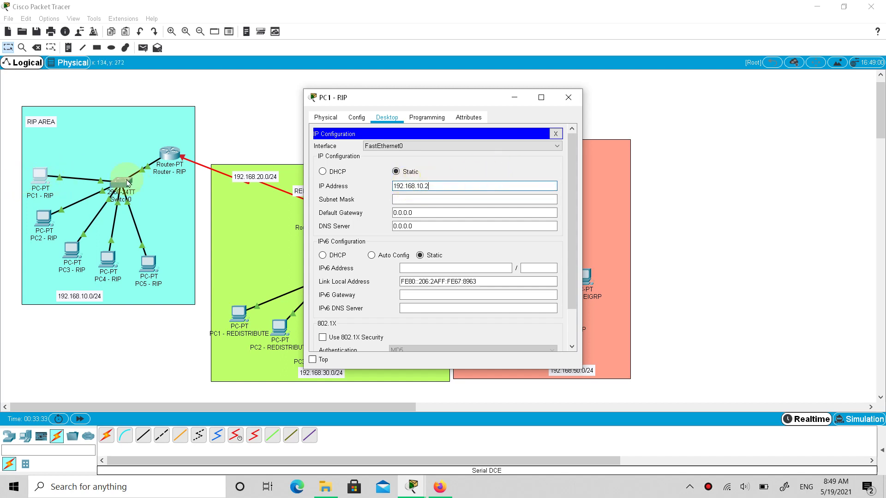
key("Tab")
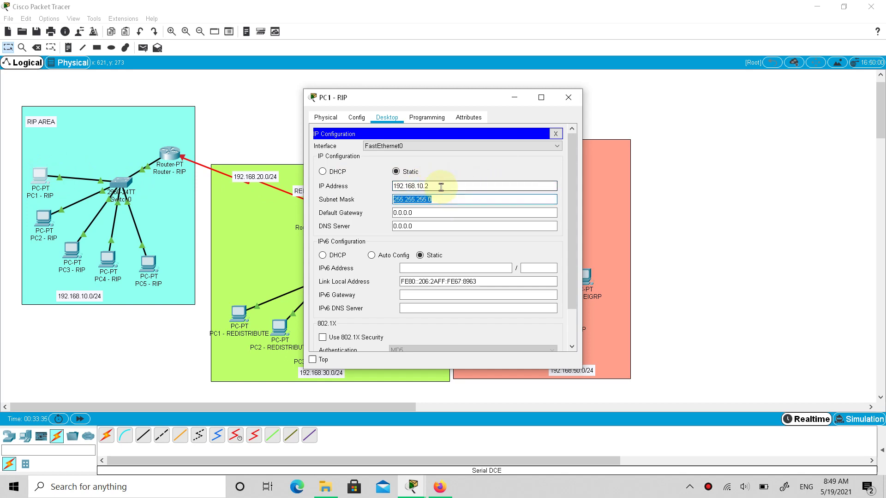
key("Tab")
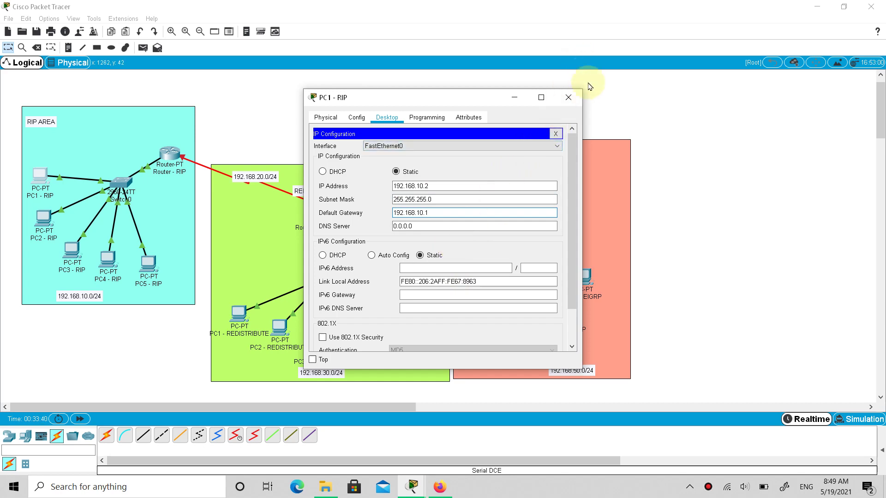
left_click(568, 97)
Give PC2 - RIP the static IP address 192.168.10.3, subnet mask 255.255.255.0 and default gateway 192.168.10.1.
left_click(44, 219)
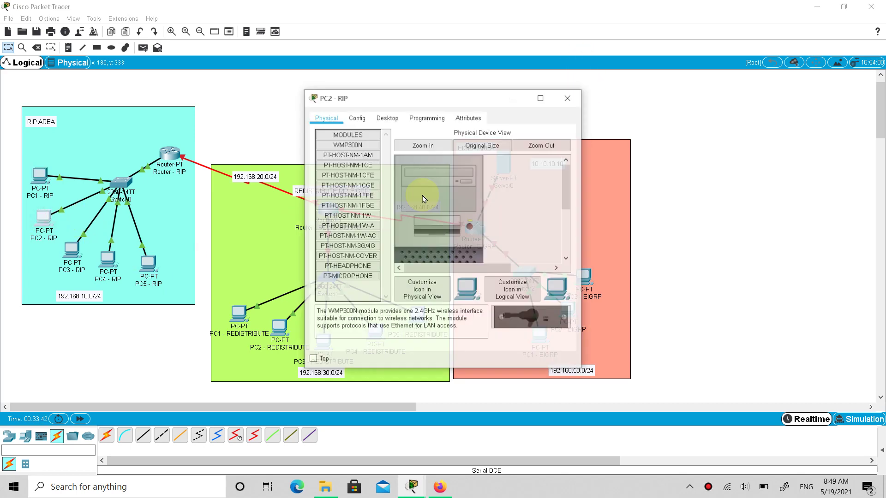
left_click(386, 117)
left_click(341, 167)
left_click(439, 185)
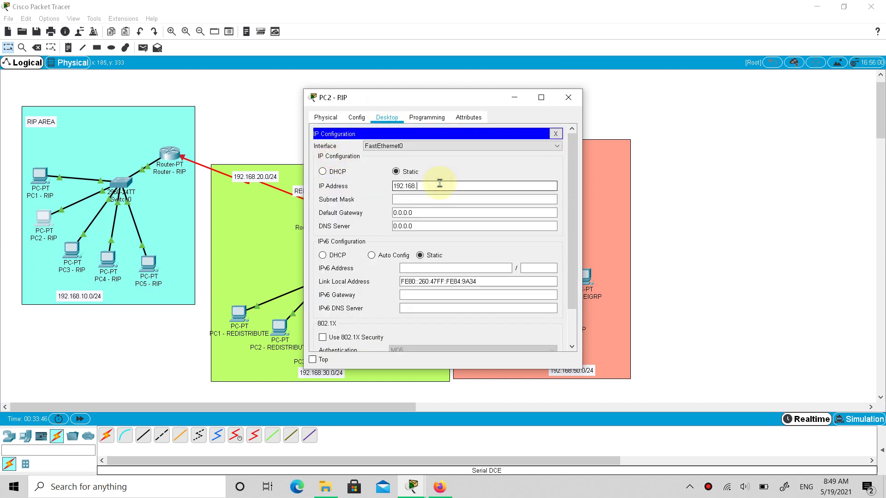
type("192.168.10.4")
key("BackSpace")
type("3")
key("Tab")
key("Tab")
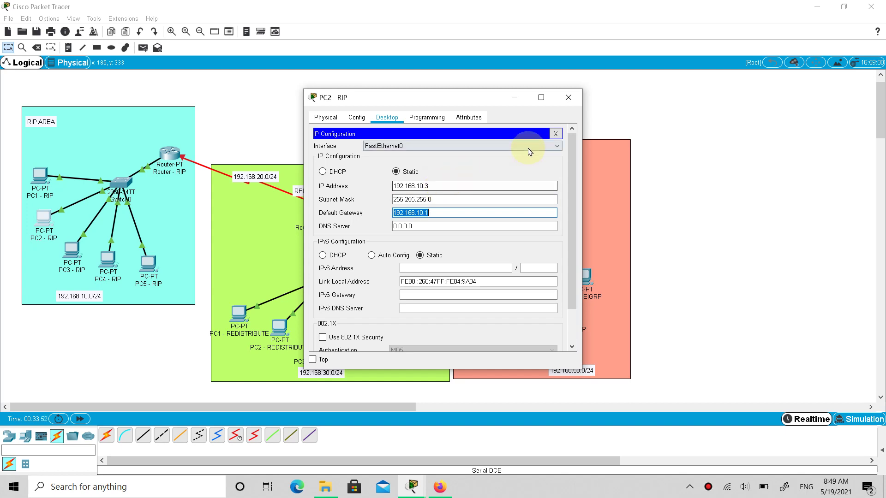
left_click(568, 98)
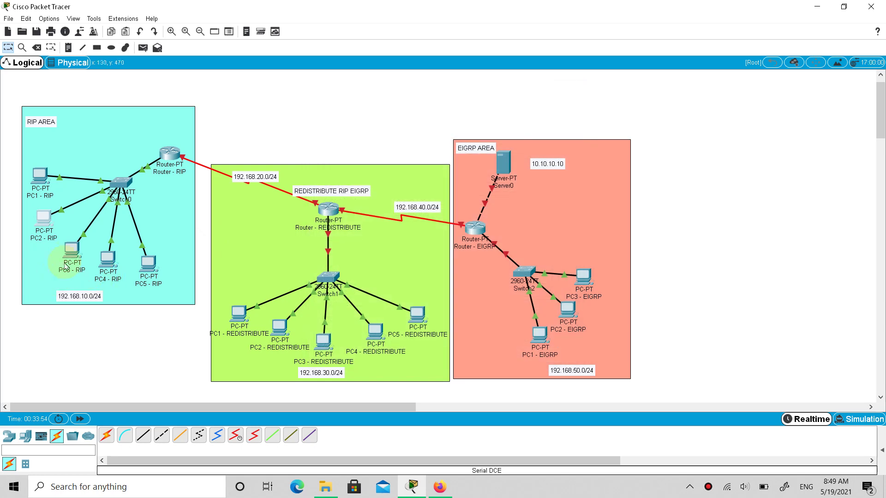
Give PC3 - RIP the static IP address 192.168.10.4, subnet mask 255.255.255.0 and default gateway 192.168.10.1.
left_click(72, 251)
left_click(387, 117)
left_click(355, 155)
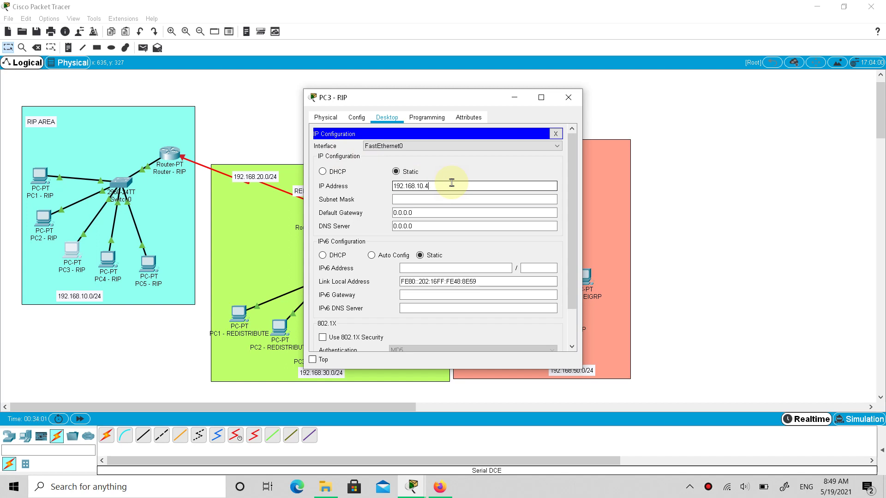
key("Tab")
key("Tab")
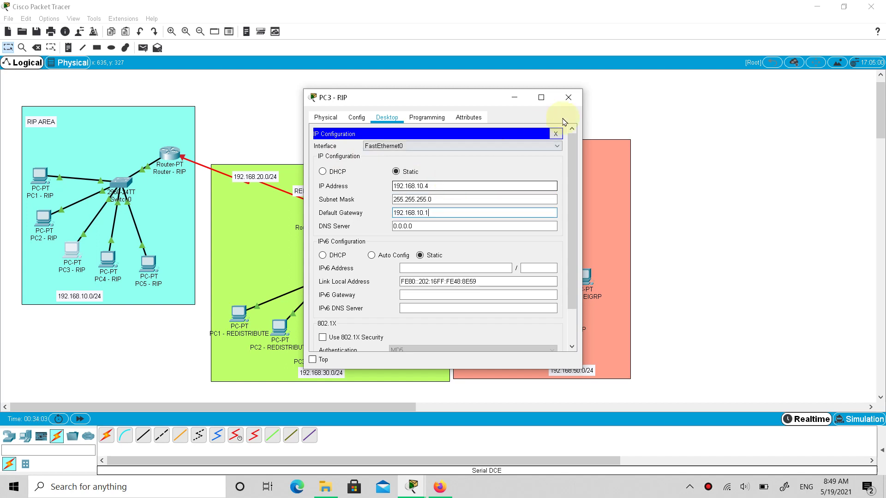
left_click(568, 97)
Give PC4 - RIP the static IP address 192.168.10.5 with subnet mask 255.255.255.0.
left_click(103, 267)
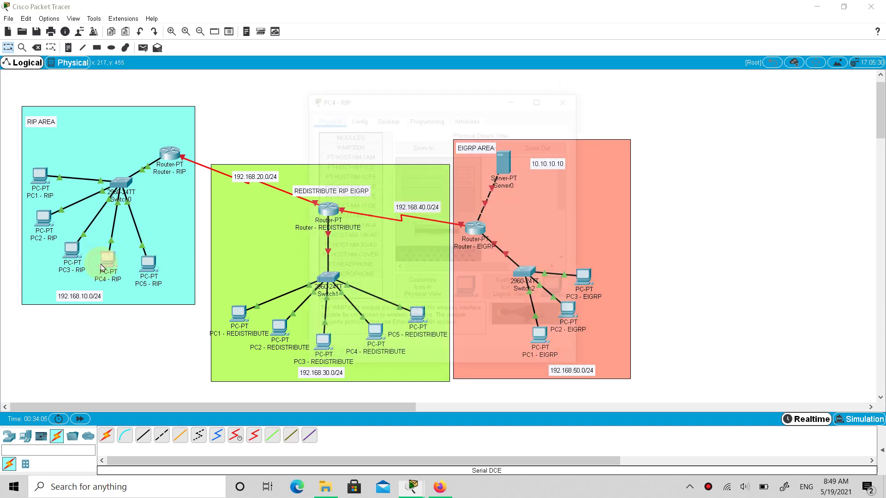
left_click(395, 118)
left_click(348, 166)
left_click(417, 186)
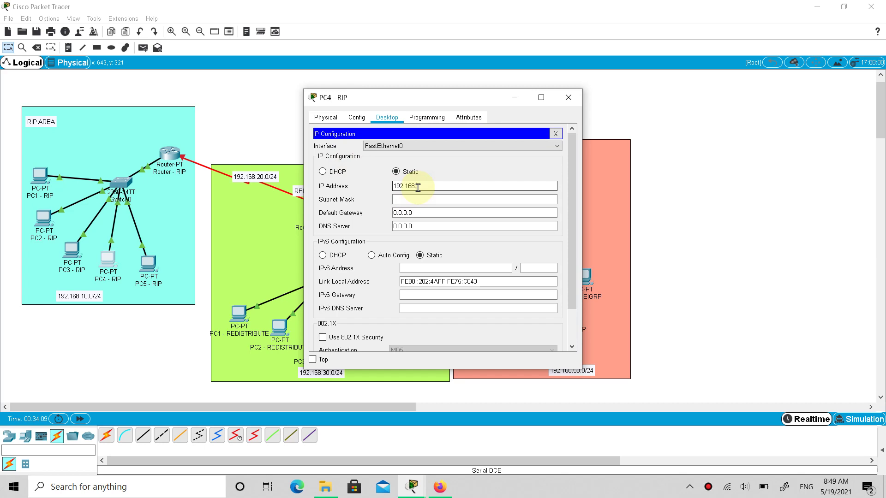
type("192.168.10.5")
key("Tab")
key("Tab")
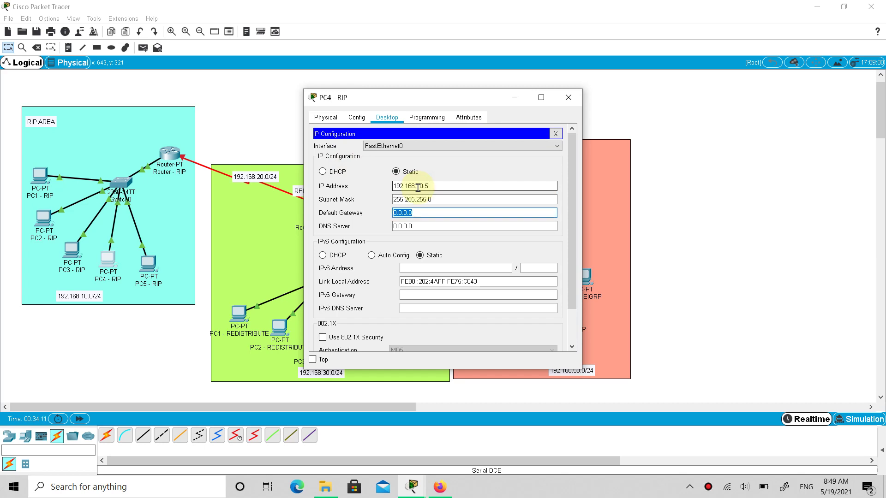
left_click(569, 97)
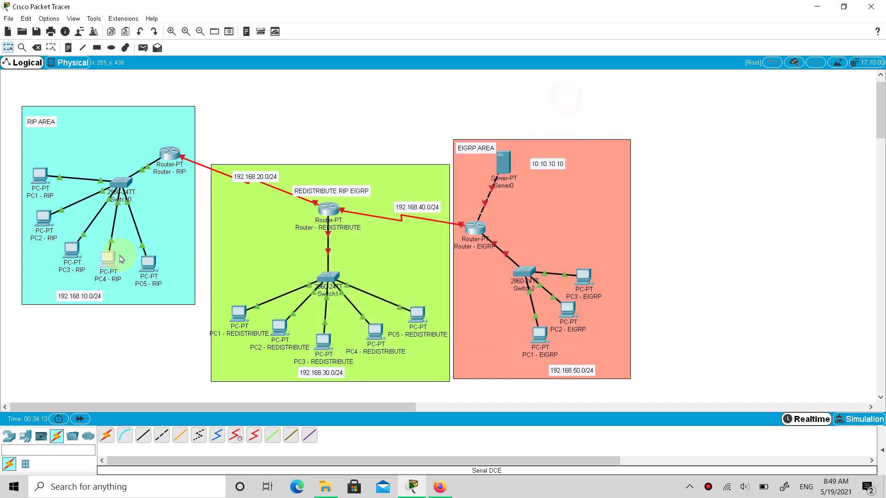
Give PC5 - RIP the static IP address 192.168.10.6, subnet mask 255.255.255.0 and default gateway 192.168.10.1.
left_click(143, 266)
left_click(386, 117)
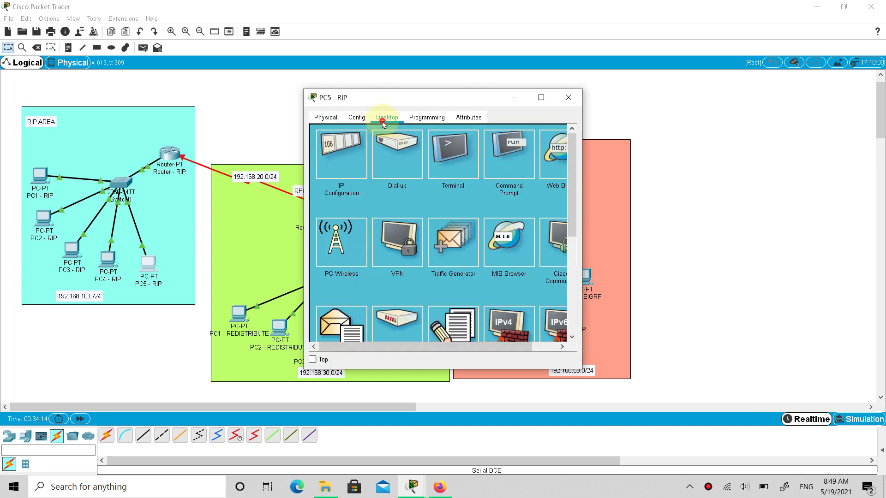
left_click(349, 160)
left_click(438, 185)
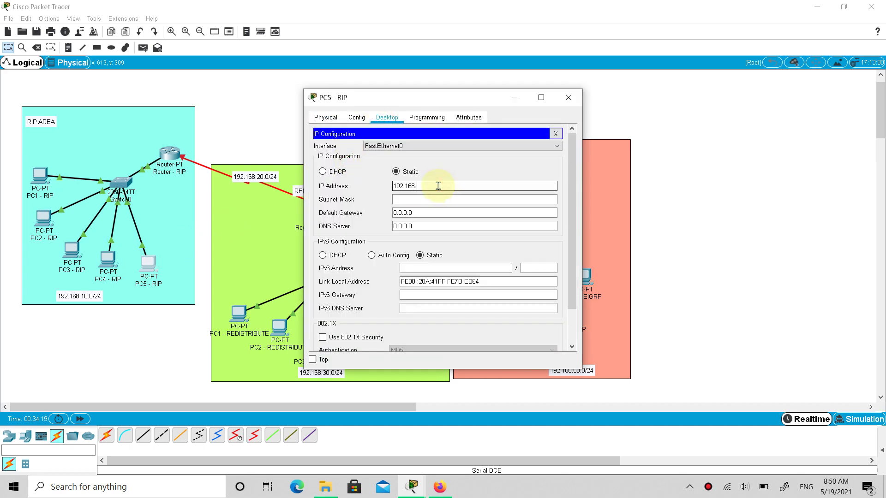
type("192.168.10.6")
key("Tab")
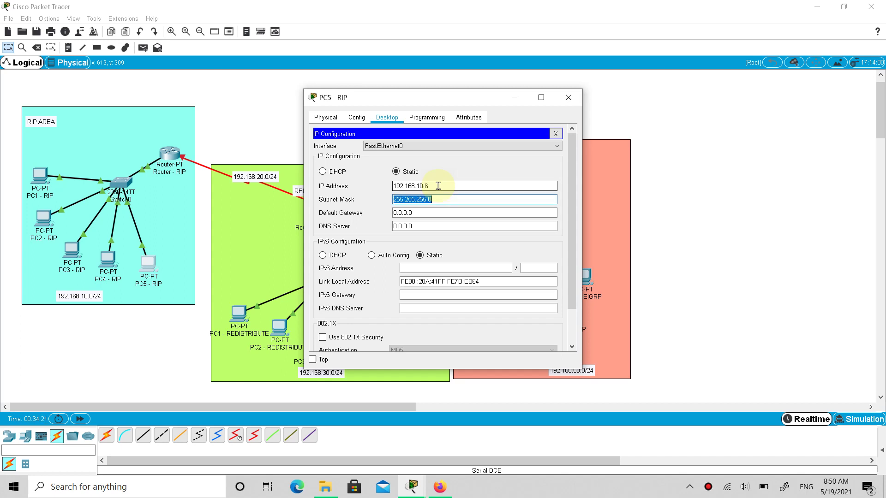
key("Tab")
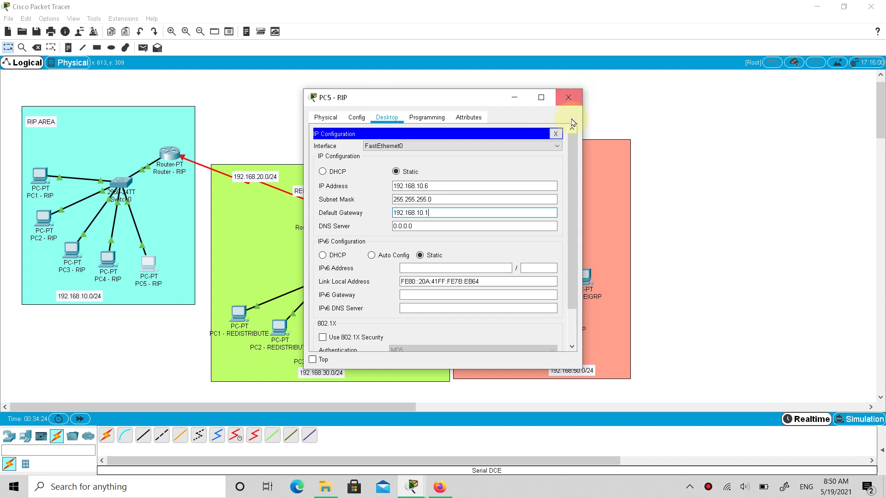
left_click(568, 98)
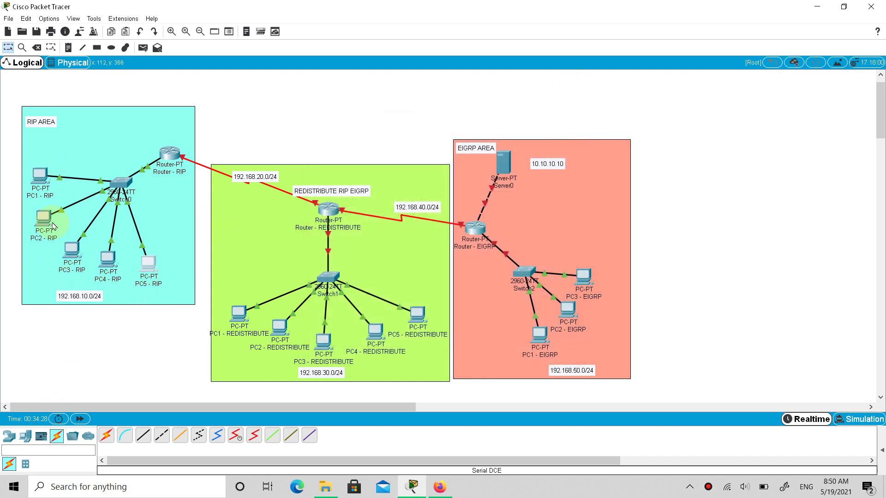
Ping 192.168.10.3 and 192.168.10.4 from the command prompt of PC1 - RIP.
left_click(37, 174)
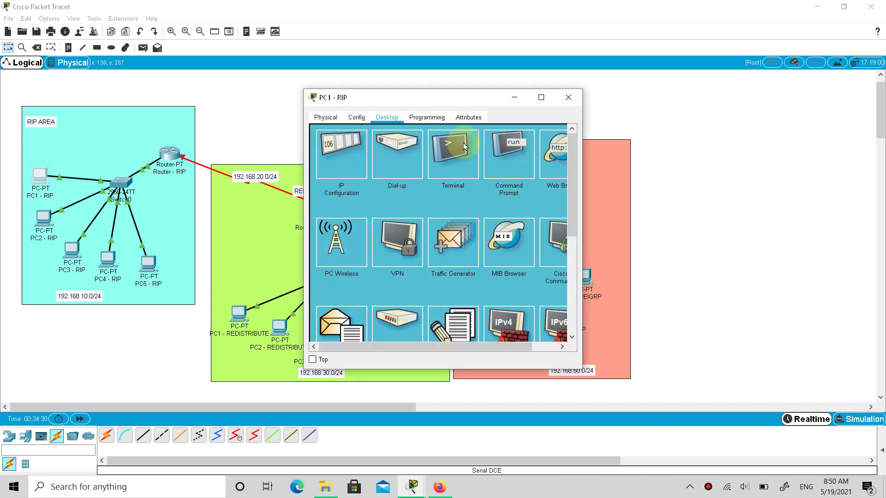
left_click(483, 138)
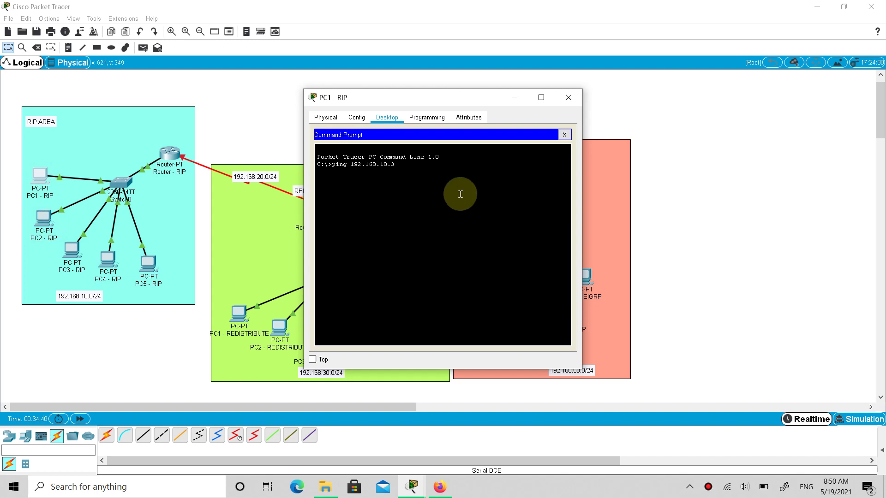
key("Return")
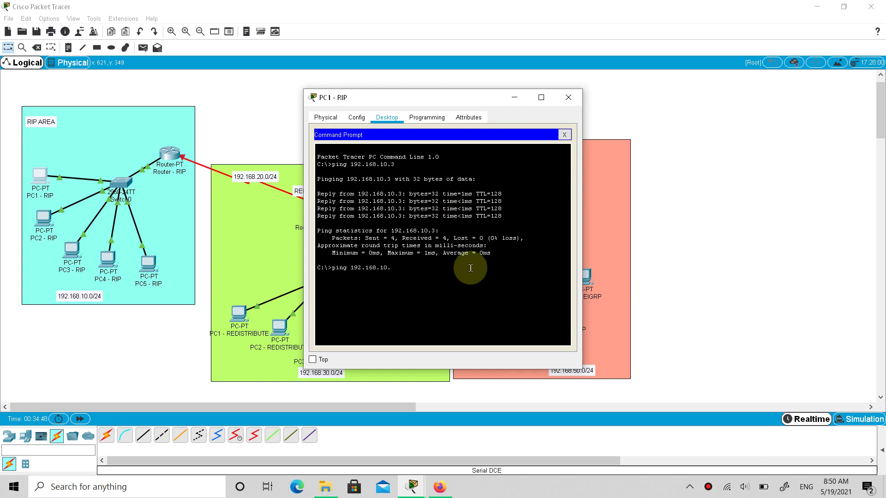
key("Return")
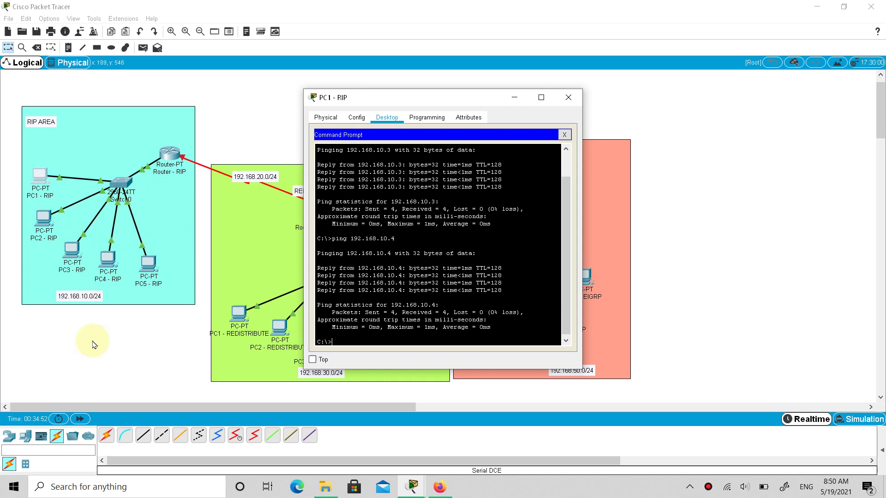
left_click(572, 94)
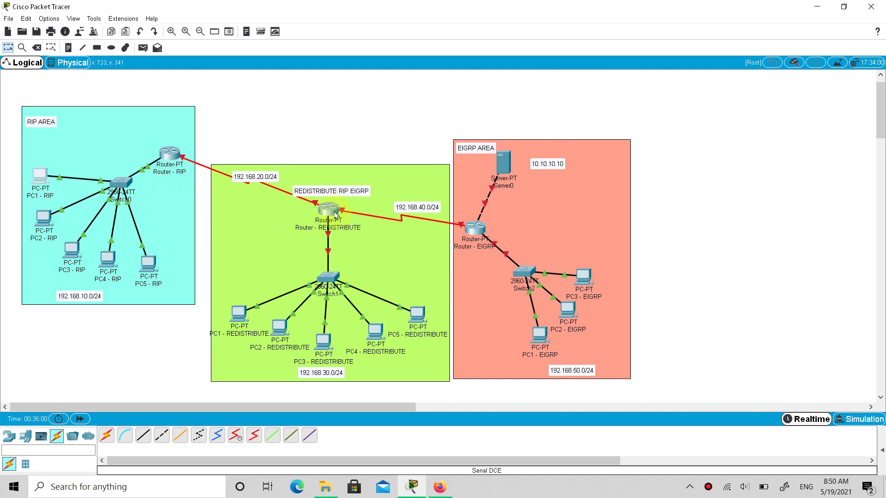
left_click(340, 212)
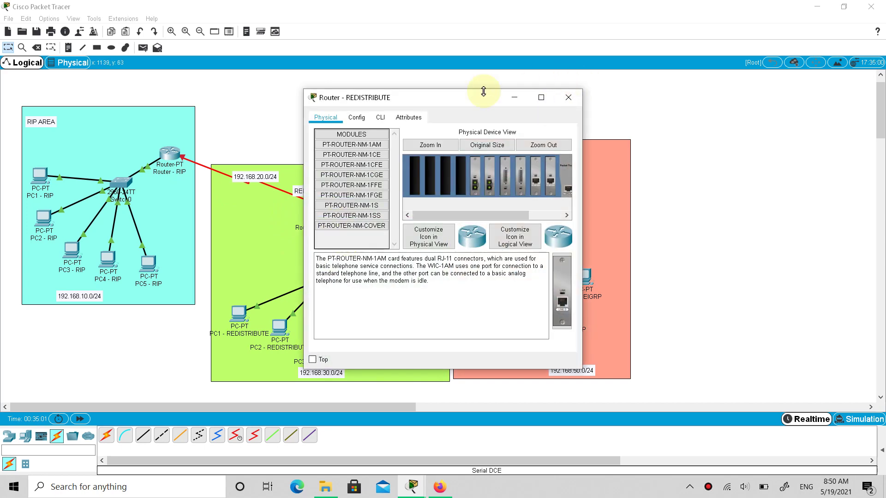
left_click_drag(454, 97, 567, 87)
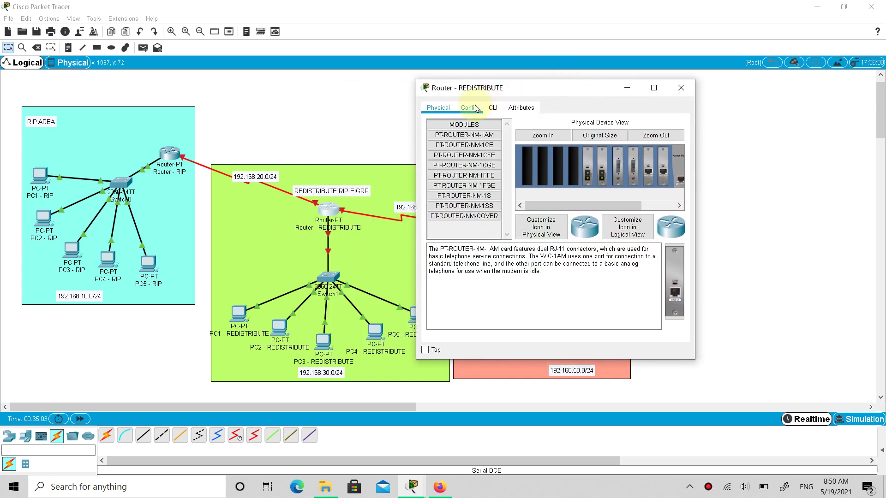
left_click(469, 107)
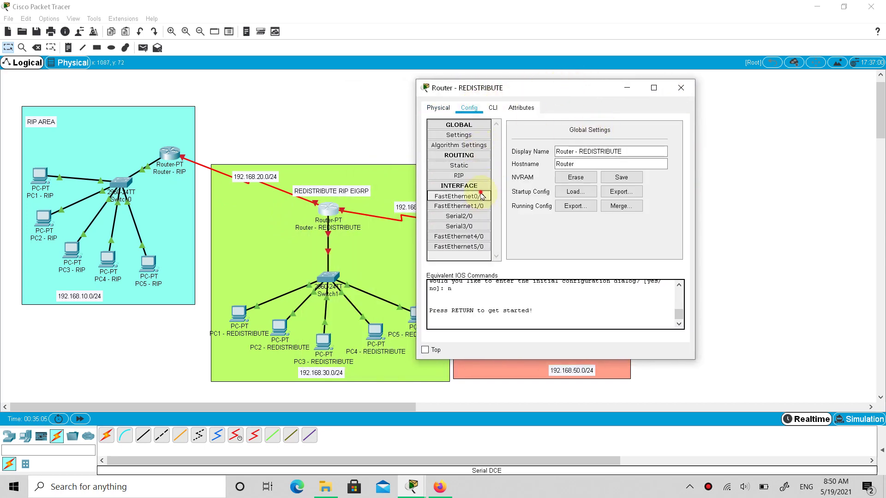
left_click(459, 196)
left_click(681, 88)
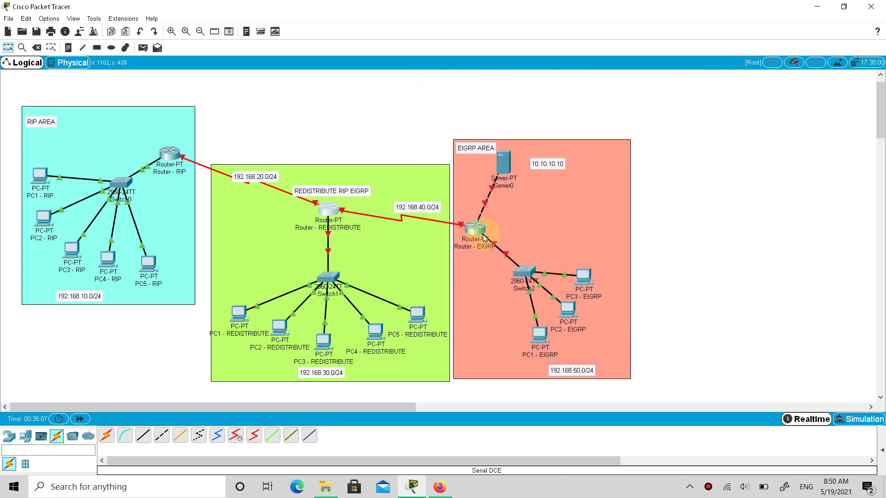
Enable FastEthernet0/0 on Router - EIGRP and give it the IP address 192.168.50.1 with subnet mask 255.255.255.0.
left_click(475, 228)
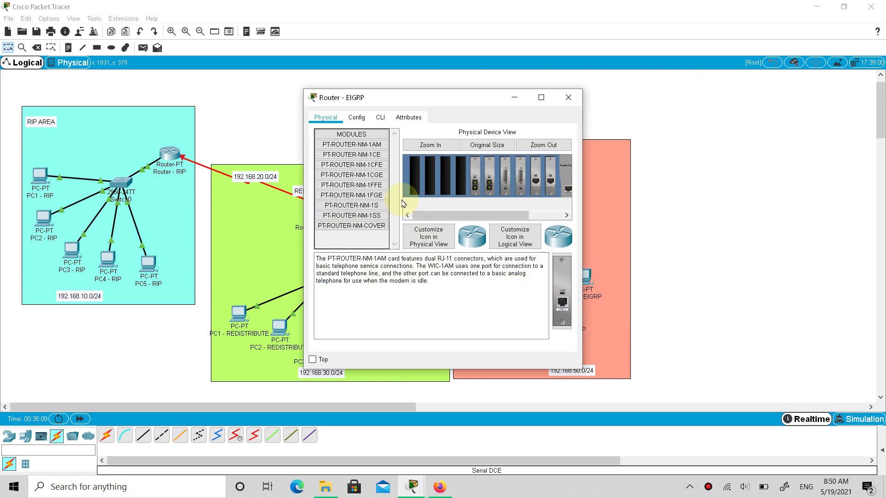
left_click(353, 119)
left_click_drag(445, 99, 257, 104)
left_click(593, 193)
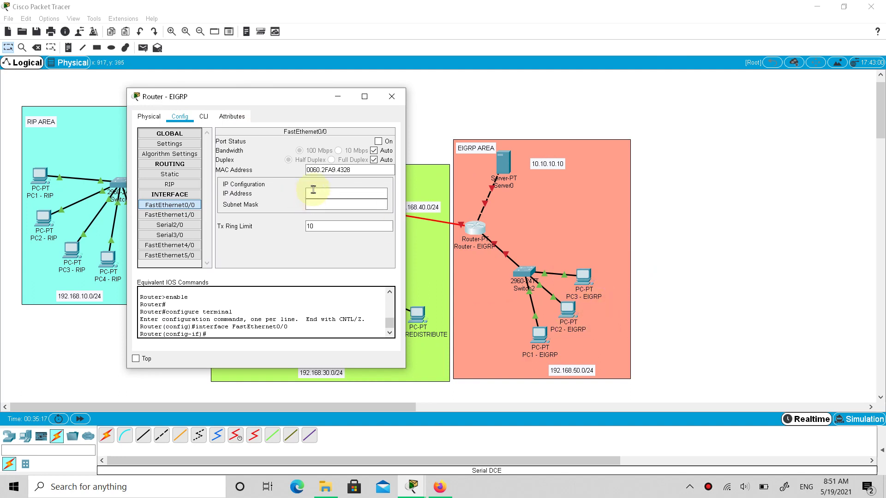
left_click(379, 139)
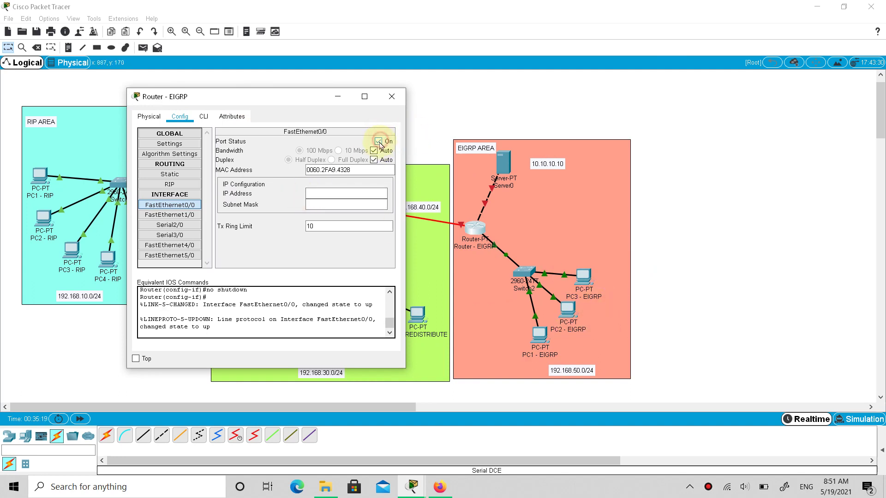
left_click(341, 193)
type("192.")
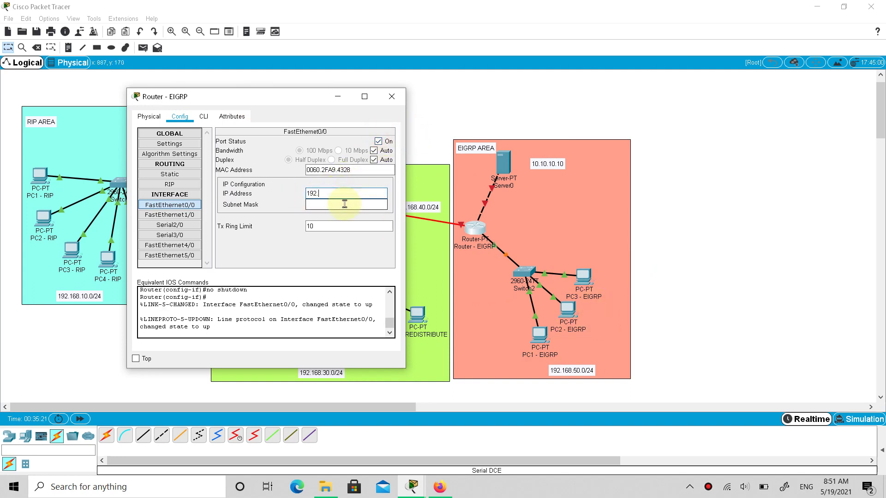
type("168.")
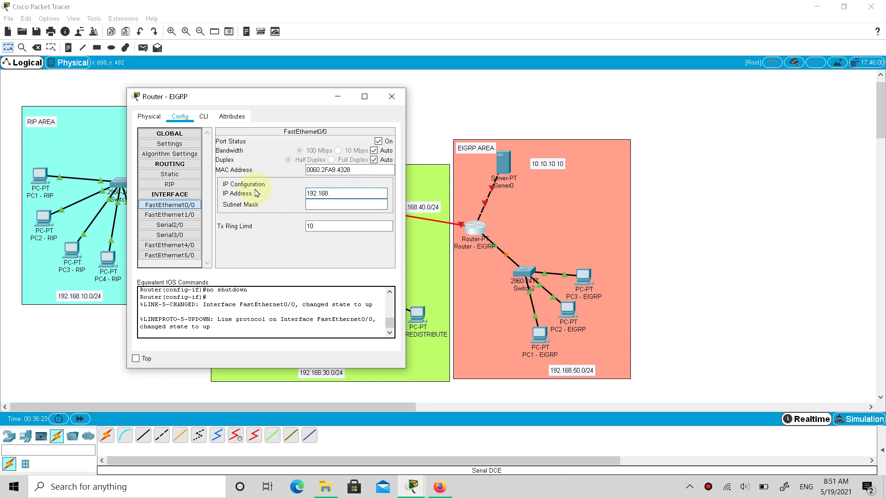
type("50.1")
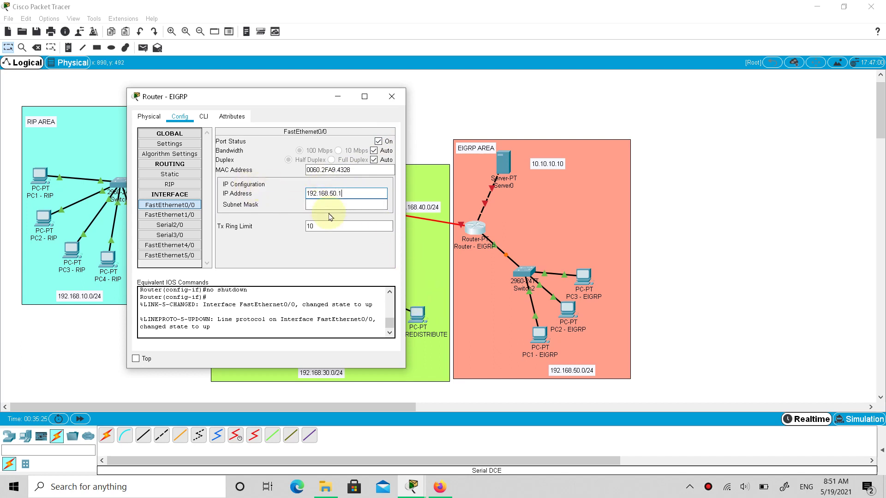
key("Tab")
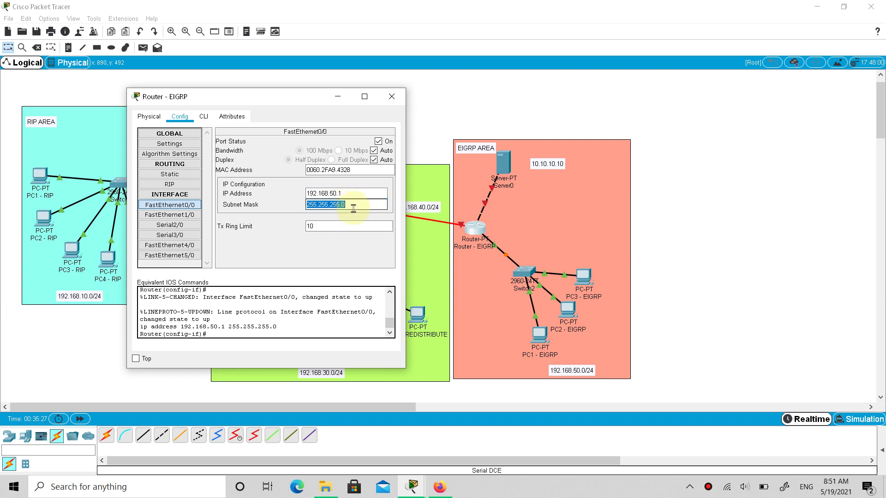
Enable Serial3/0 on Router - EIGRP with clock rate 9600, IP address 192.168.40.1 and subnet mask 255.255.255.0.
left_click(179, 235)
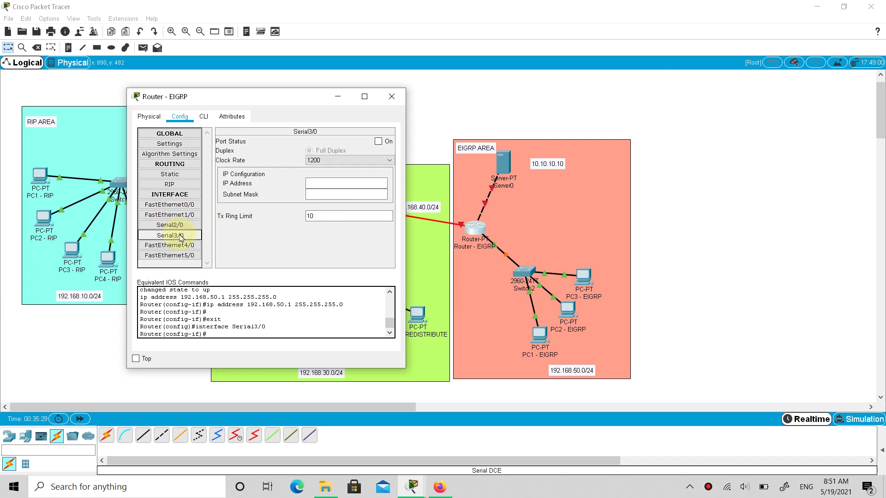
left_click(379, 142)
left_click(367, 160)
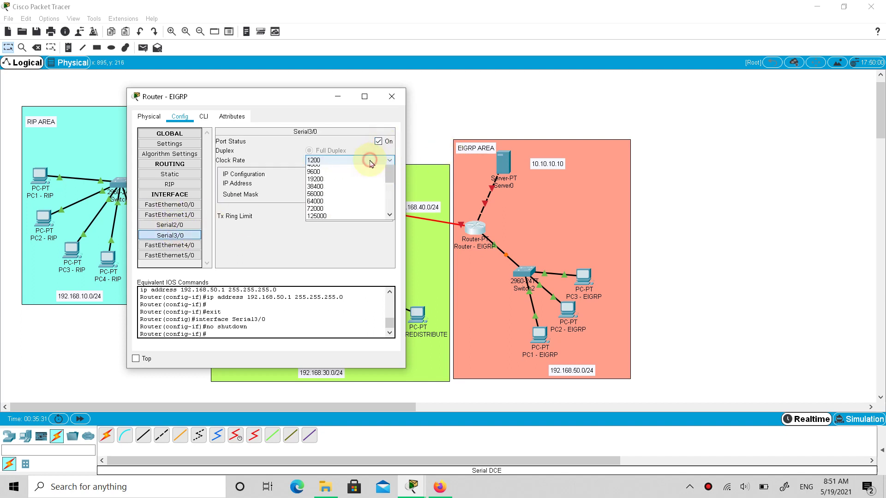
left_click(326, 192)
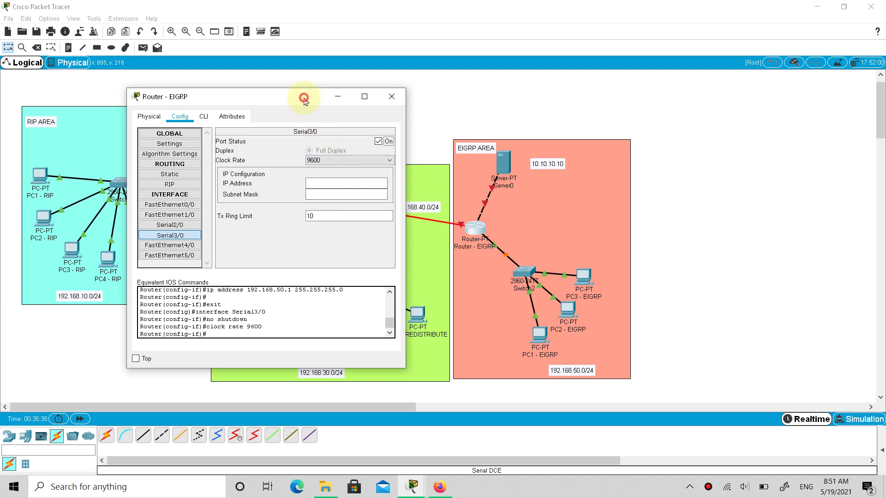
left_click_drag(300, 93, 233, 76)
left_click(286, 165)
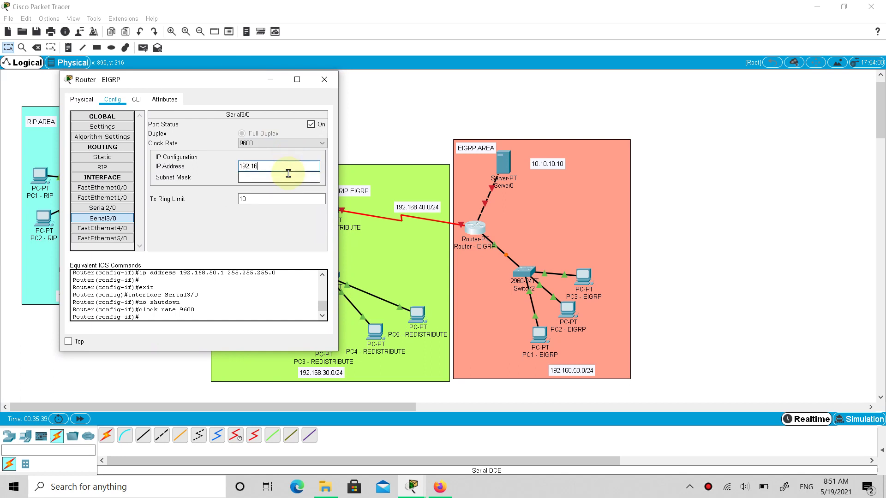
type("192.168.40.1")
key("Tab")
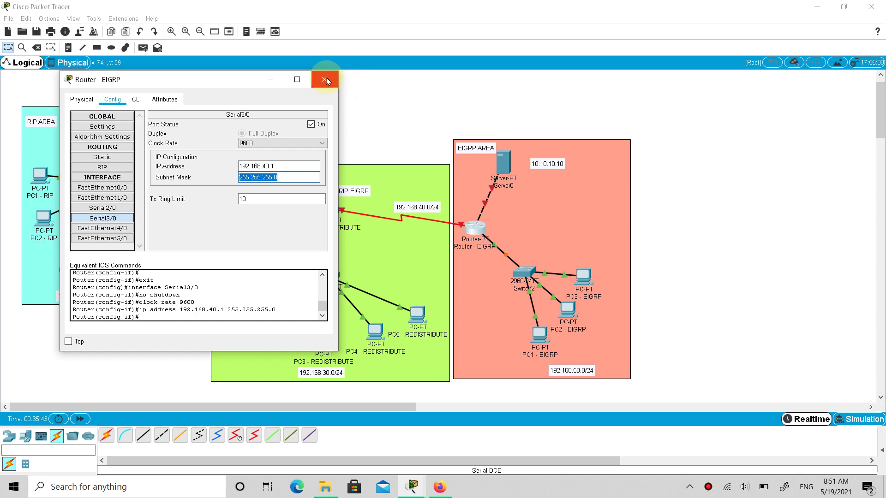
left_click(117, 188)
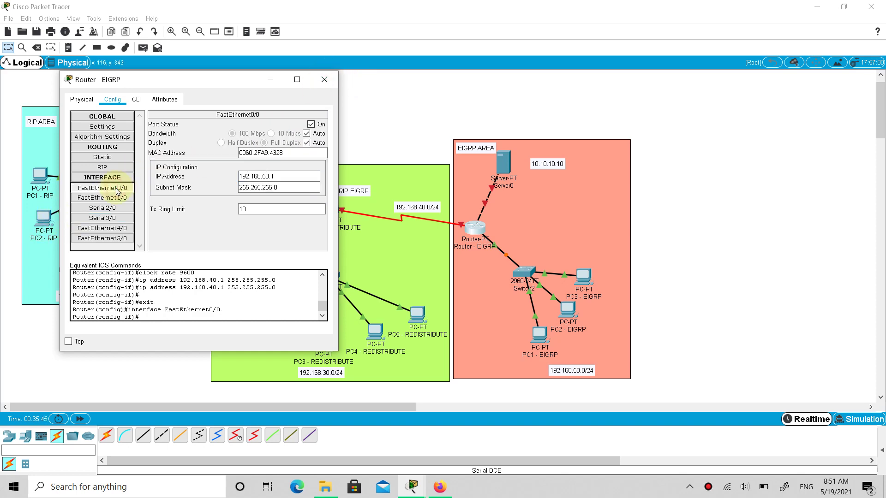
left_click(324, 79)
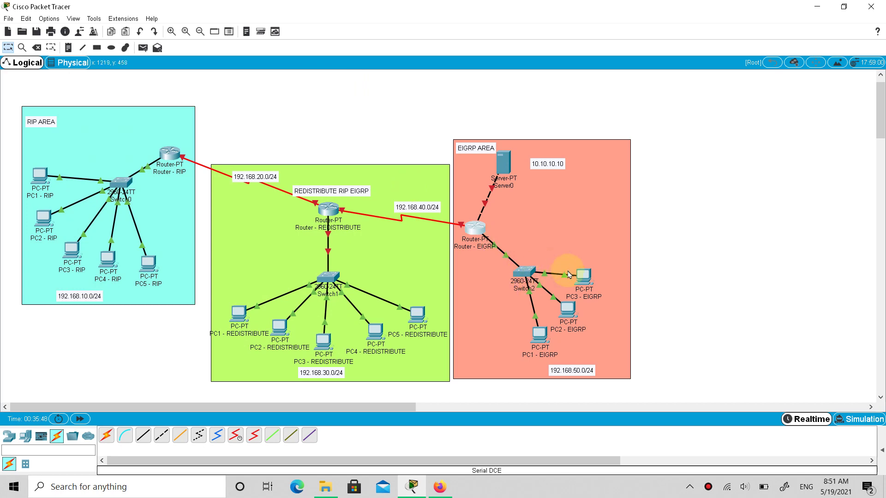
Give PC1 - EIGRP the static IP address 192.168.50.2, subnet mask 255.255.255.0 and default gateway 192.168.50.1.
left_click(538, 335)
left_click(387, 118)
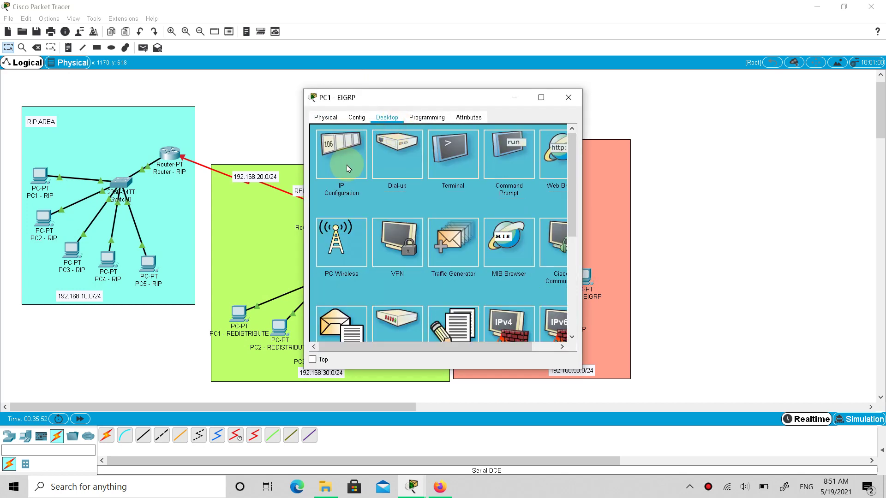
left_click(347, 159)
left_click(414, 186)
type("1")
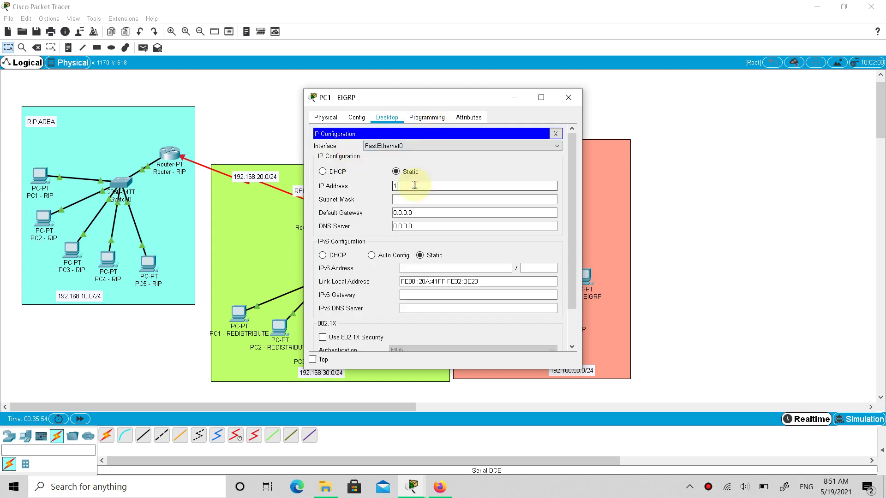
type("92.168.")
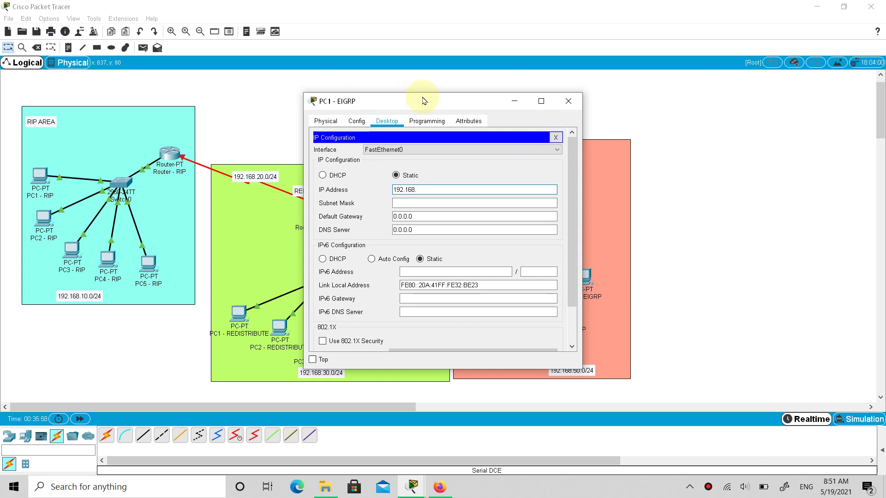
left_click_drag(417, 96, 309, 104)
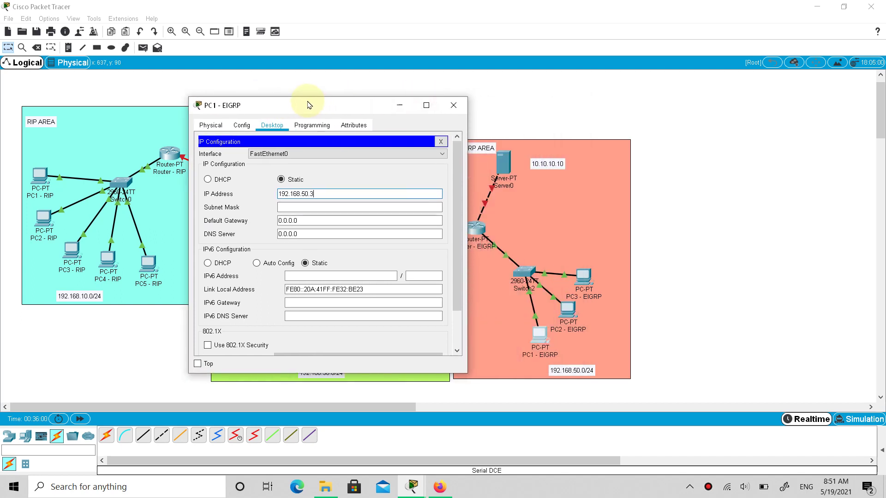
key("Tab")
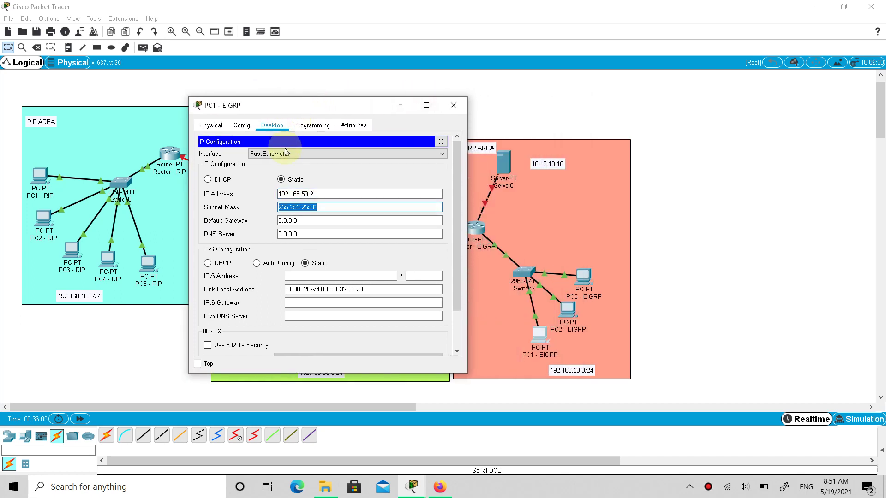
key("Tab")
type("1")
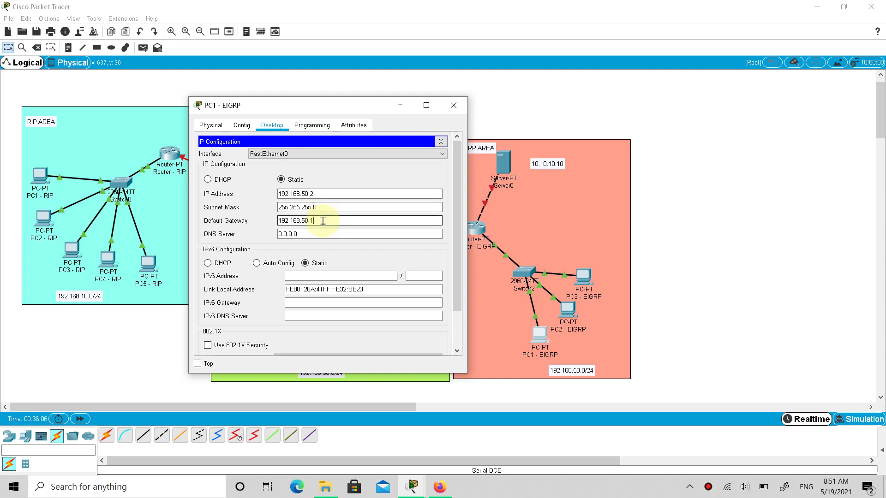
type("92.168.50.1")
double_click(323, 220)
left_click(453, 105)
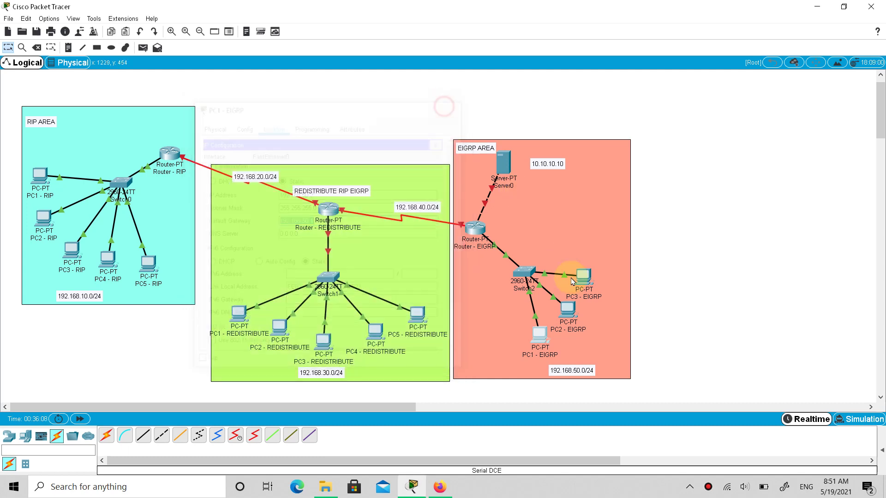
Give PC2 - EIGRP the static IP address 192.168.50.3, subnet mask 255.255.255.0 and default gateway 192.168.50.1.
left_click(567, 309)
left_click(396, 117)
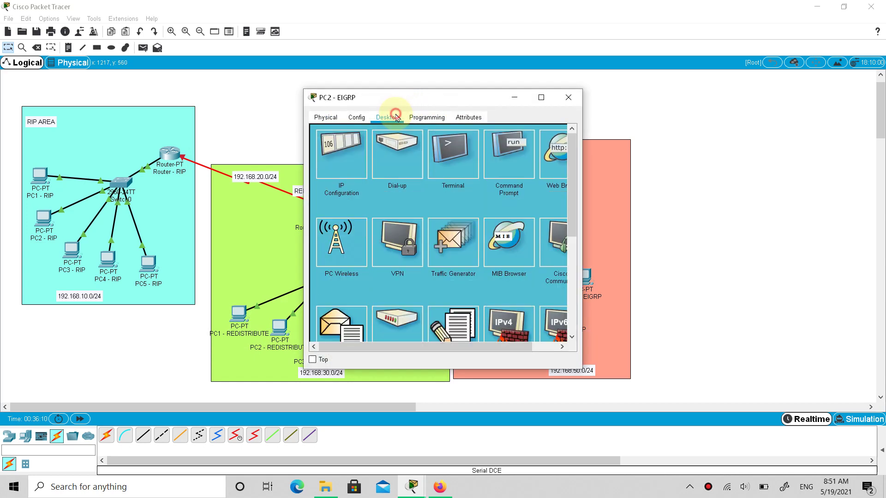
left_click(336, 165)
left_click(425, 185)
type("192.168.5")
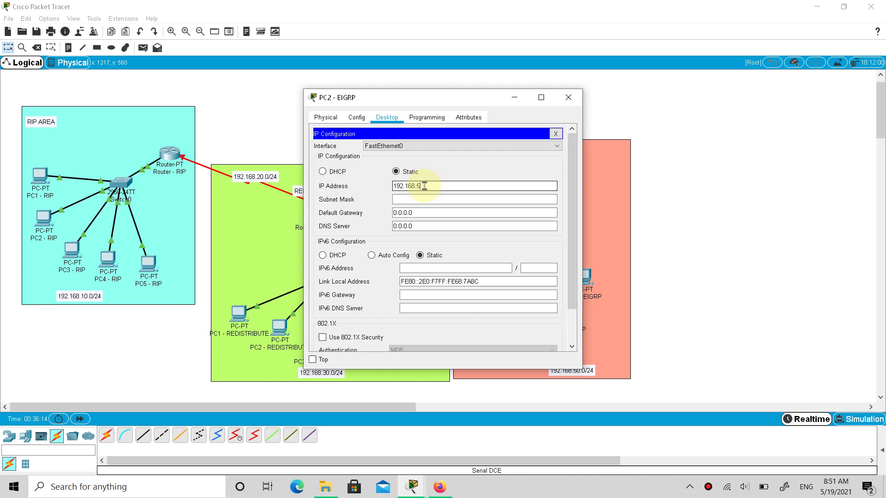
key("Tab")
key("Tab")
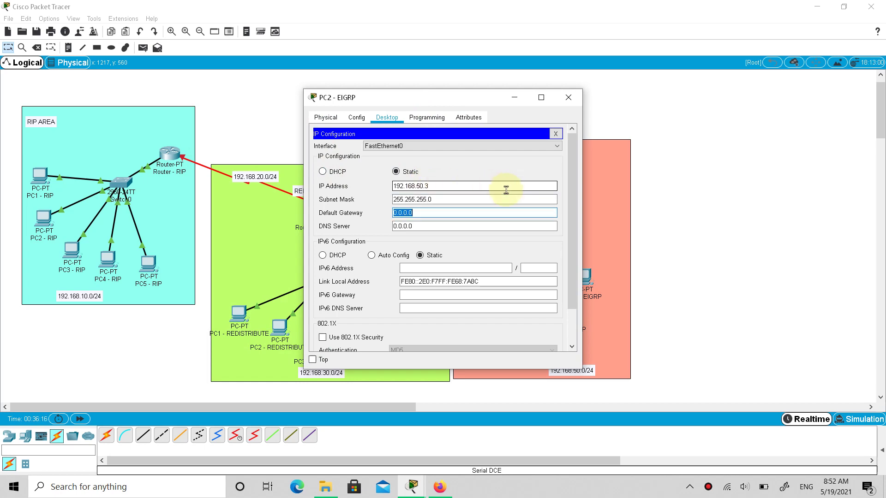
type("192.168.50.1")
left_click(569, 98)
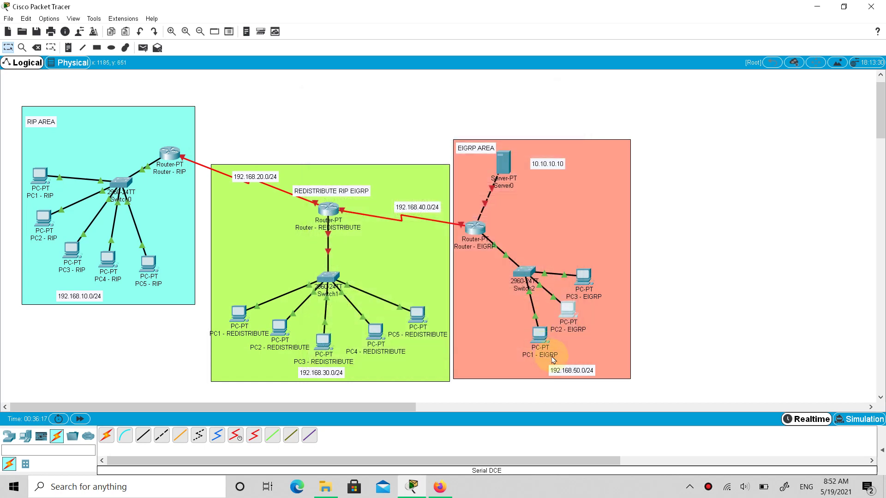
Give PC3 - EIGRP the static IP address 192.168.50.4 with subnet mask 255.255.255.0.
left_click(584, 278)
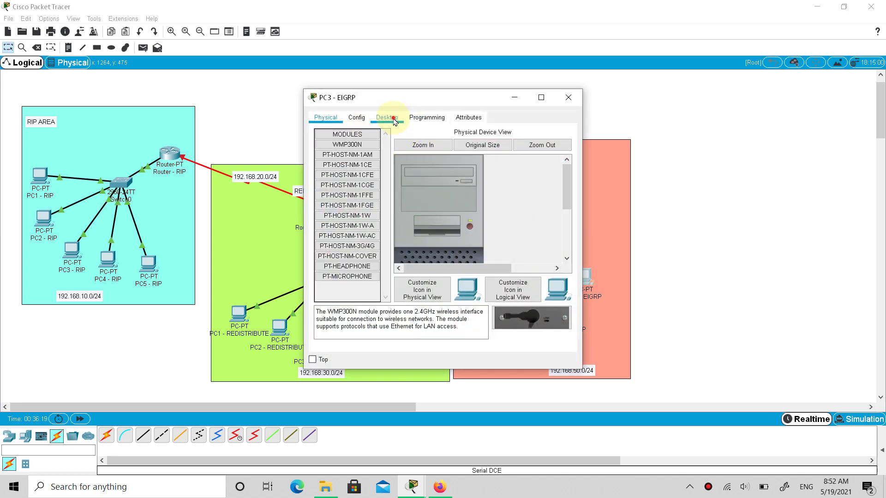
left_click(394, 121)
left_click(349, 159)
left_click(418, 186)
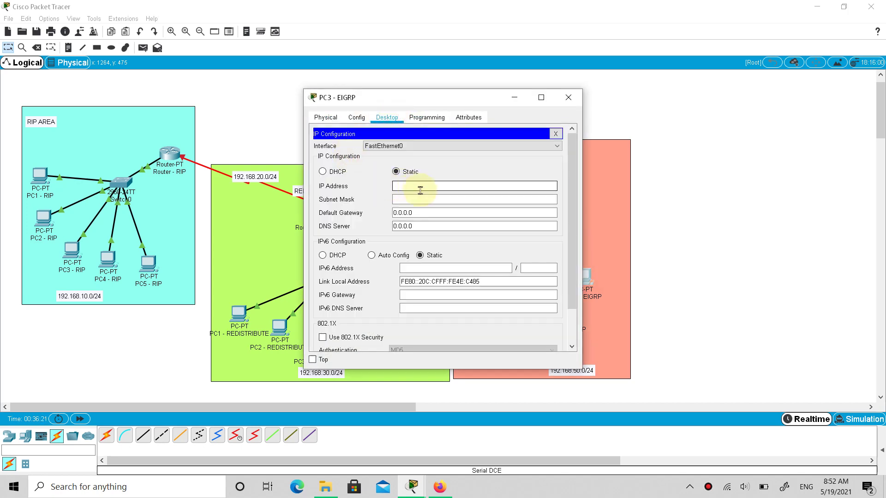
type("192.168.50.")
left_click(525, 200)
key("Tab")
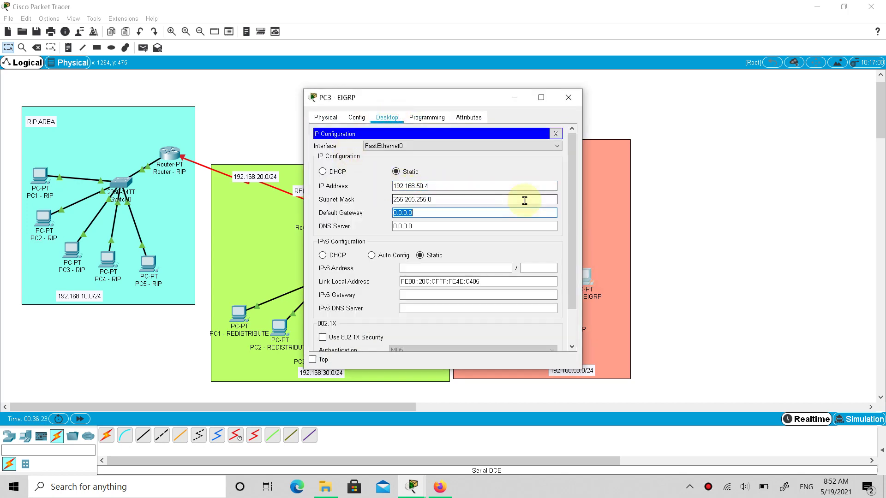
left_click(568, 97)
Ping 192.168.50.3 from the command prompt of PC1 - EIGRP.
left_click(539, 333)
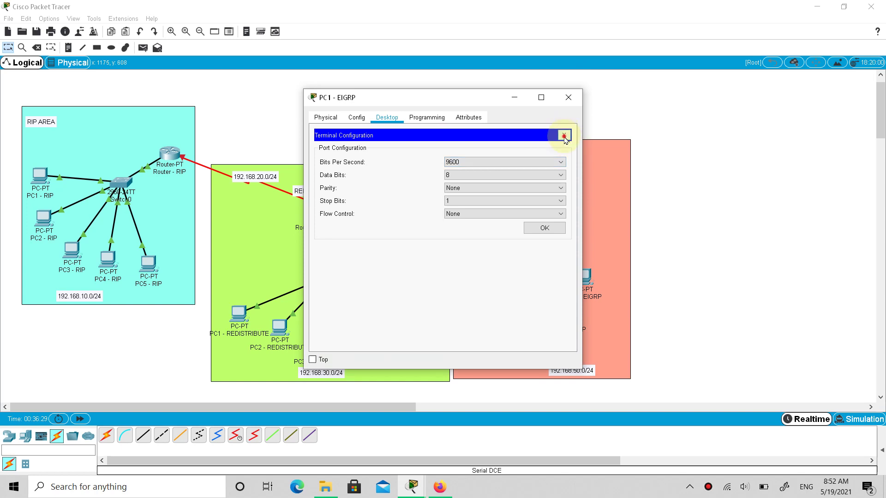
left_click(563, 135)
left_click(532, 162)
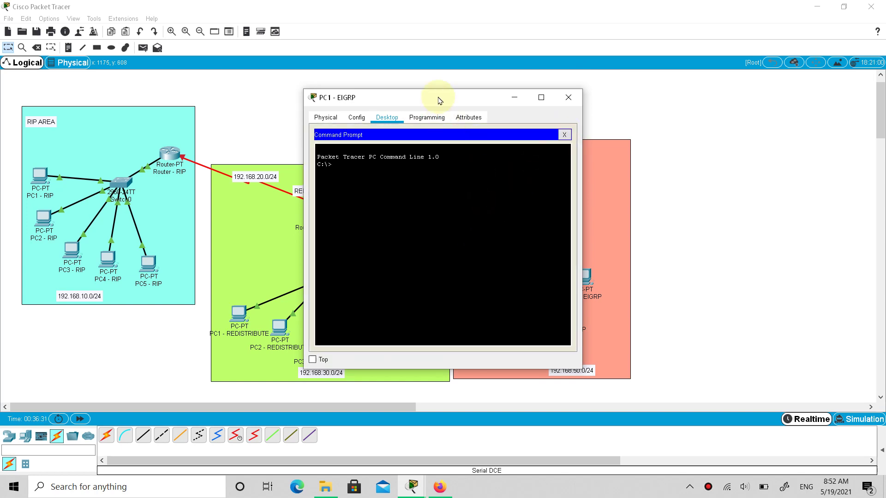
left_click_drag(442, 99, 274, 77)
left_click(310, 188)
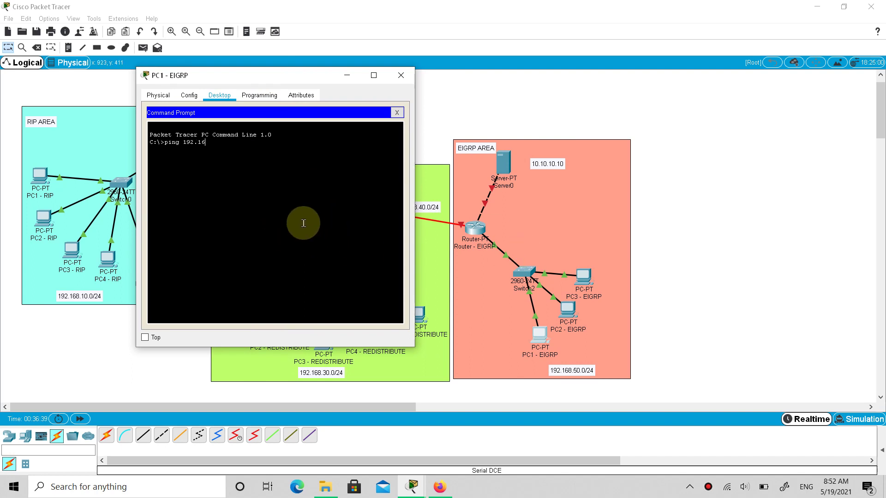
type("192.168.50.3")
key("Return")
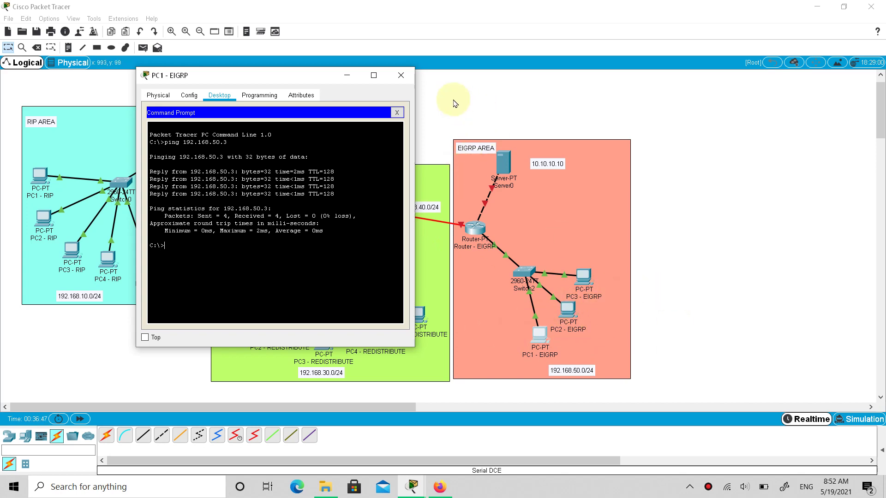
left_click(401, 76)
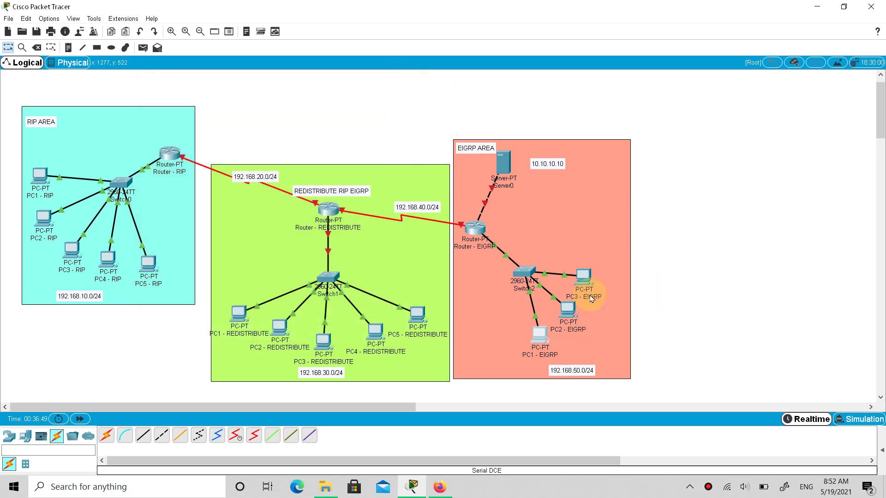
Enable FastEthernet0/0 on Router - REDISTRIBUTE and give it the IP address 192.168.30.1 with subnet mask 255.255.255.0.
left_click(331, 210)
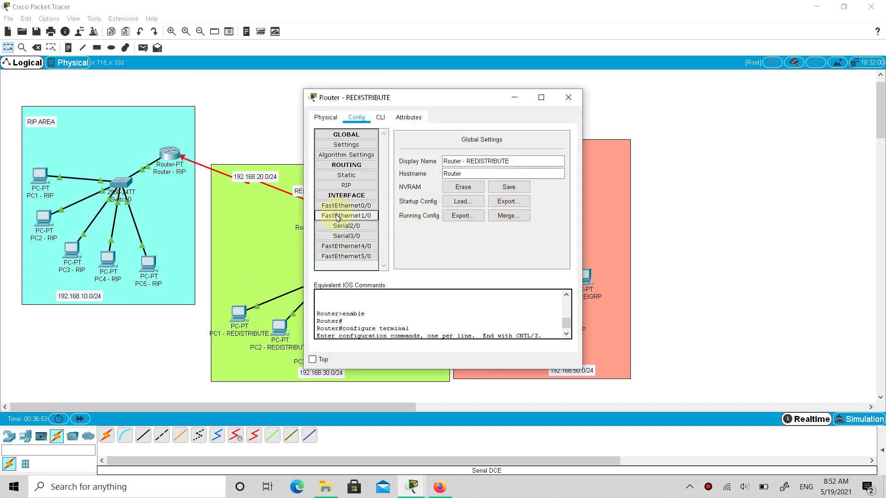
left_click_drag(462, 97, 584, 87)
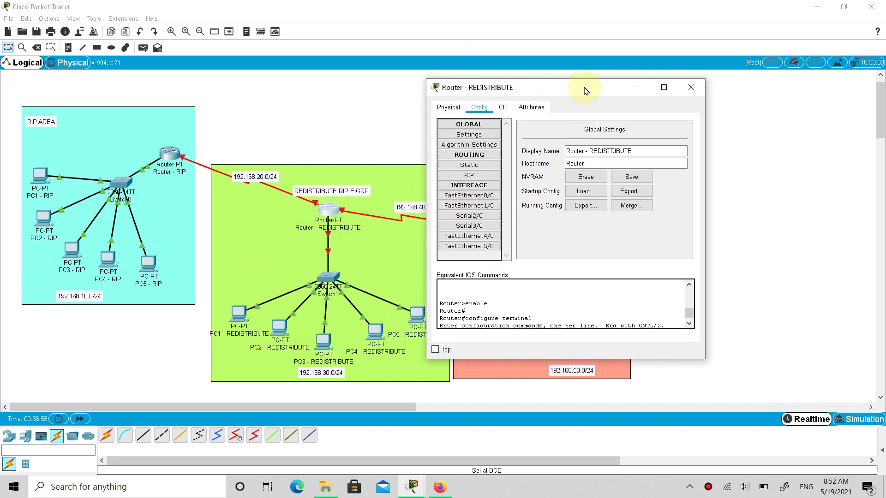
left_click(467, 196)
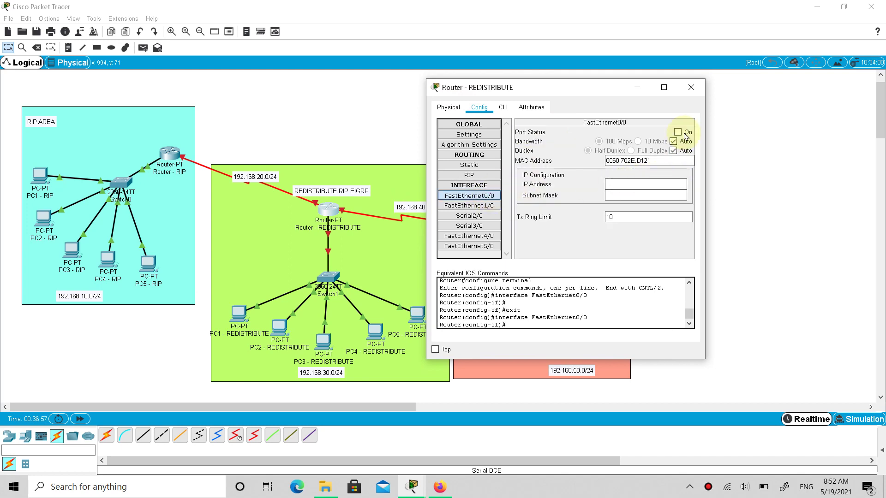
left_click(677, 133)
left_click(651, 185)
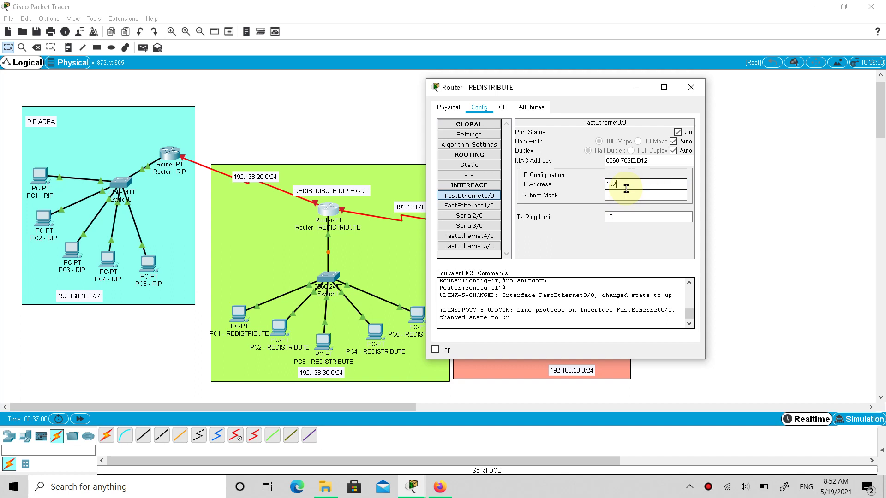
type("192.168.30.1")
key("Tab")
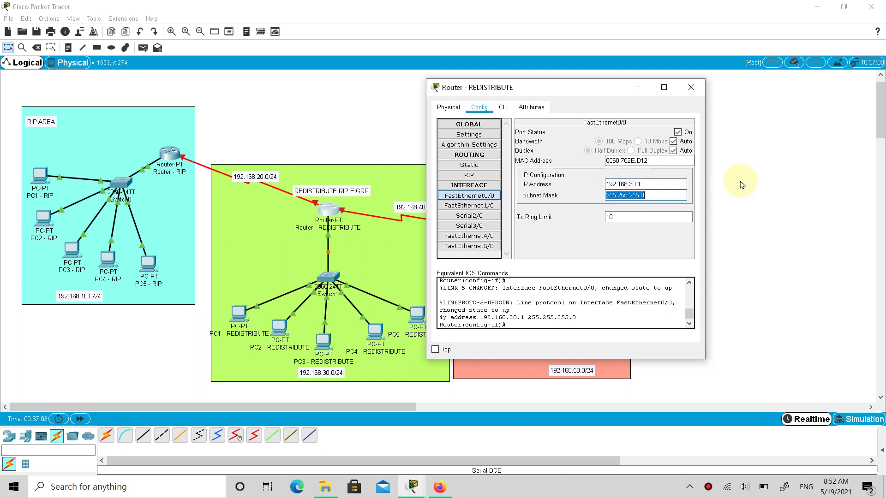
Enable Serial2/0 on Router - REDISTRIBUTE with clock rate 9600, IP address 192.168.20.2 and subnet mask 255.255.255.0.
left_click(487, 218)
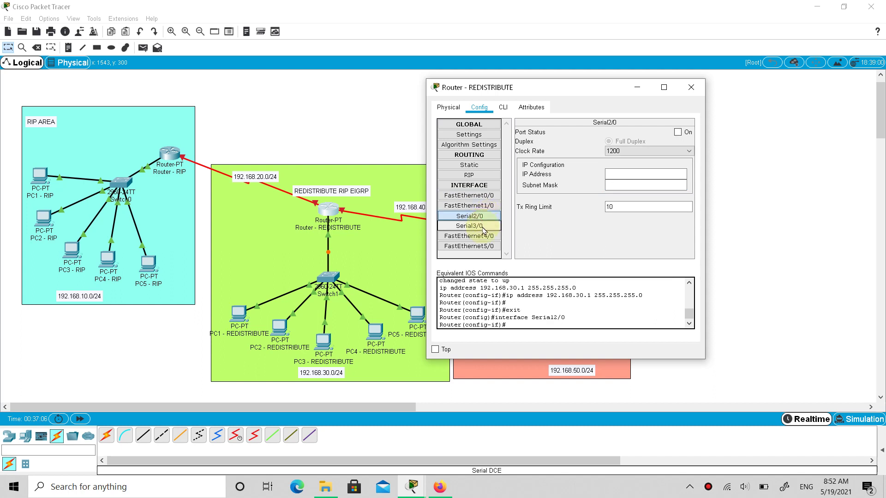
left_click(483, 226)
left_click(480, 216)
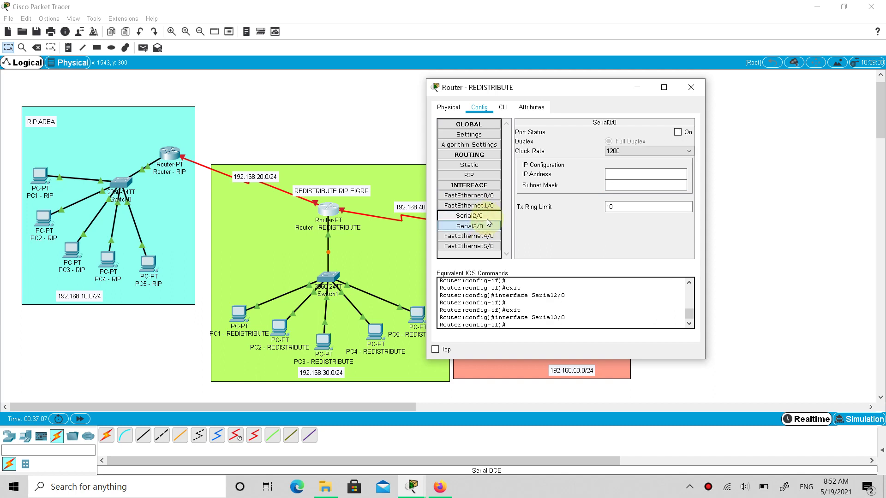
left_click(679, 133)
left_click(646, 151)
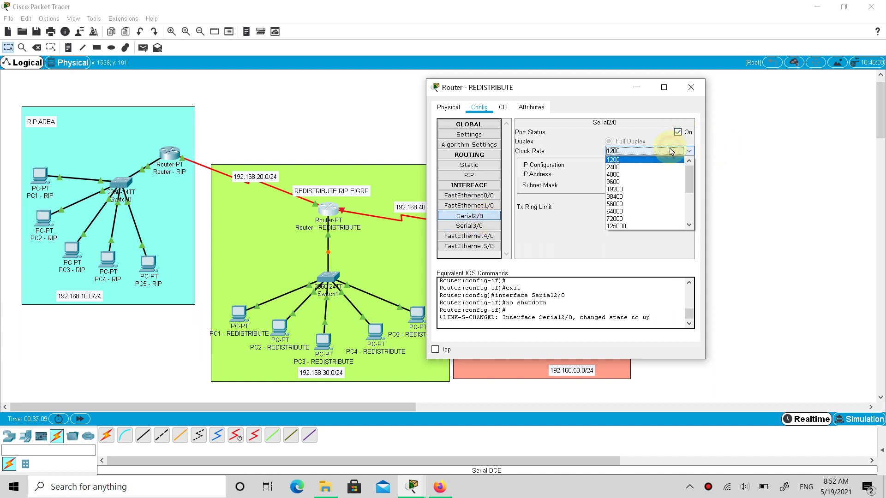
left_click(641, 182)
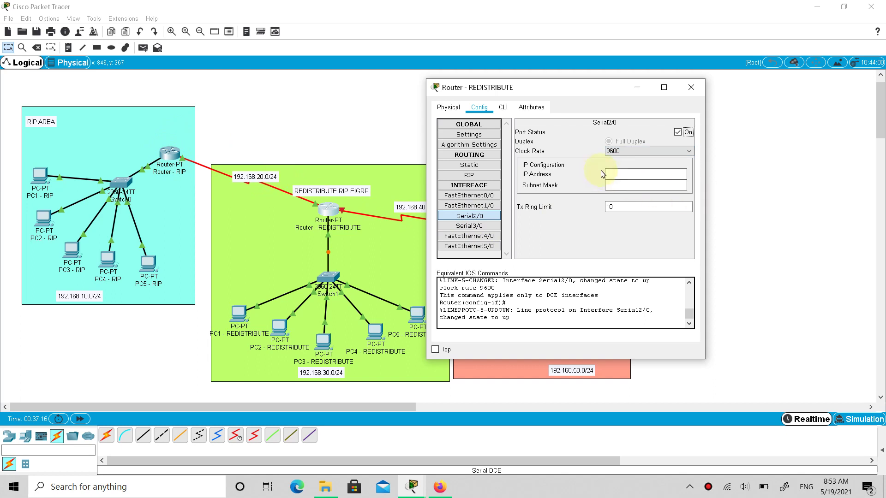
left_click(616, 173)
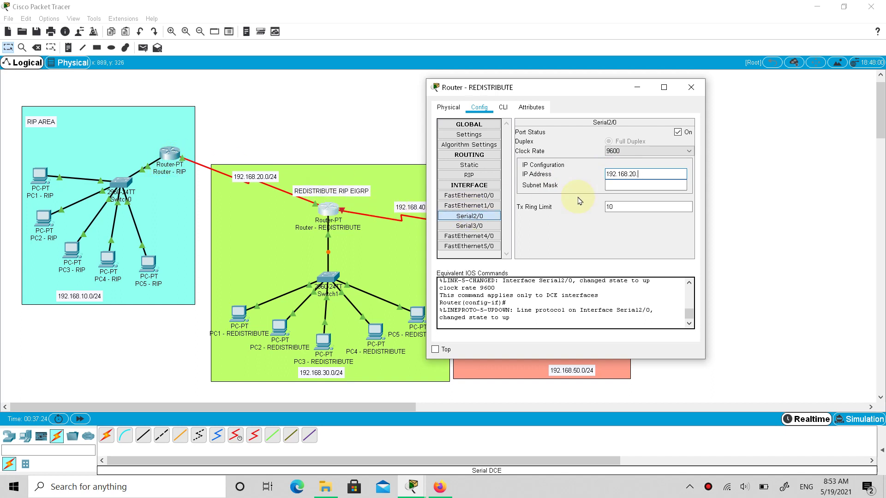
key("Tab")
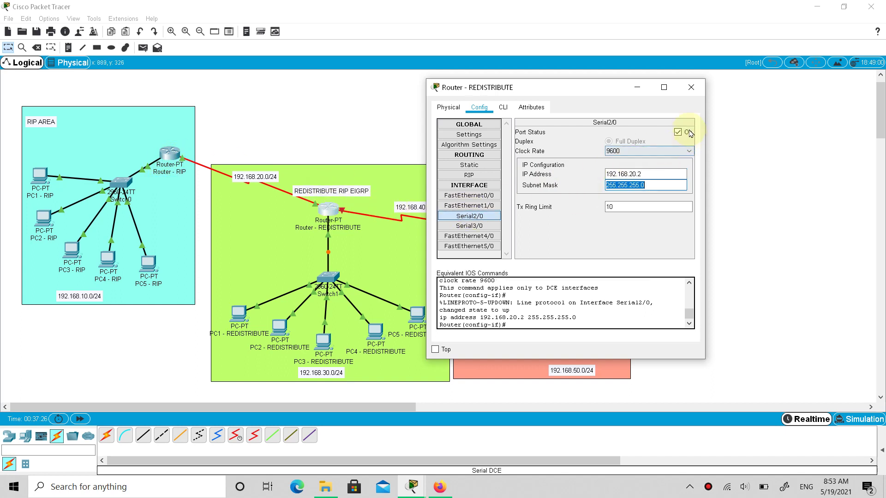
Enable Serial3/0 on Router - REDISTRIBUTE with clock rate 9600, IP address 192.168.40.2 and subnet mask 255.255.255.0.
left_click(483, 229)
left_click(686, 133)
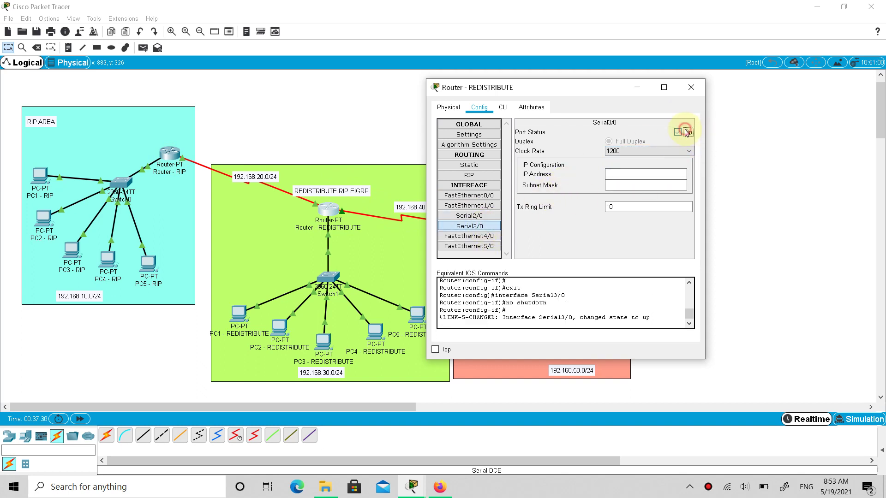
left_click(678, 153)
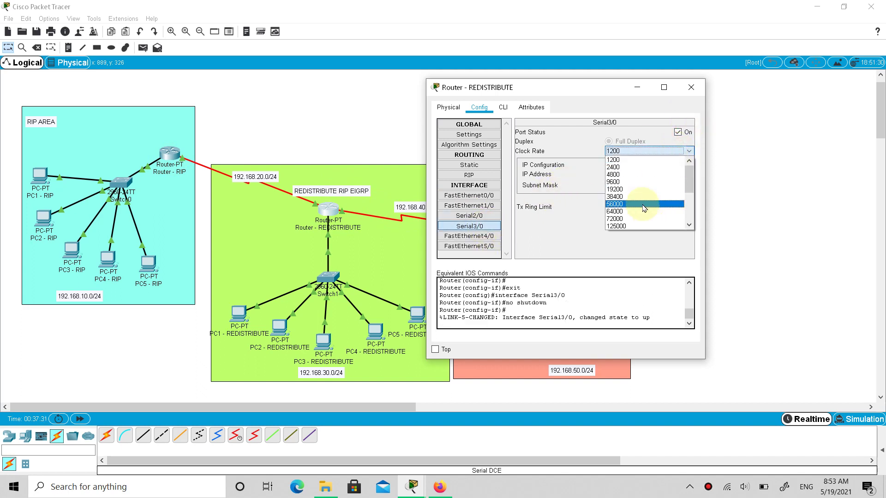
left_click(639, 183)
left_click(636, 175)
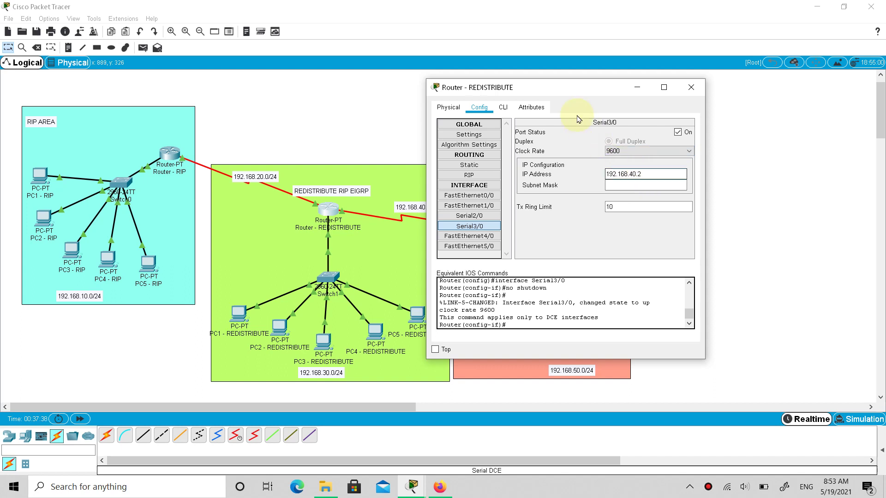
left_click_drag(573, 87, 608, 89)
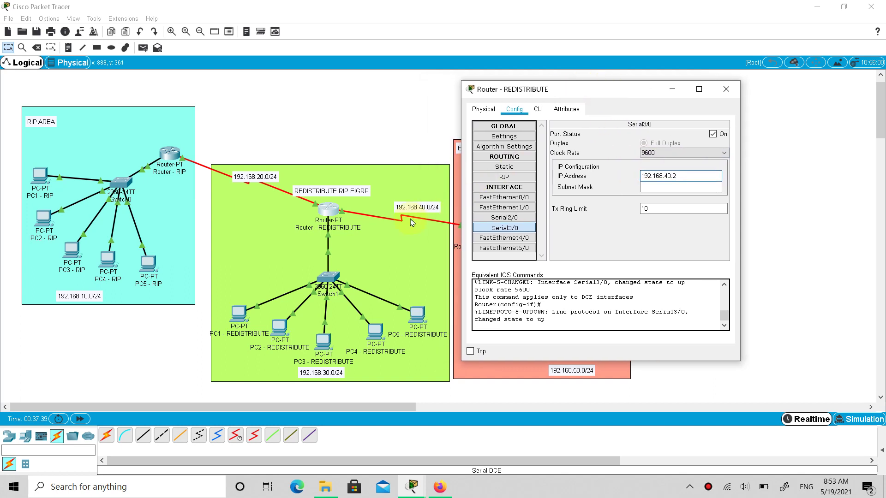
key("Tab")
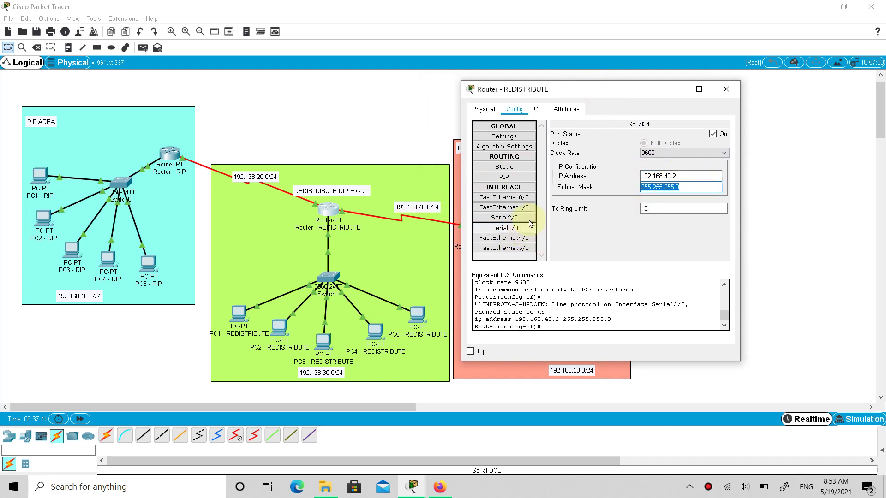
Review the Serial2/0, Serial3/0 and FastEthernet0/0 settings of Router - REDISTRIBUTE and close its configuration.
left_click(512, 217)
left_click(517, 225)
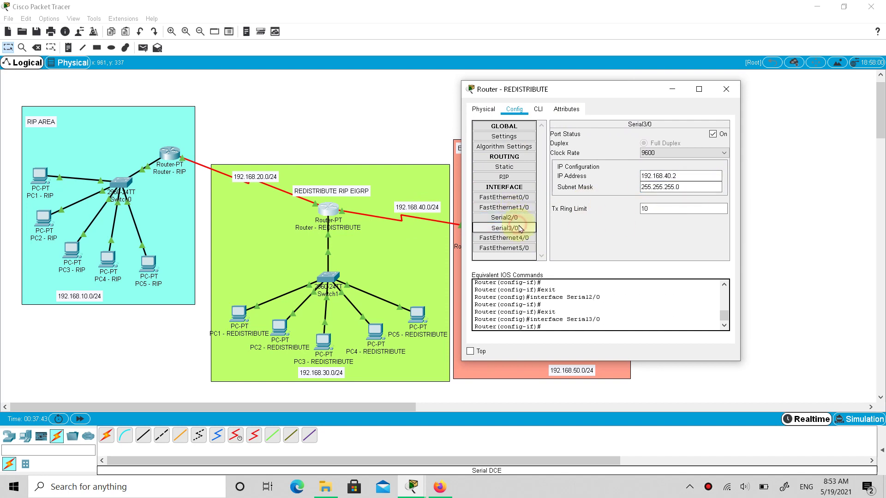
left_click(518, 218)
left_click(514, 199)
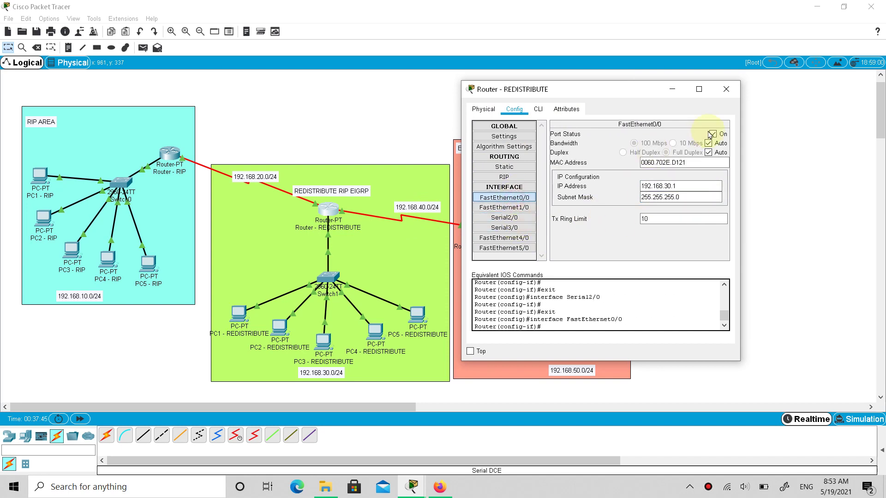
left_click(725, 89)
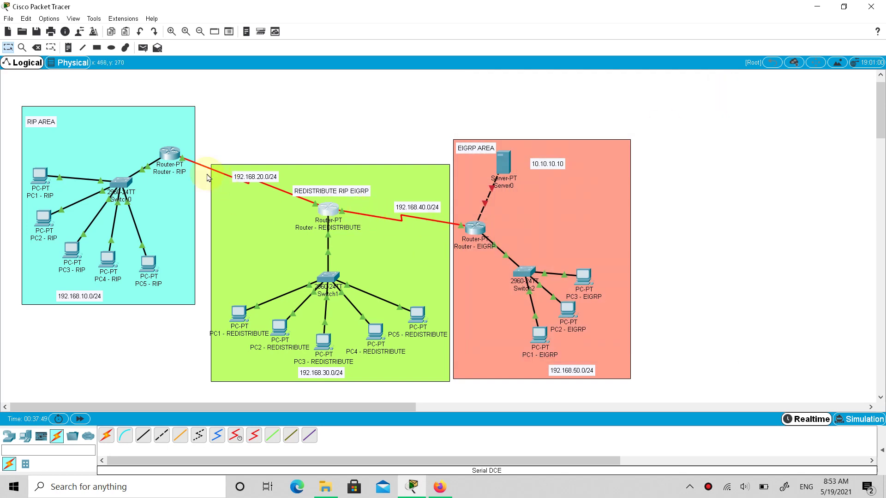
left_click(732, 193)
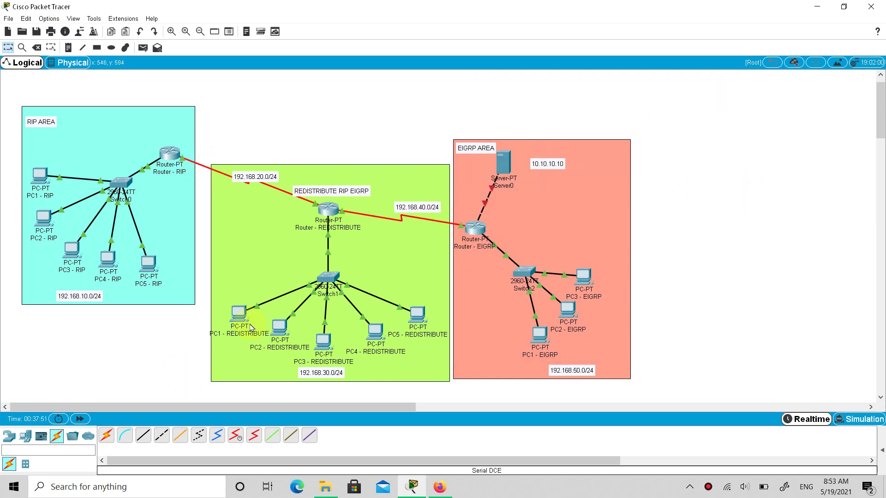
Give PC1 - REDISTRIBUTE the static IP address 192.168.30.2, subnet mask 255.255.255.0 and default gateway 192.168.30.1, copying the gateway address for reuse.
left_click(238, 313)
left_click(388, 117)
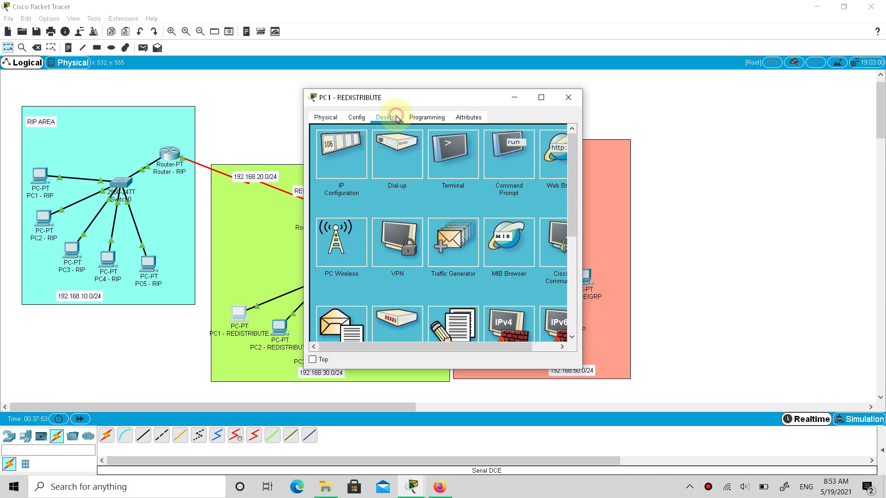
left_click(362, 161)
left_click(424, 185)
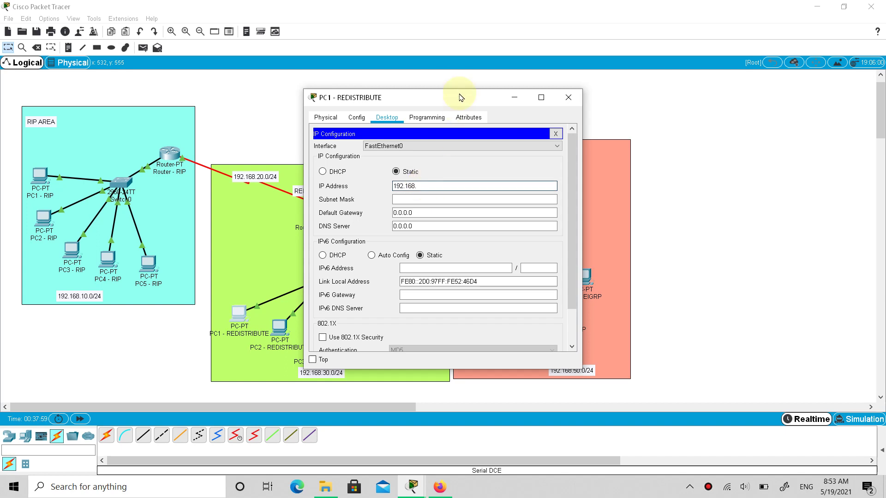
left_click_drag(447, 101, 499, 94)
type("30.2")
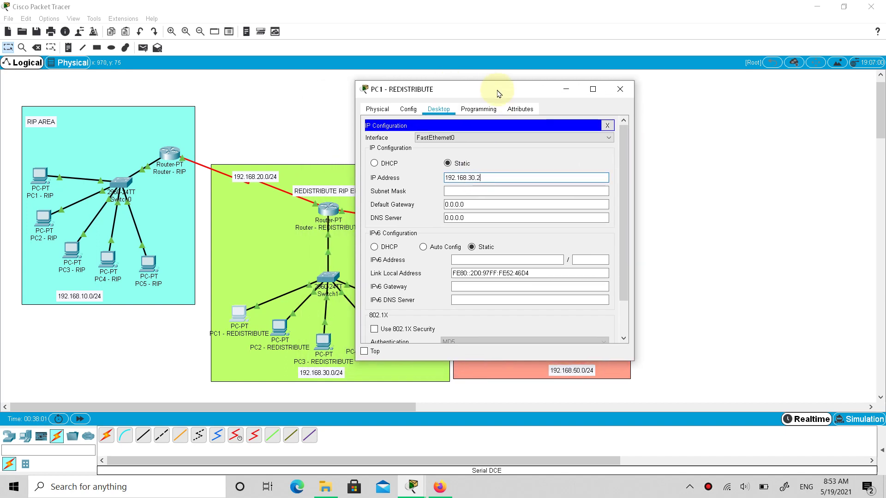
key("Tab")
key("Tab")
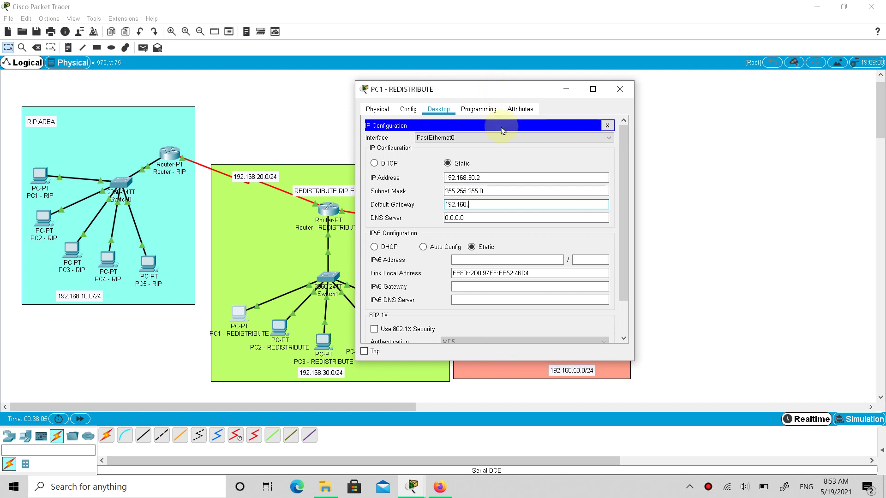
double_click(504, 204)
key("ctrl+c")
left_click(614, 89)
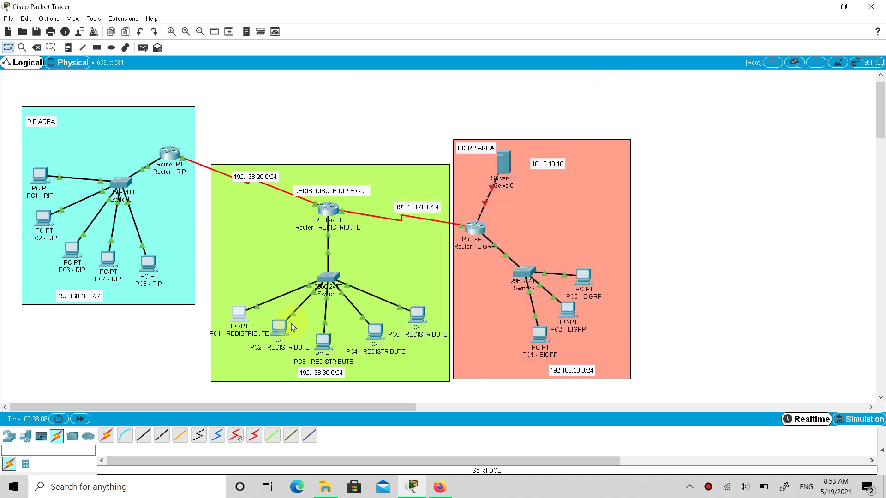
Give PC2 - REDISTRIBUTE the static IP address 192.168.30.3 with subnet mask 255.255.255.0 and close its configuration.
left_click(278, 327)
left_click(386, 118)
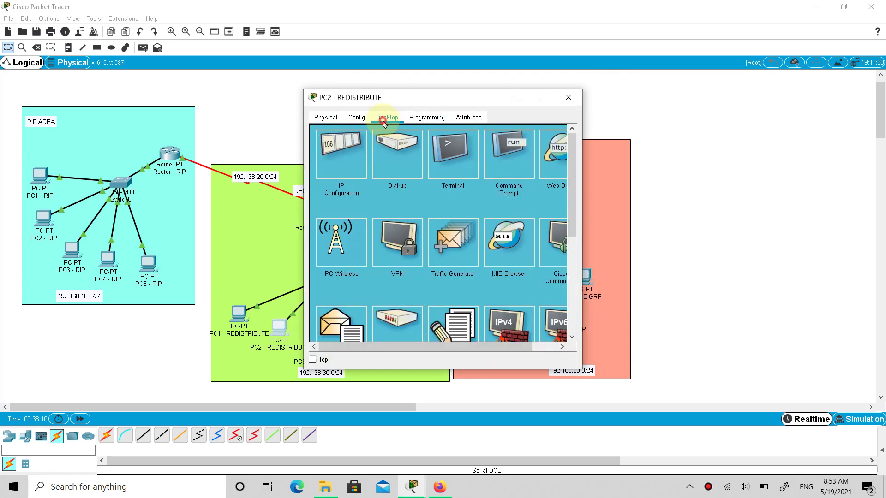
left_click(343, 163)
left_click(430, 185)
key("ctrl+v")
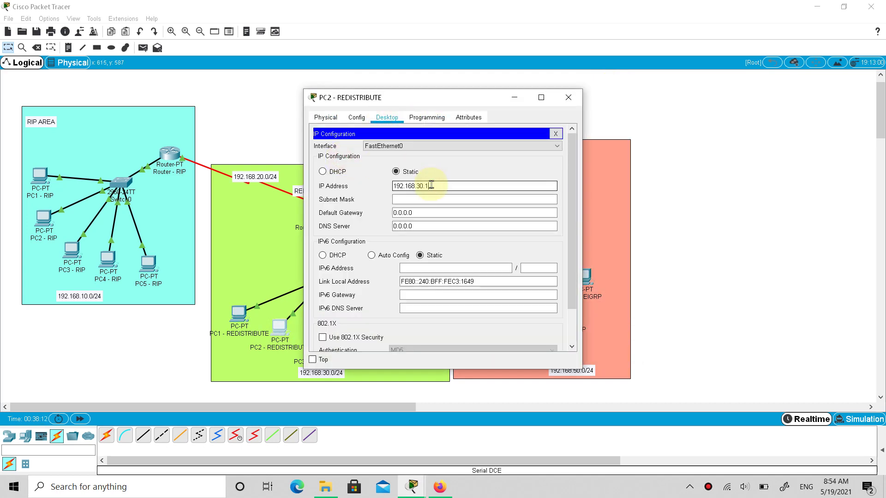
type("3")
key("Tab")
key("Tab")
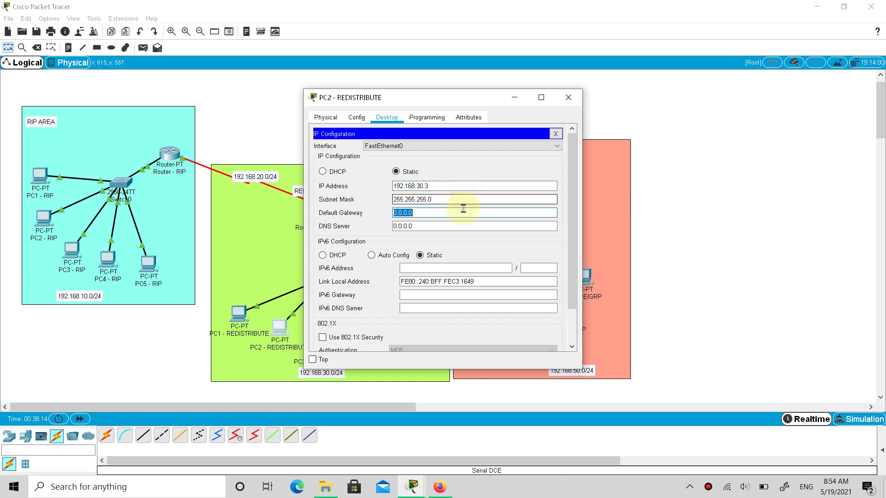
left_click(568, 98)
Give PC3 - REDISTRIBUTE the static IP address 192.168.30.4, subnet mask 255.255.255.0 and default gateway 192.168.30.1.
left_click(325, 342)
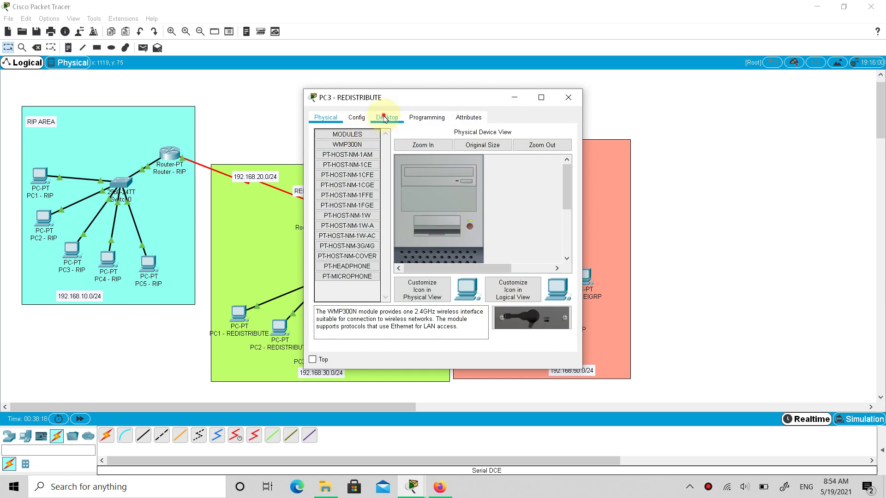
left_click(387, 117)
left_click(337, 141)
left_click(460, 185)
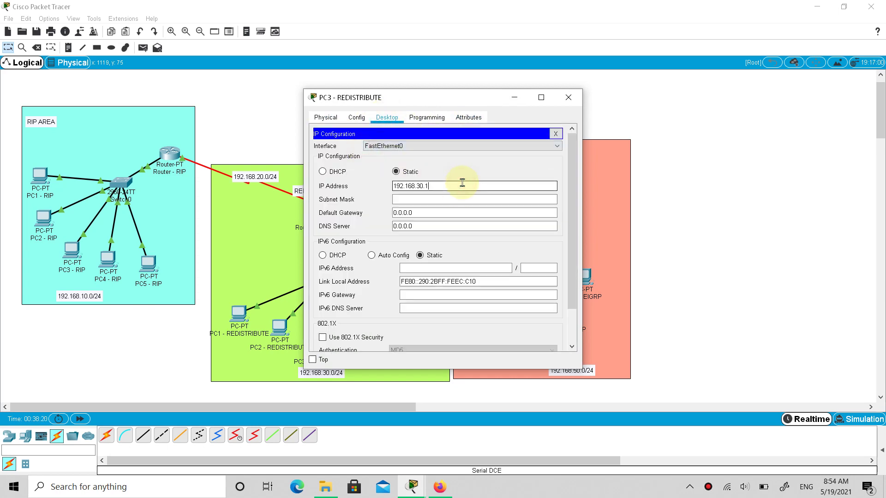
key("Tab")
key("Tab")
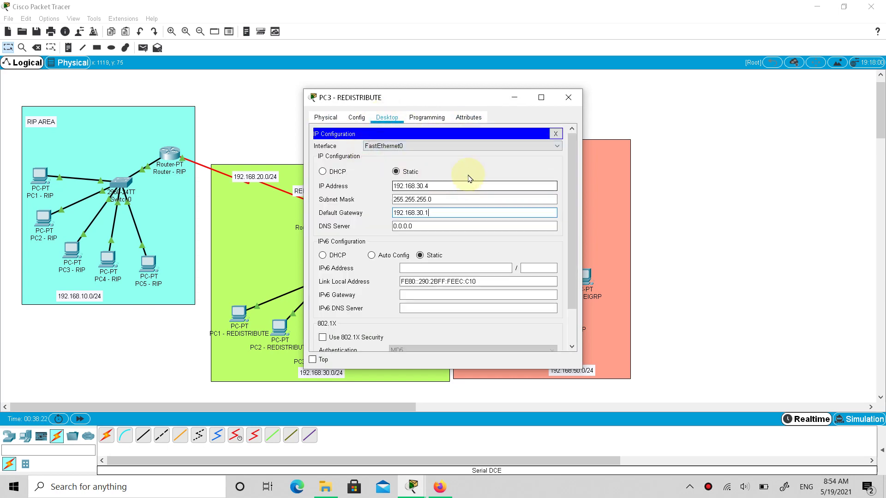
left_click(568, 97)
Give PC4 - REDISTRIBUTE the static IP address 192.168.30.5, subnet mask 255.255.255.0 and default gateway 192.168.30.1.
left_click(365, 323)
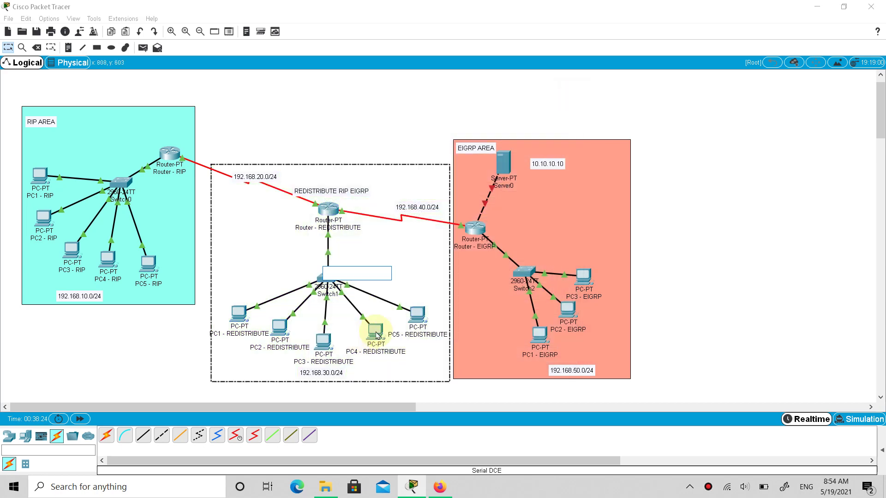
left_click(377, 335)
left_click(387, 117)
left_click(329, 179)
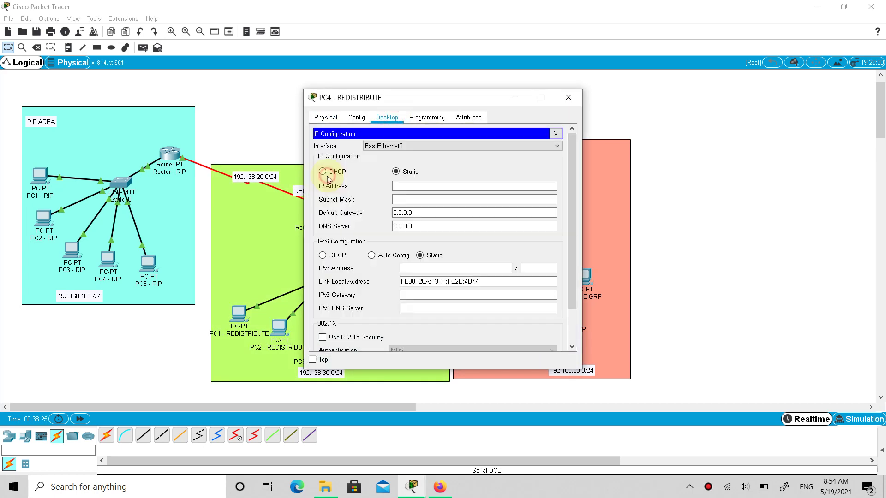
left_click(423, 187)
type("192.168.30")
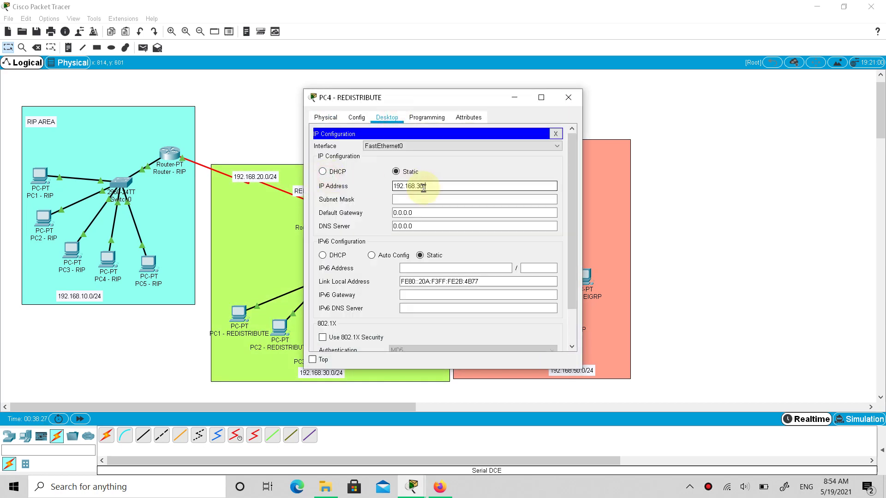
type(".5")
key("Tab")
key("Tab")
type("192.168.30.1")
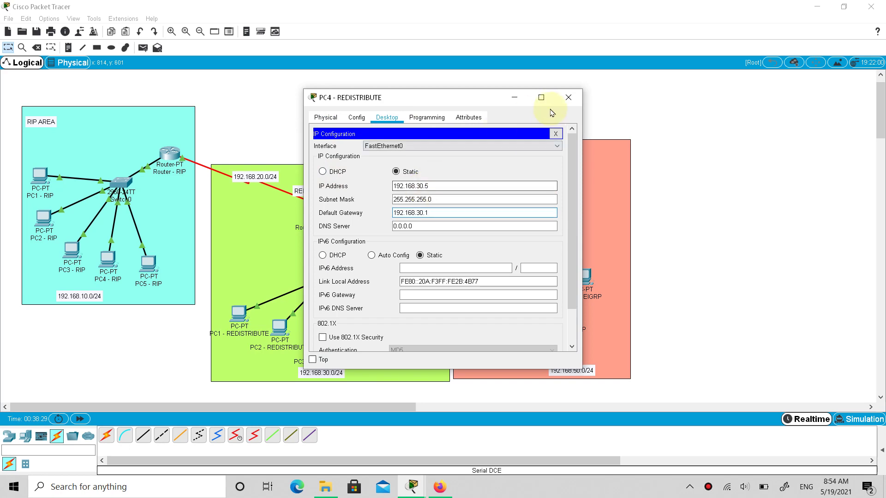
left_click(568, 97)
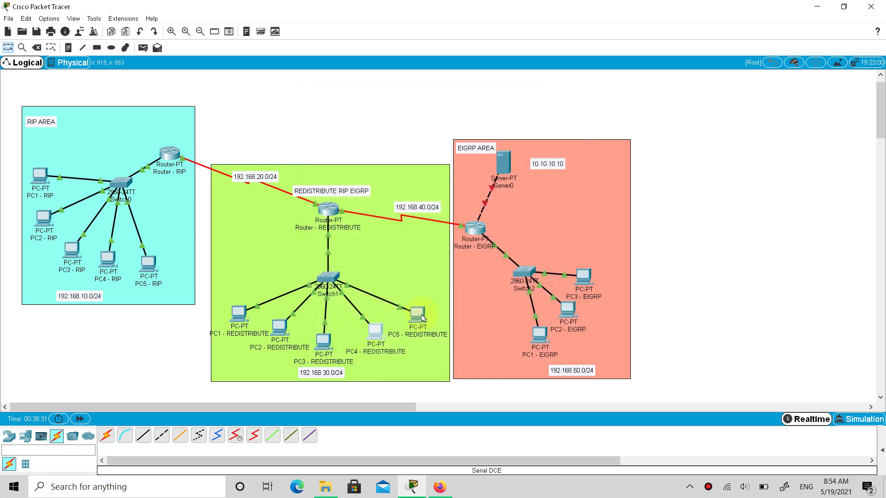
Give PC5 - REDISTRIBUTE the static IP address 192.168.30.6, subnet mask 255.255.255.0 and default gateway 192.168.30.1.
left_click(410, 322)
left_click(390, 118)
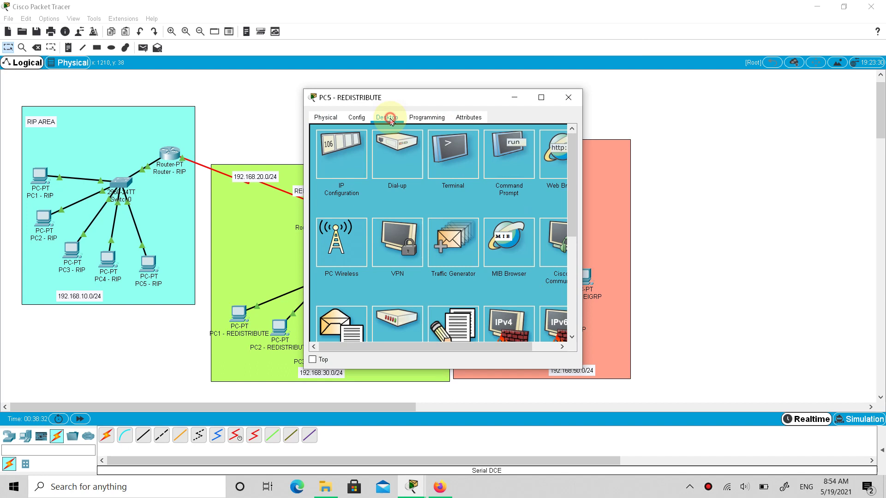
left_click(341, 156)
left_click(438, 184)
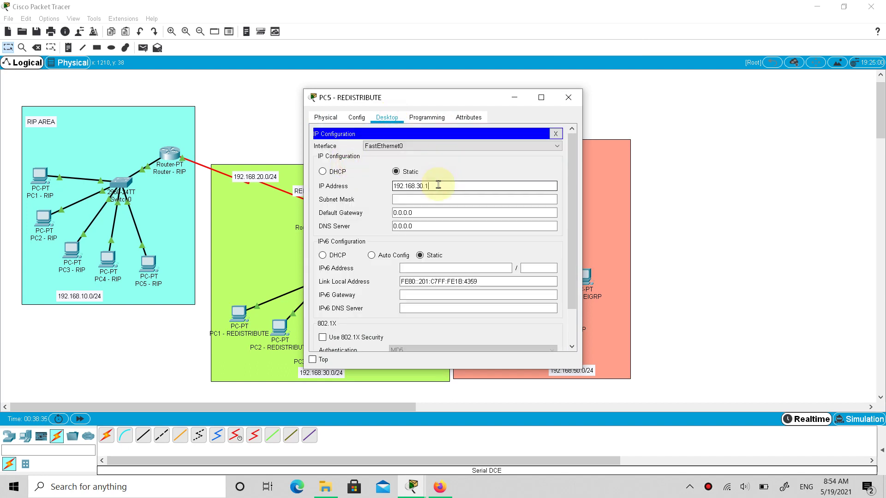
key("Tab")
key("Tab")
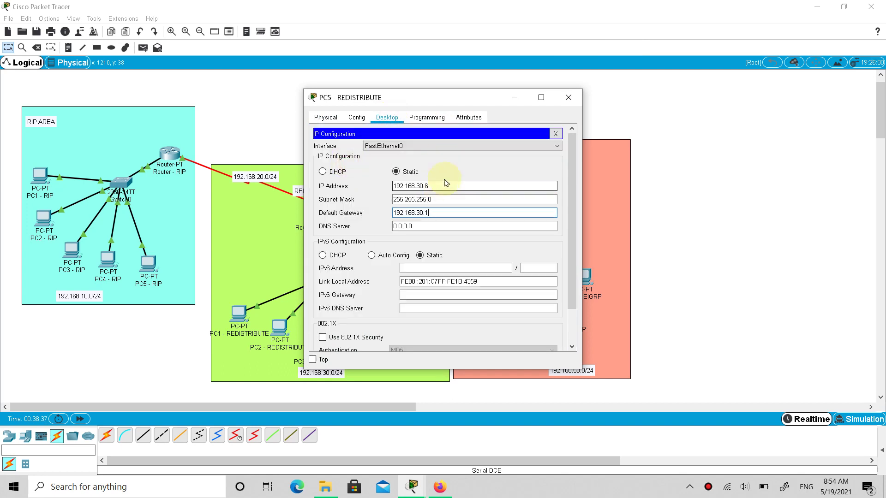
left_click(568, 97)
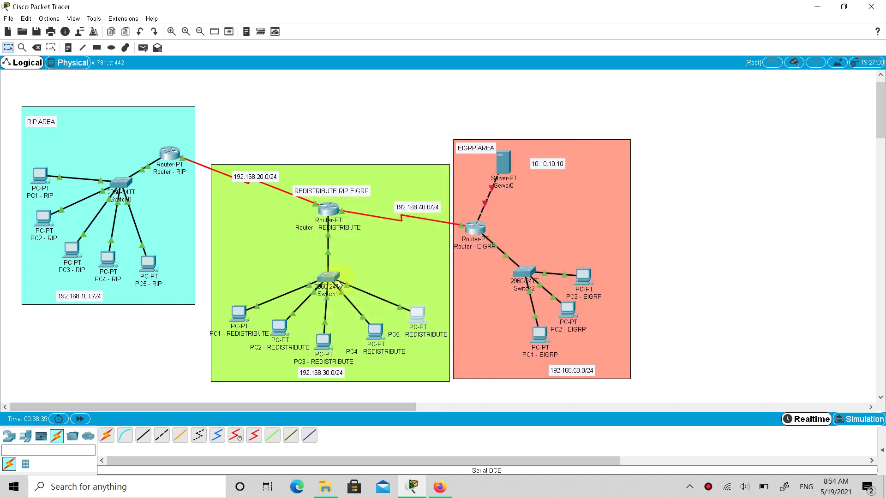
Test connectivity inside the redistribution area by pinging 192.168.30.2 from the command prompt of PC2 - REDISTRIBUTE.
left_click(279, 327)
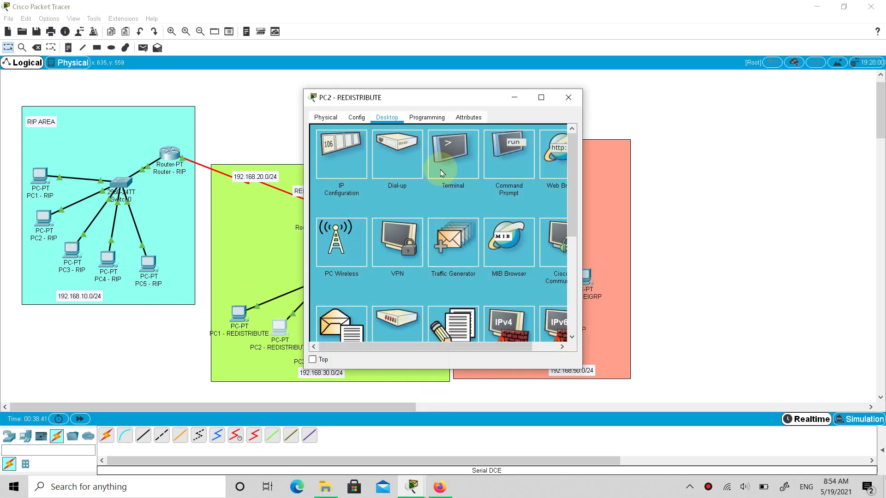
left_click(525, 170)
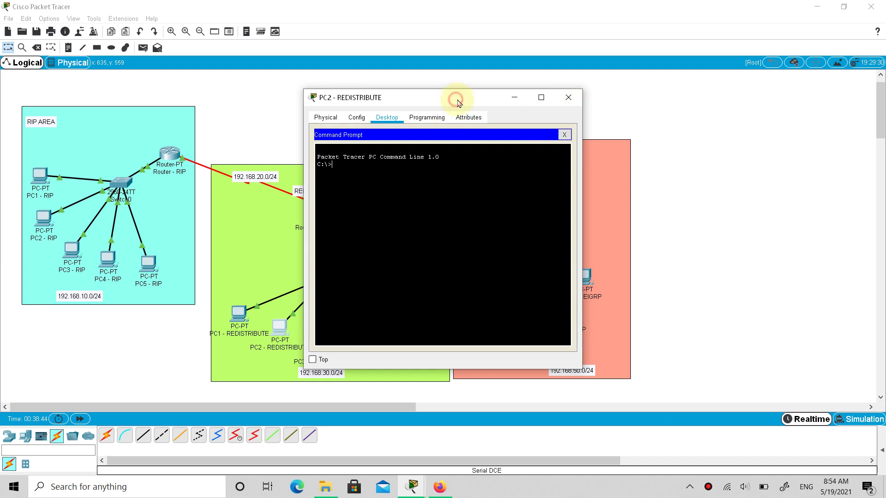
left_click_drag(458, 102, 557, 101)
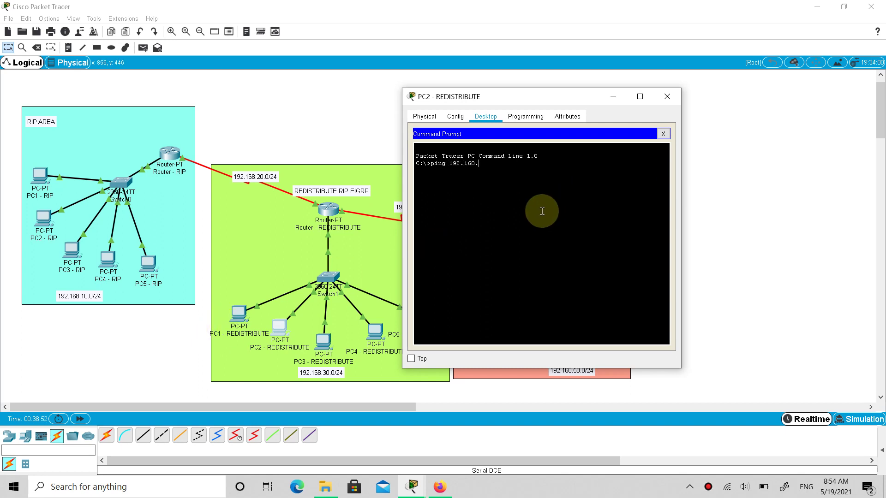
key("Return")
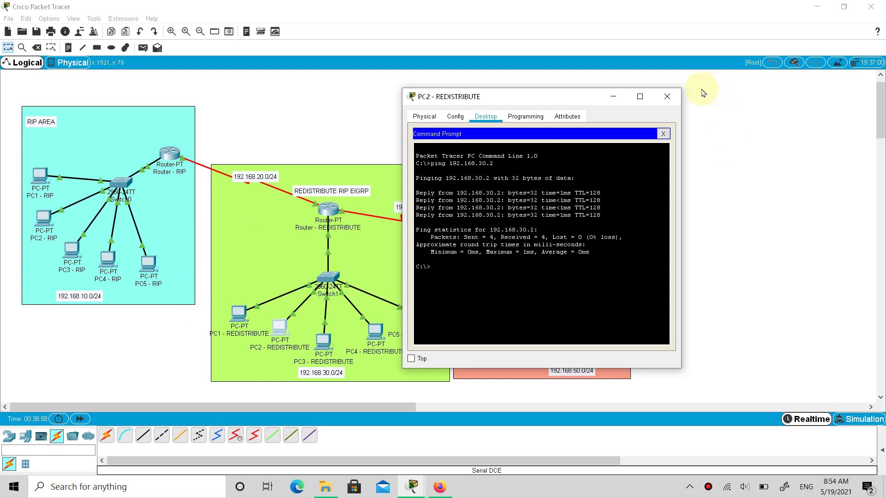
left_click(666, 97)
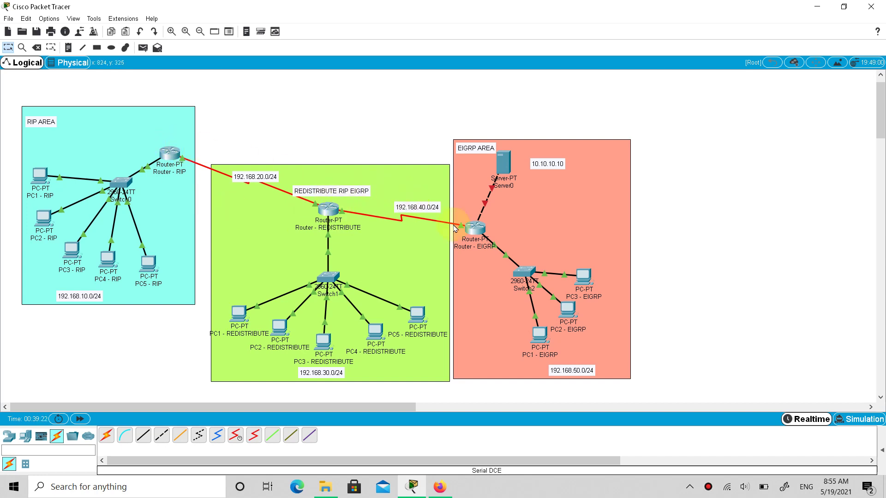
In the command line of Router - RIP, exit interface configuration and start RIP with router rip.
left_click(171, 161)
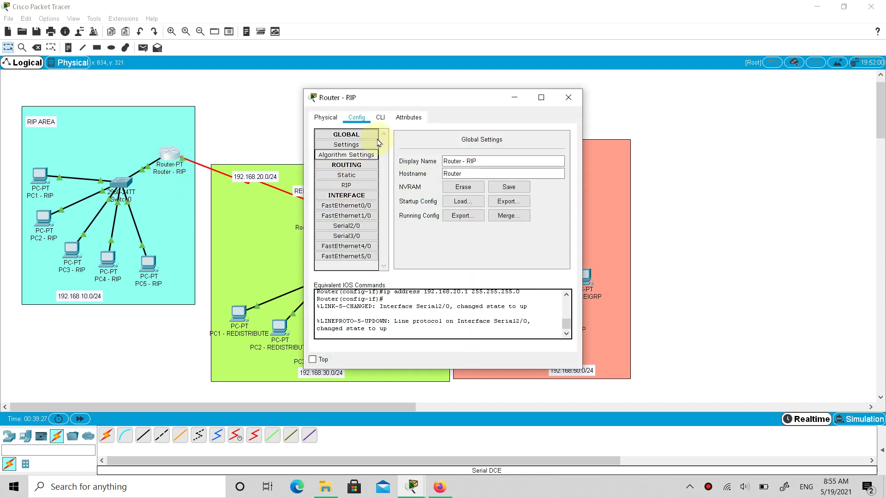
left_click(381, 118)
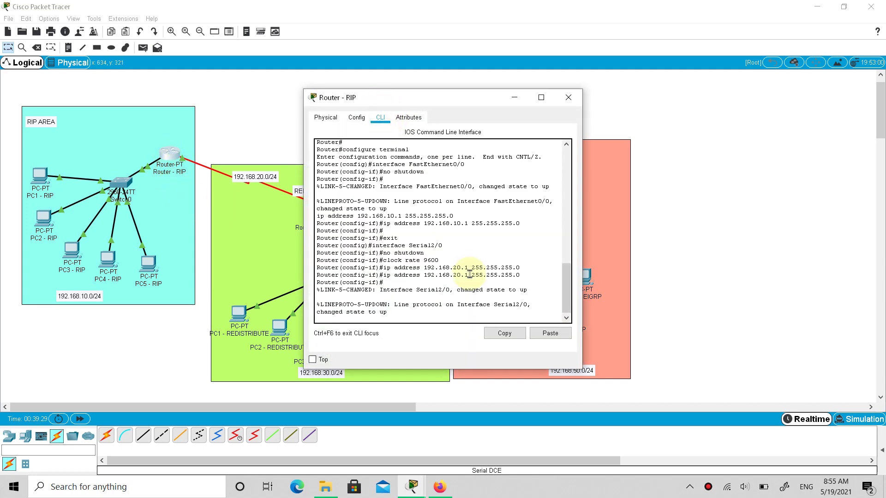
key("Return")
key("Return")
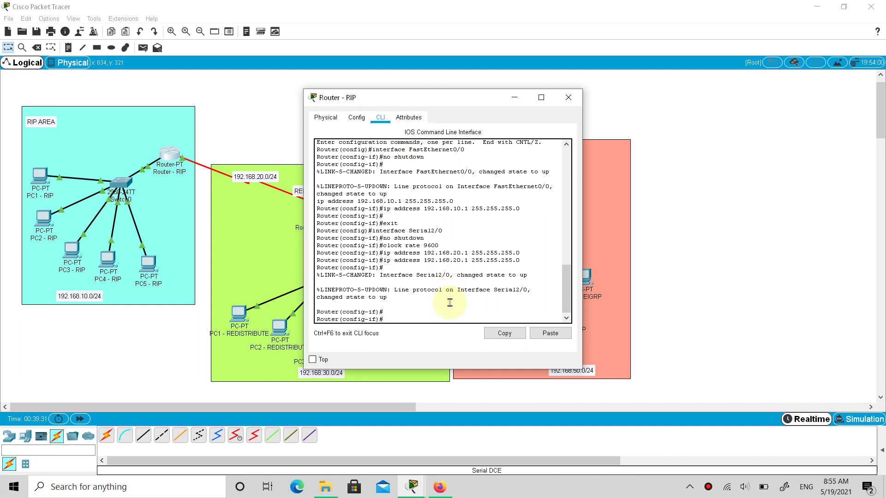
type("exit")
key("Return")
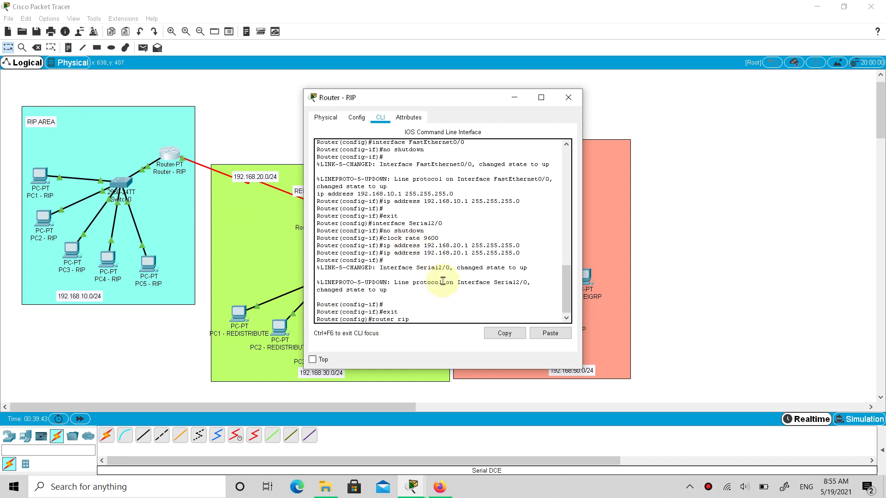
key("Return")
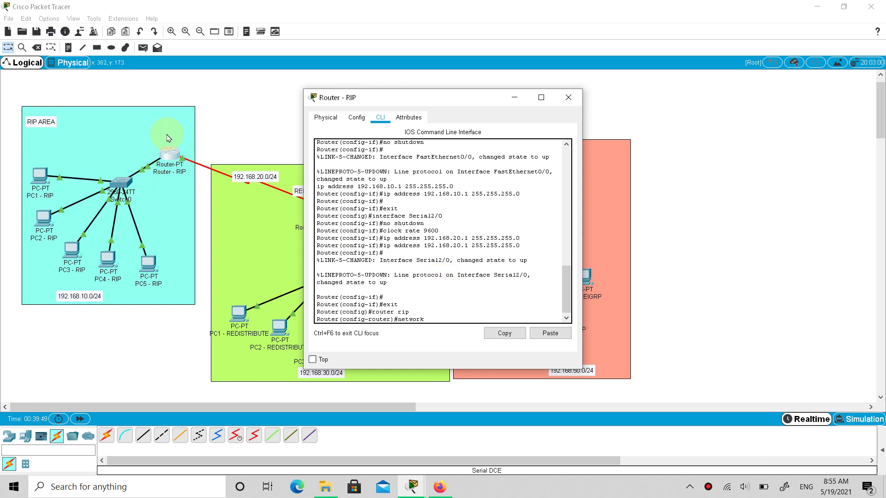
Advertise networks 192.168.10.0 and 192.168.20.0 in RIP on Router - RIP, then exit router configuration and close the device.
type("network 192.168.10.0")
key("Return")
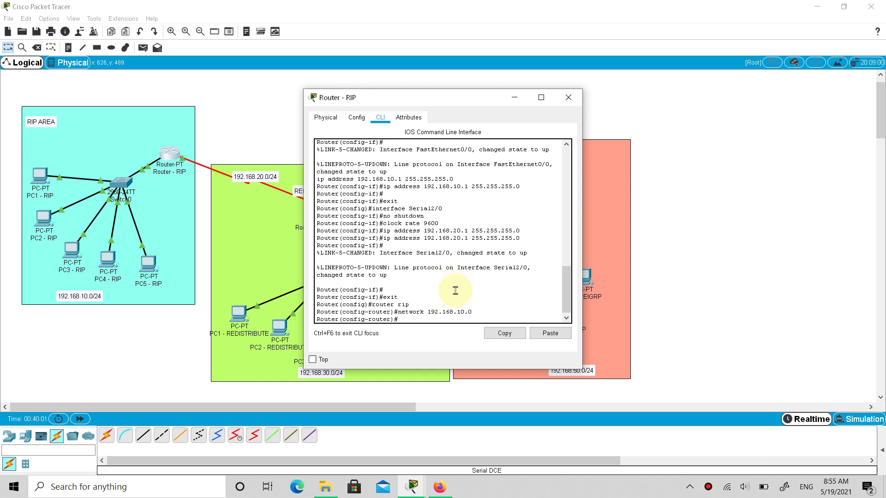
key("Up")
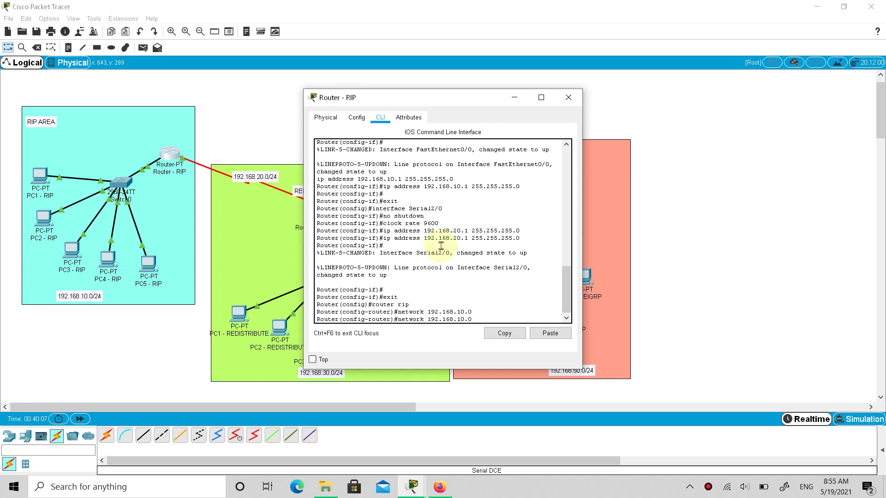
key("Left")
key("Left")
key("Left")
key("BackSpace")
type("2")
key("Return")
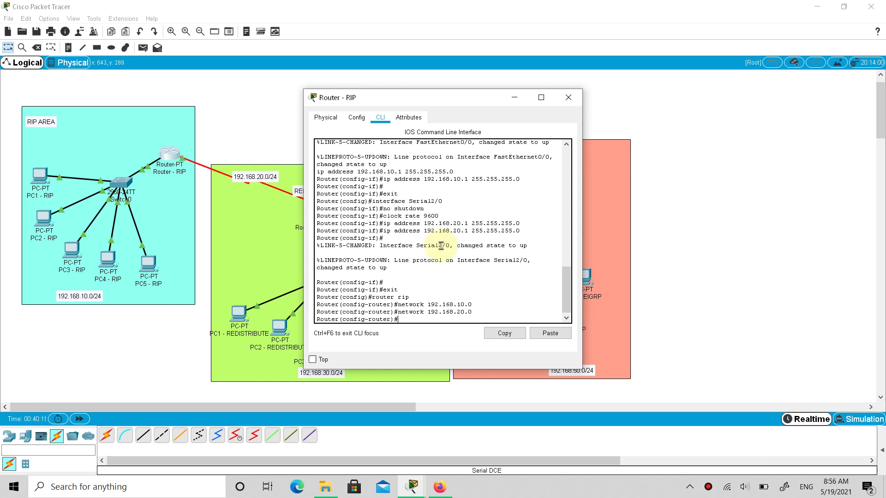
type("exit")
key("Return")
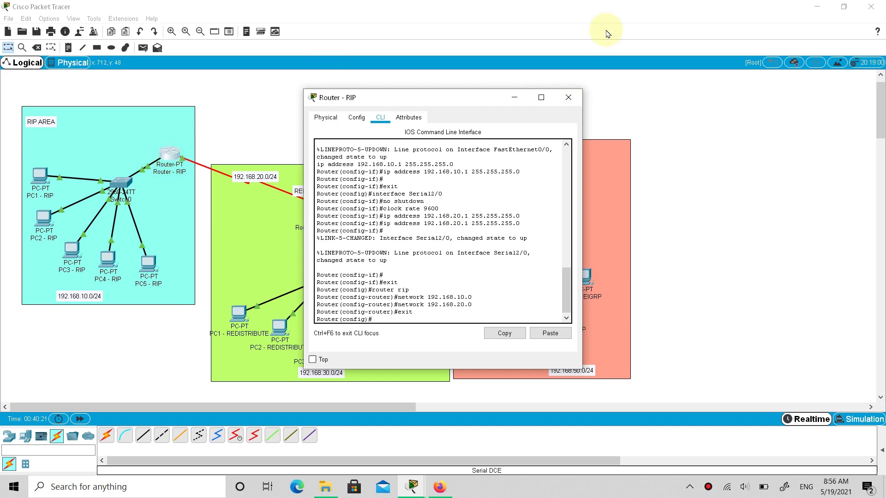
left_click(568, 98)
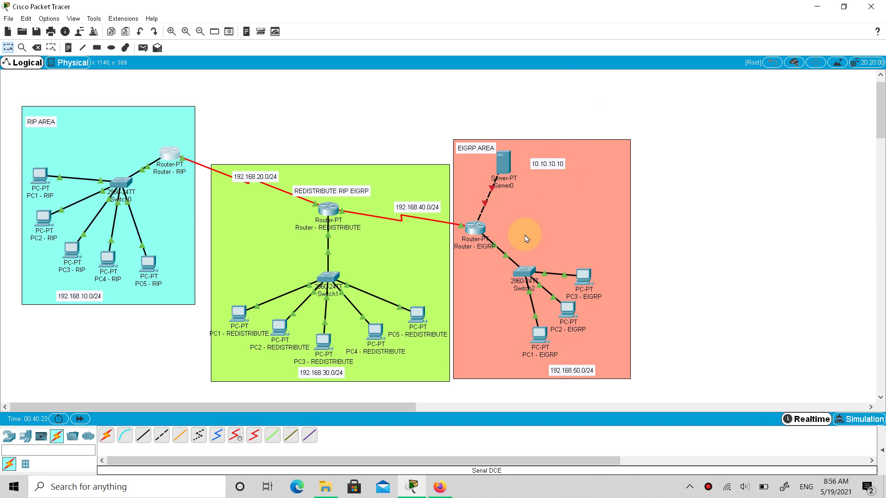
In the command line of Router - EIGRP, exit interface configuration and start EIGRP with router eigrp 10.
left_click(478, 229)
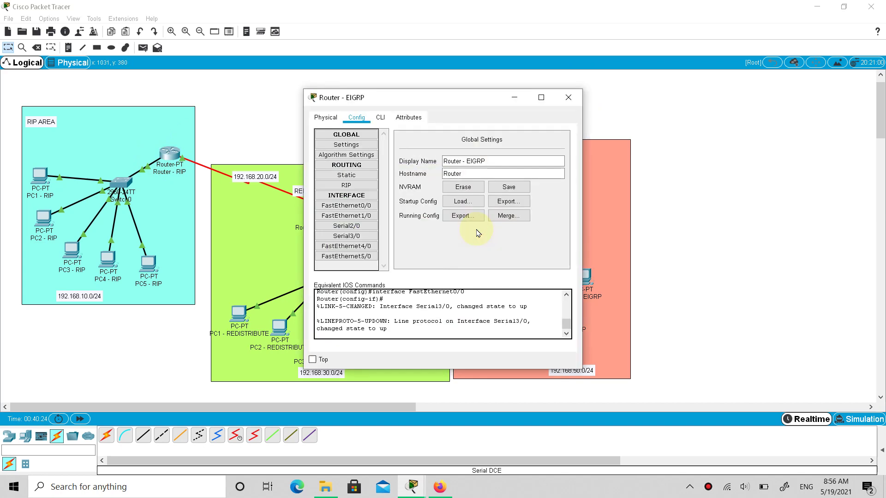
left_click(380, 117)
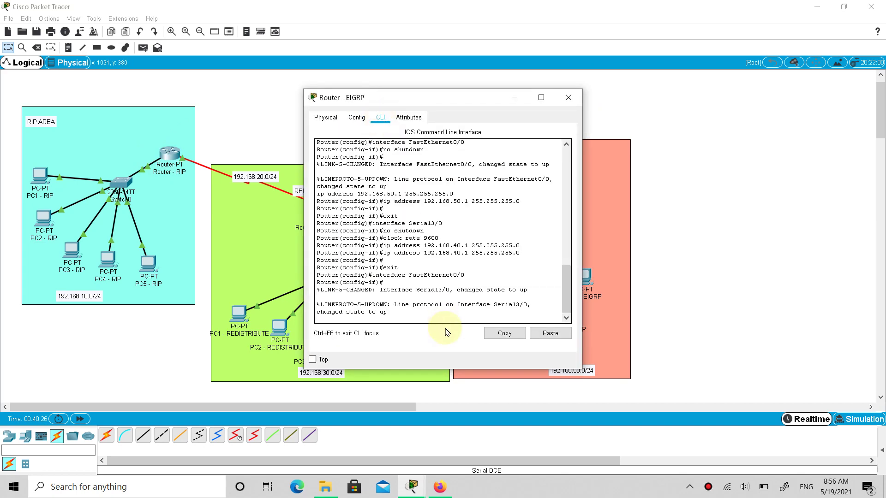
left_click(442, 313)
key("Return")
key("Return")
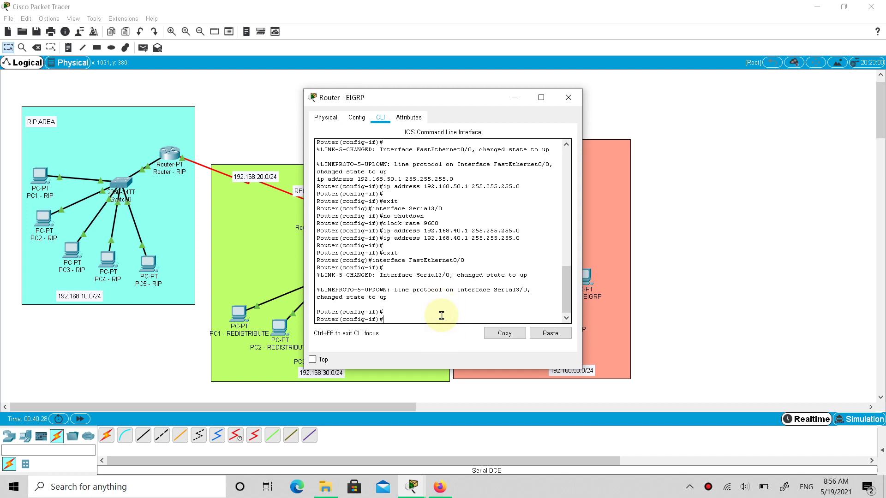
type("exit")
key("Return")
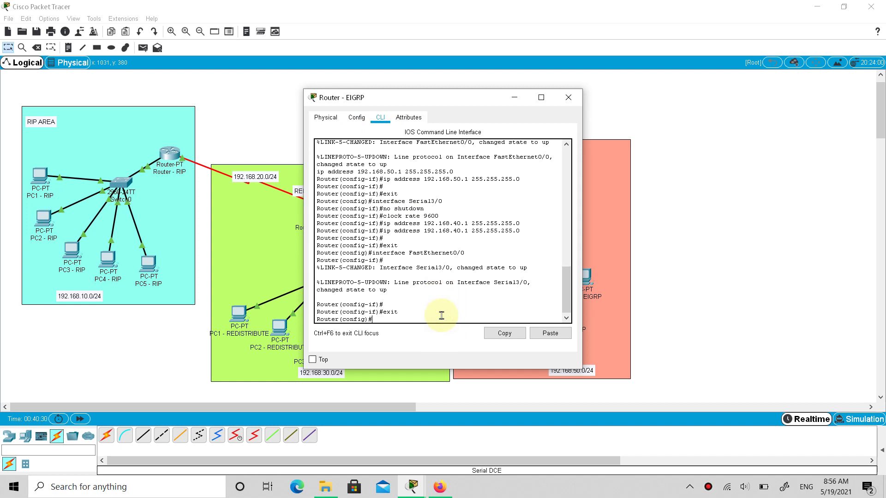
left_click_drag(455, 96, 313, 100)
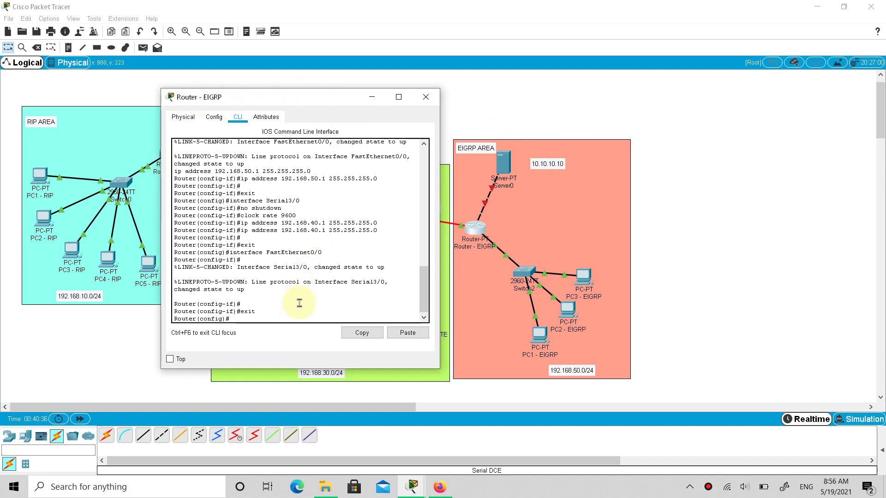
type("router eigrp 10")
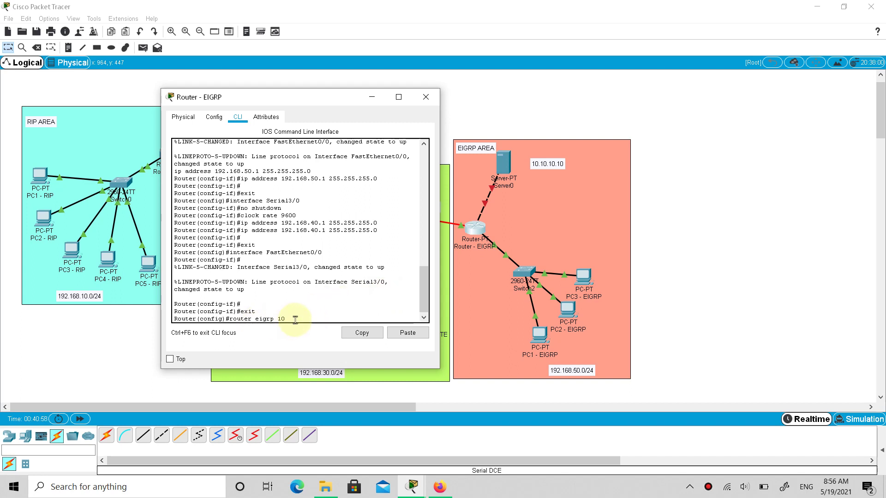
left_click(345, 100)
left_click_drag(345, 100, 336, 73)
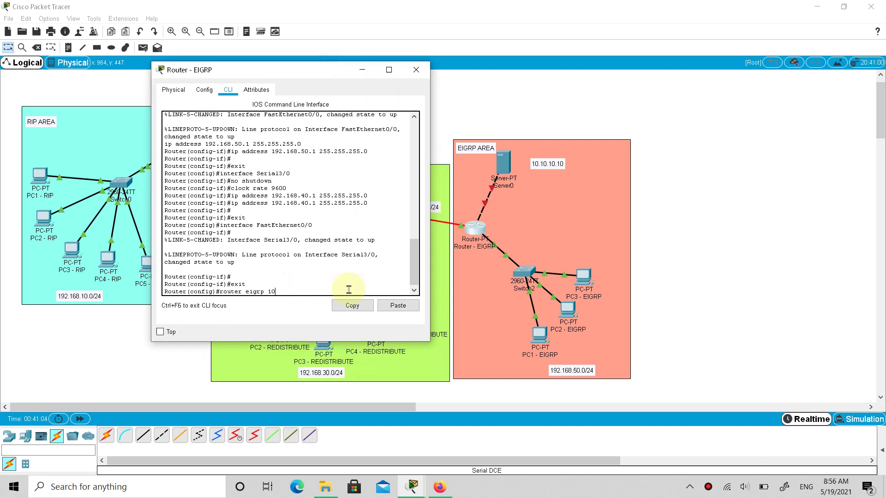
key("Return")
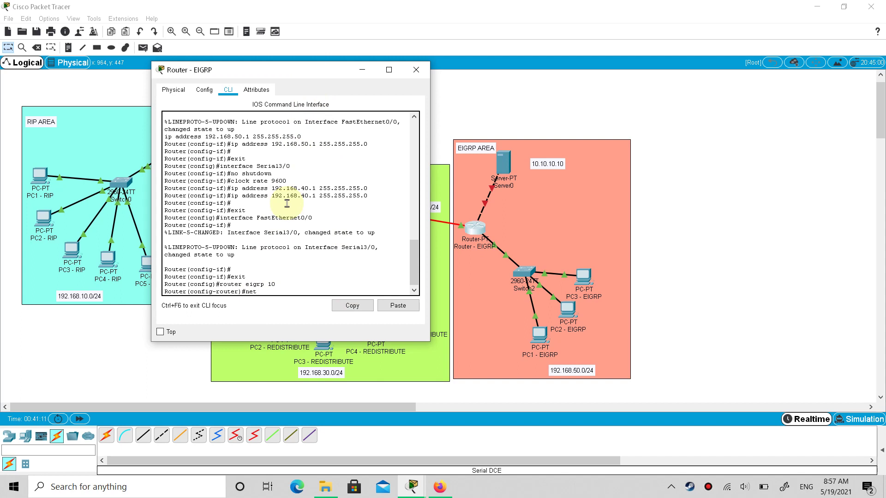
Advertise networks 192.168.50.0 and 192.168.40.0 in EIGRP 10 on Router - EIGRP, then close the device.
type("work 192.168.50.0")
key("Return")
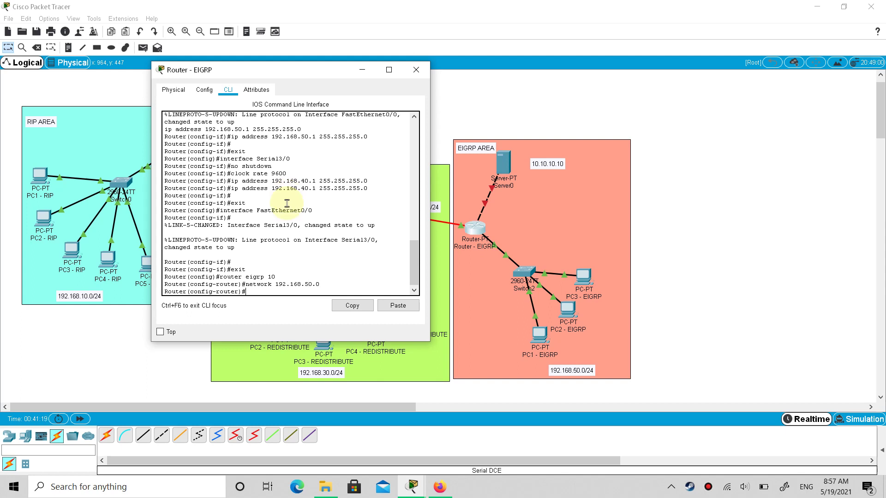
left_click_drag(294, 74, 634, 105)
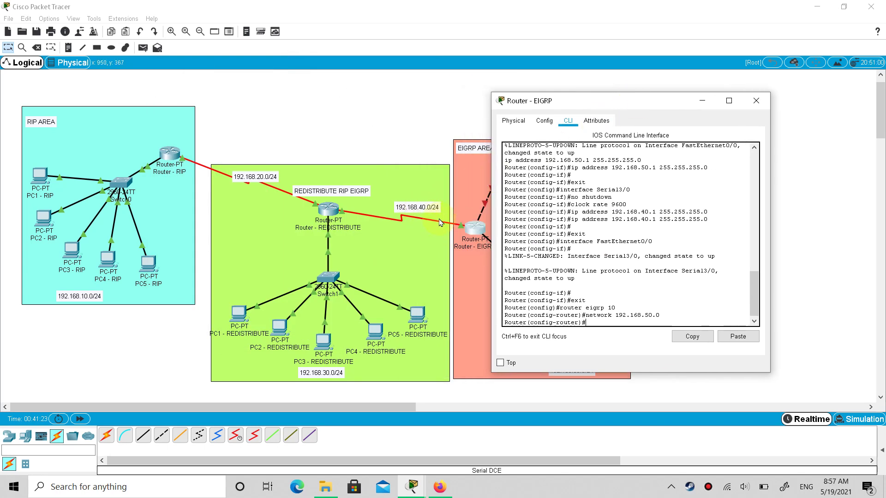
key("Up")
key("Left")
key("Left")
key("Left")
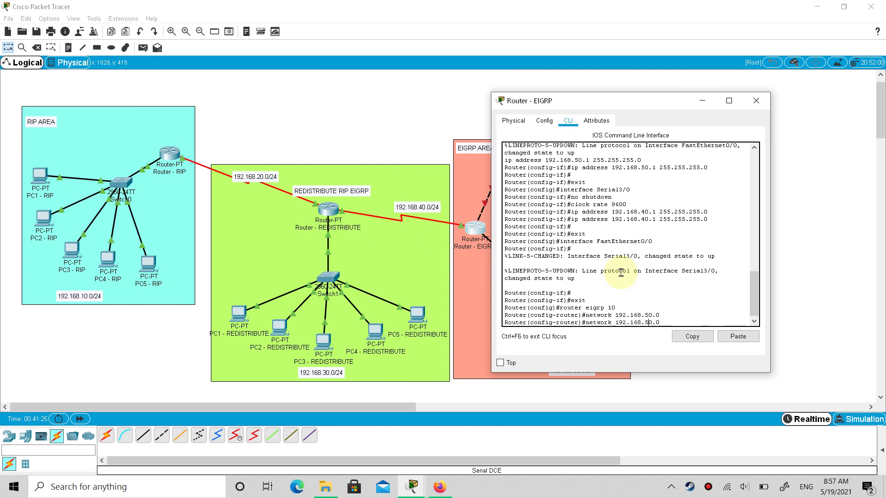
key("BackSpace")
type("4")
key("Return")
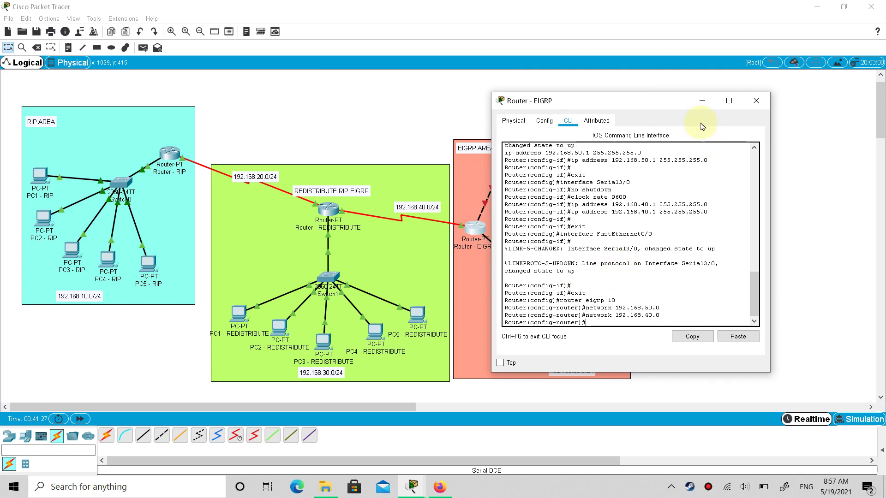
left_click_drag(639, 101, 268, 122)
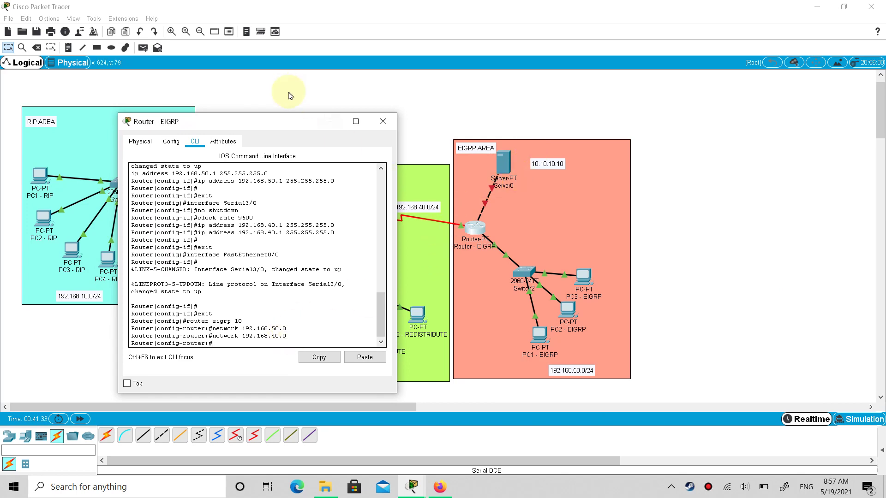
left_click_drag(283, 123, 348, 290)
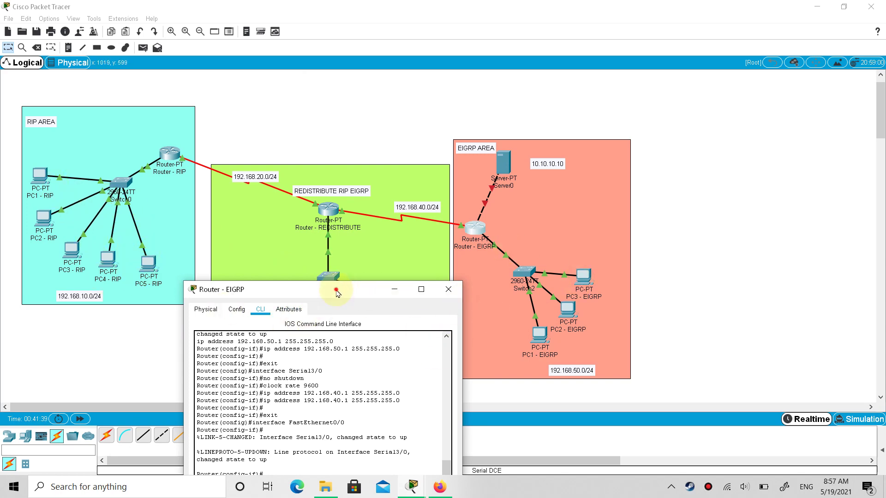
left_click_drag(336, 292, 337, 144)
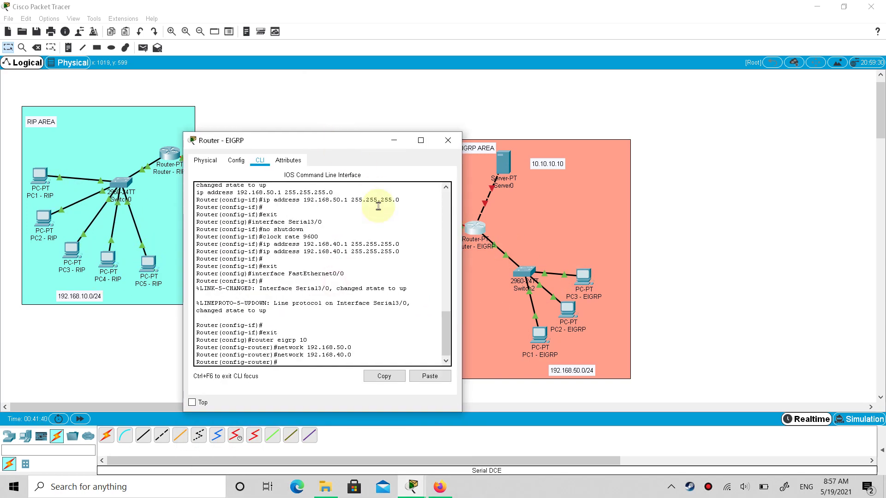
left_click(449, 141)
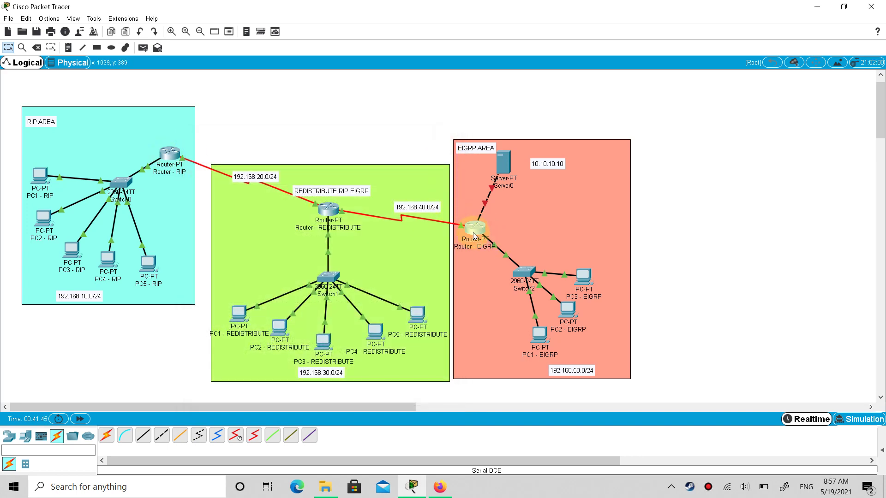
In the command line of Router - REDISTRIBUTE, exit interface configuration and start RIP with router rip.
mouse_move(478, 236)
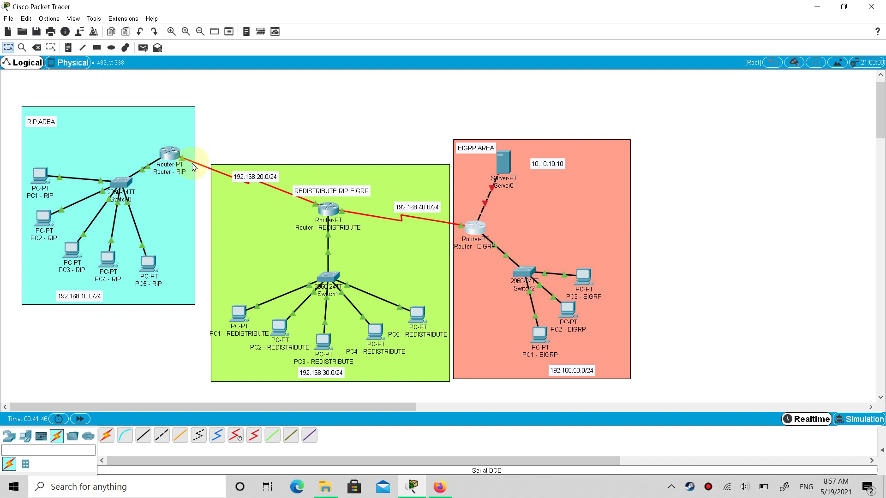
mouse_move(162, 156)
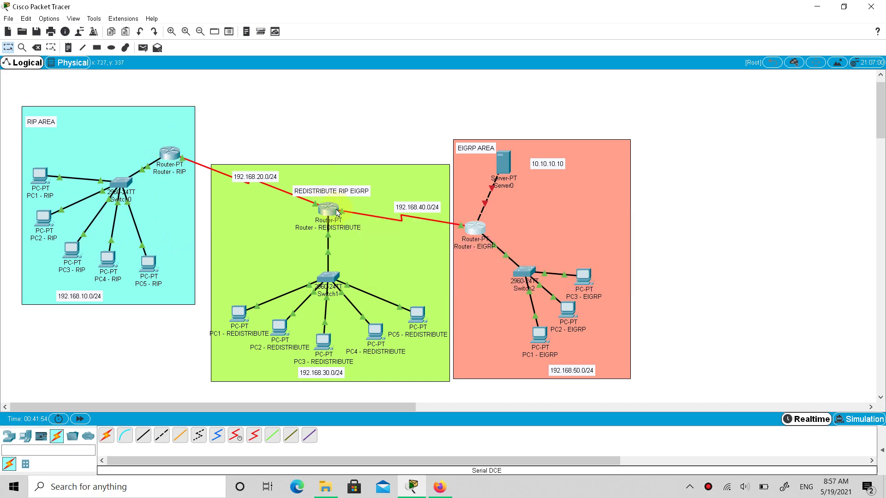
left_click(338, 213)
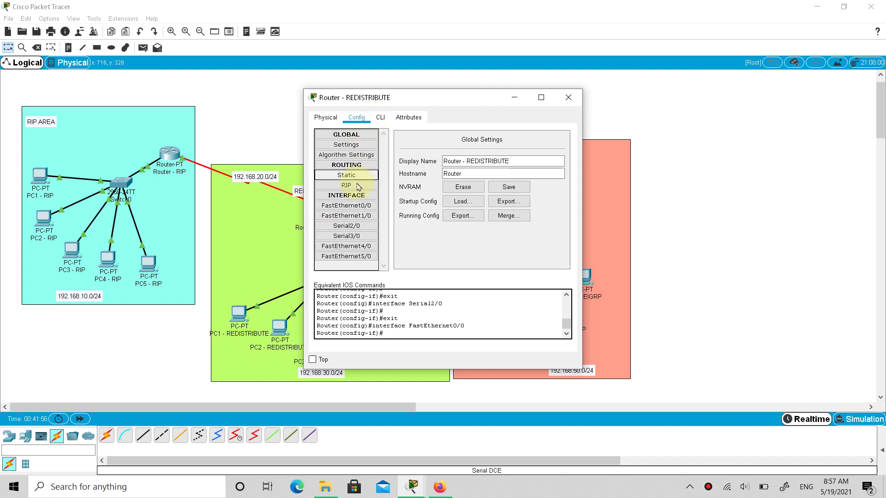
left_click(385, 118)
left_click_drag(441, 96, 586, 95)
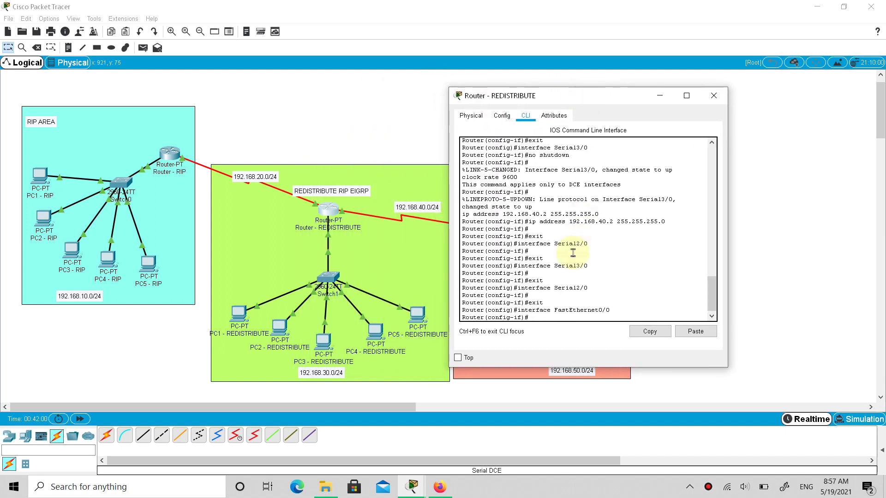
key("Return")
key("Return")
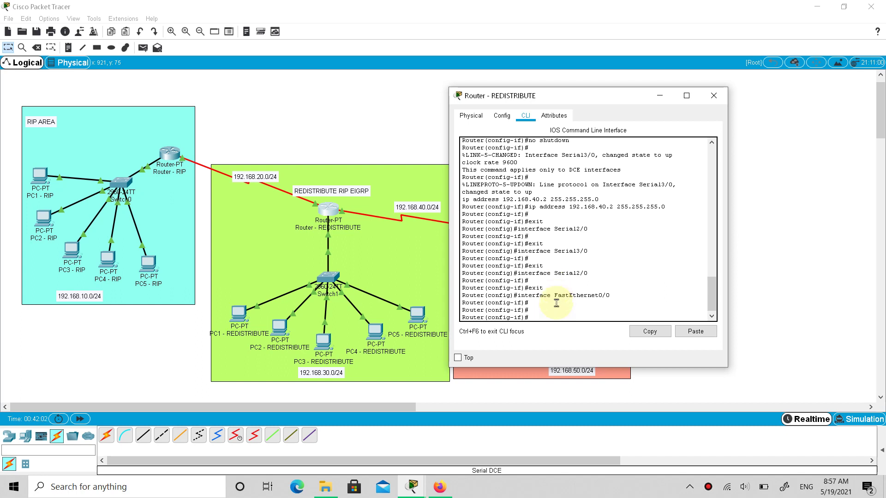
type("exit")
key("Return")
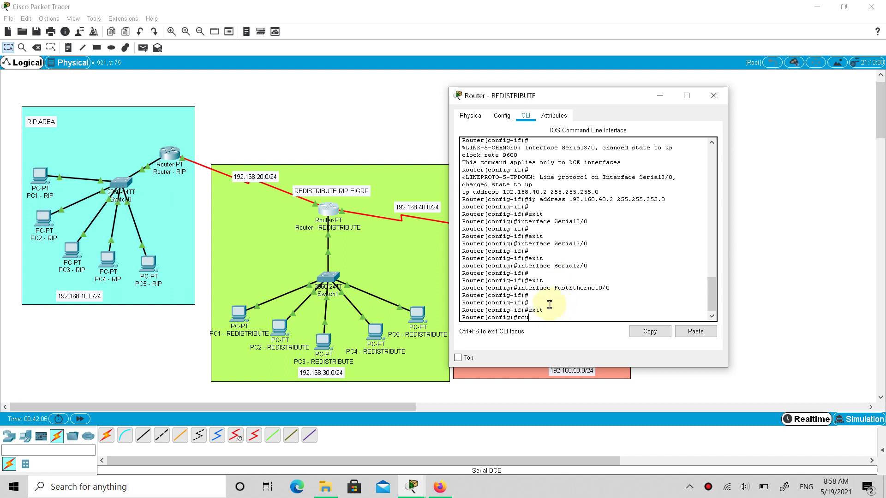
type("router rip")
key("Return")
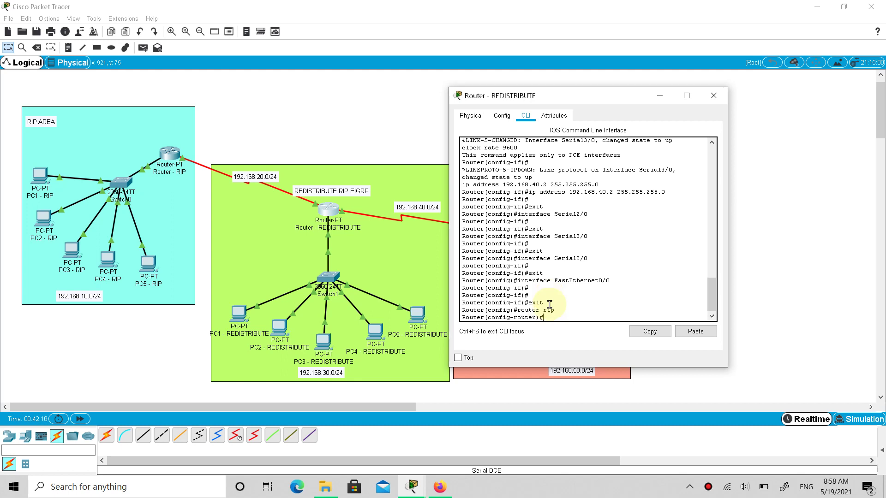
Advertise networks 192.168.30.0 and 192.168.20.0 in RIP on Router - REDISTRIBUTE, then exit router configuration.
left_click(595, 97)
left_click_drag(595, 98, 603, 87)
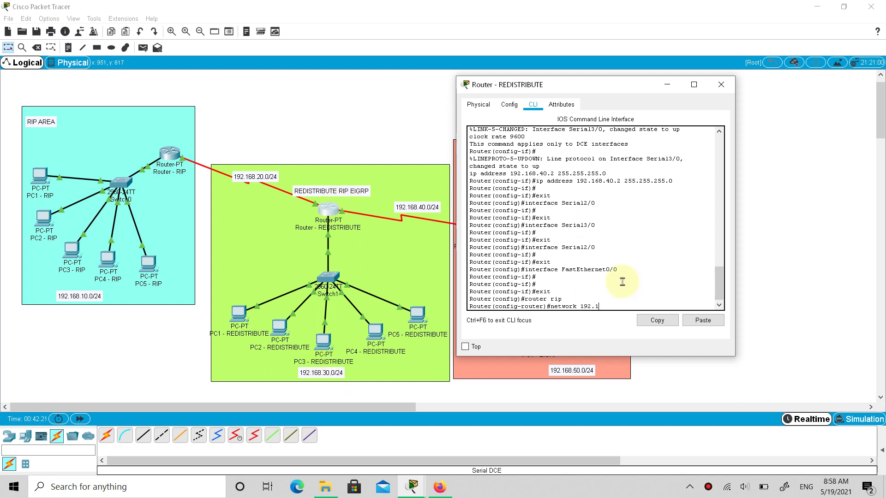
type("68.30.0")
key("Return")
key("Up")
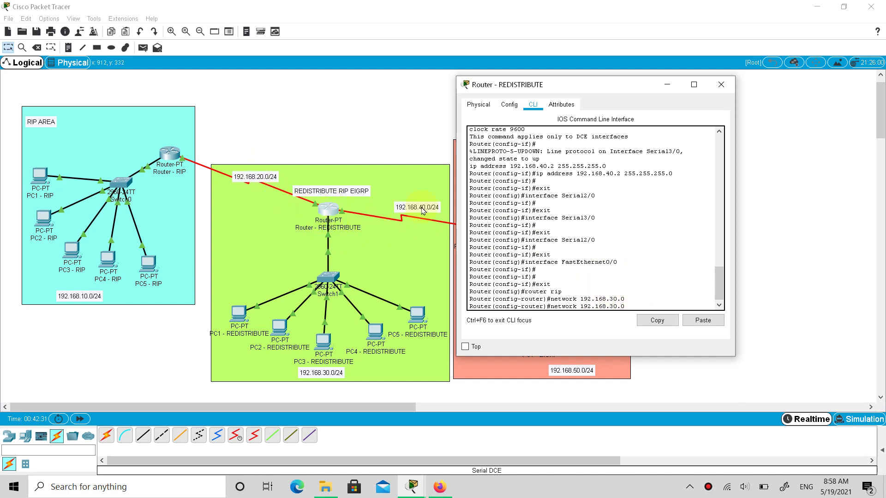
key("BackSpace")
type("2")
key("Return")
type("exit")
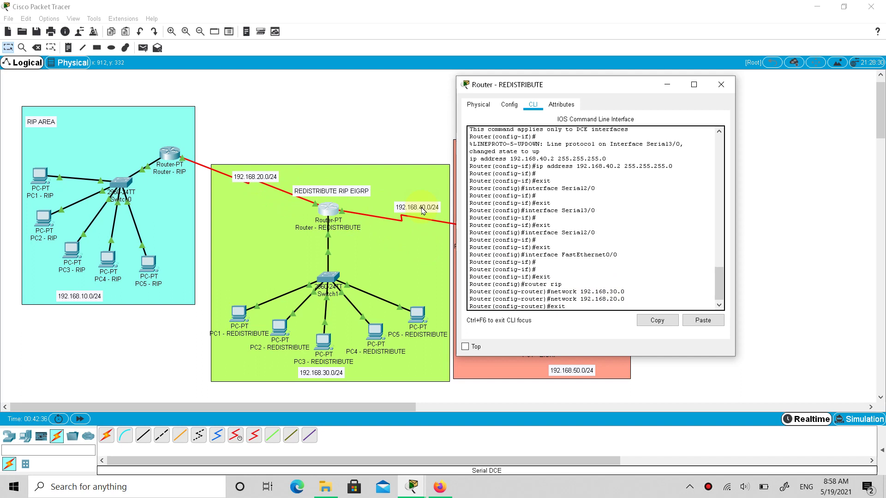
key("Return")
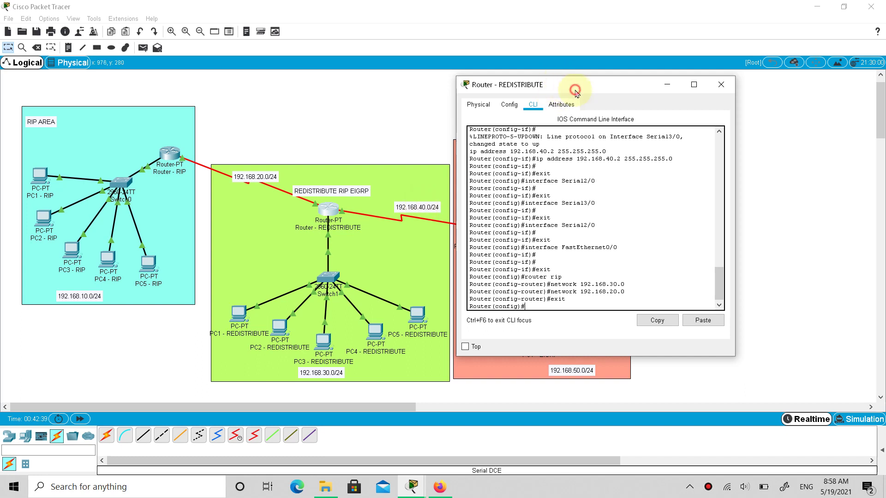
Start EIGRP on Router - REDISTRIBUTE with router eigrp 10 and advertise network 192.168.30.0.
left_click_drag(577, 93, 606, 98)
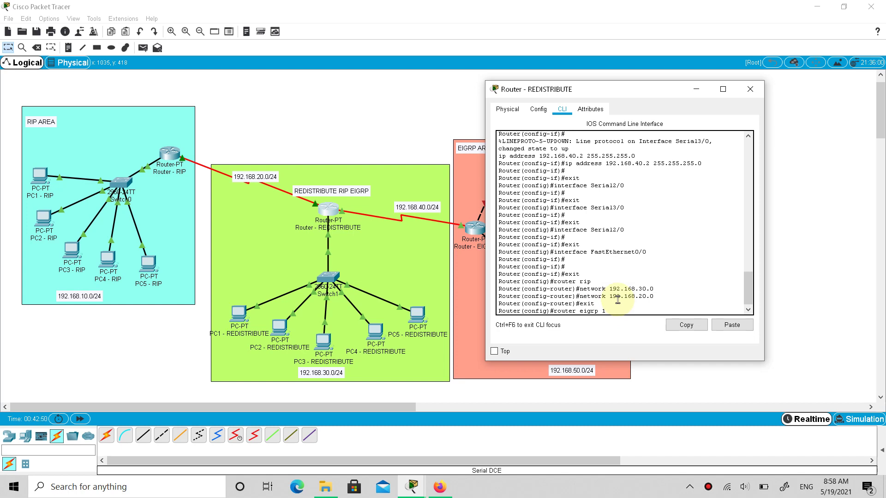
type("10")
key("Return")
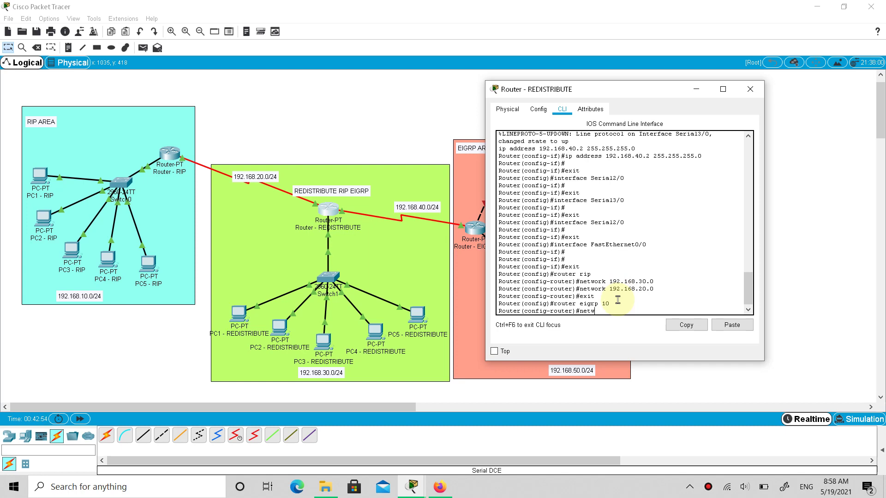
key("Up")
key("Up")
key("Up")
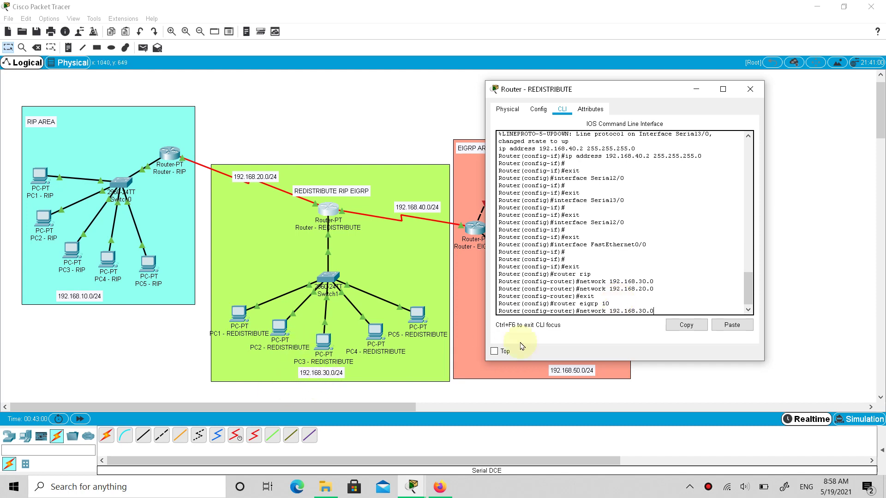
key("Return")
Advertise network 192.168.40.0 in EIGRP 10 on Router - REDISTRIBUTE, then exit router configuration.
key("Up")
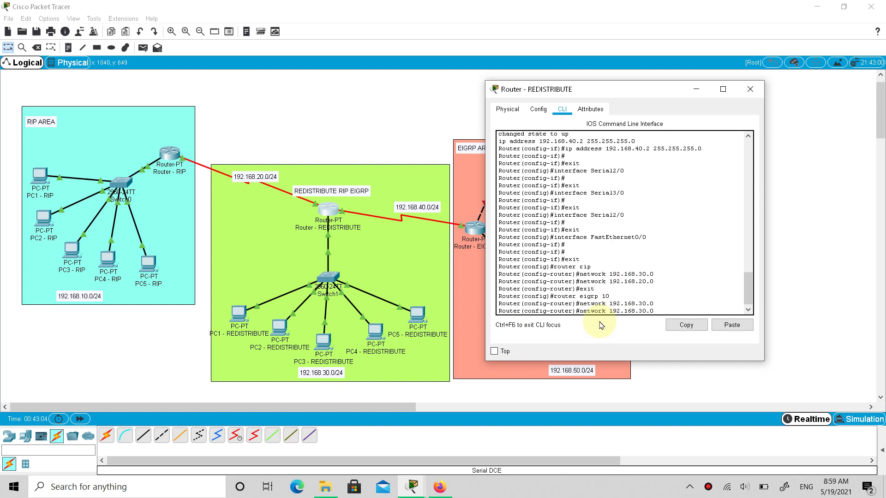
key("BackSpace")
key("BackSpace")
key("BackSpace")
key("BackSpace")
type("0.0")
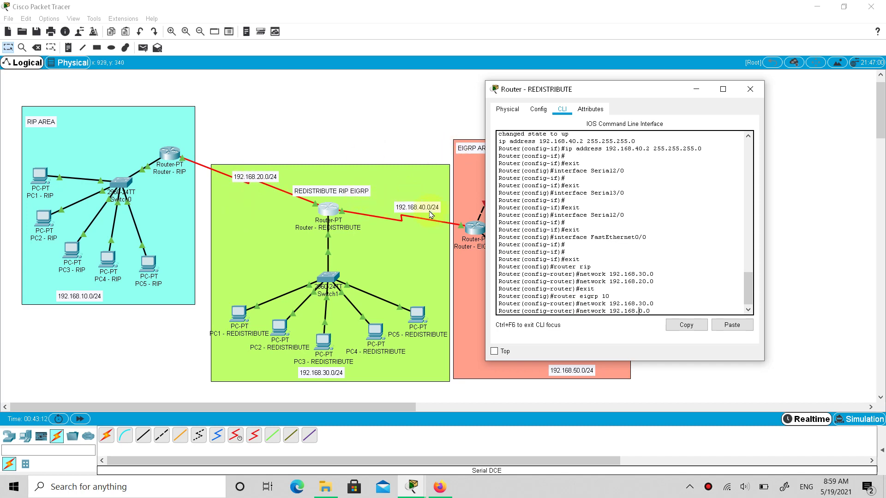
type("4")
key("Return")
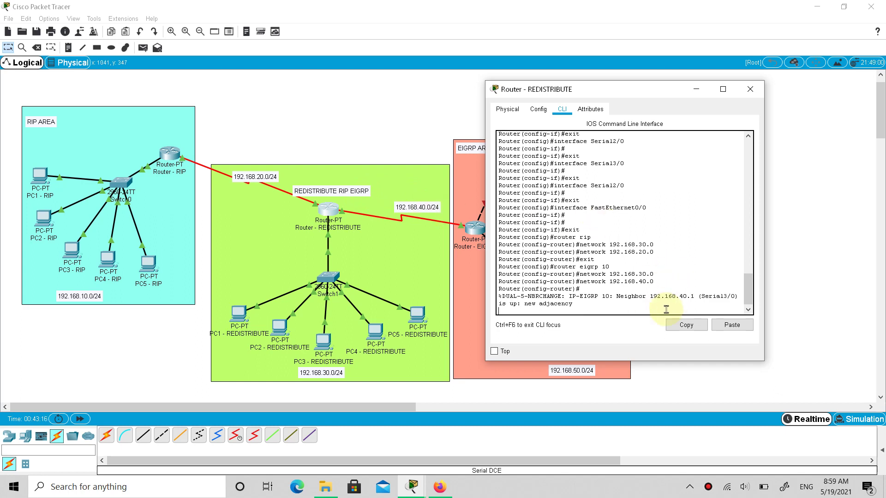
key("Return")
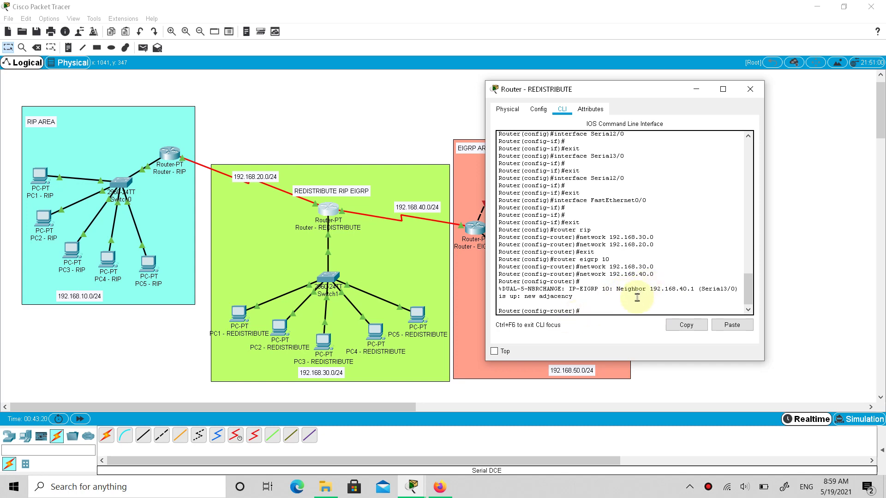
type("exit")
key("Return")
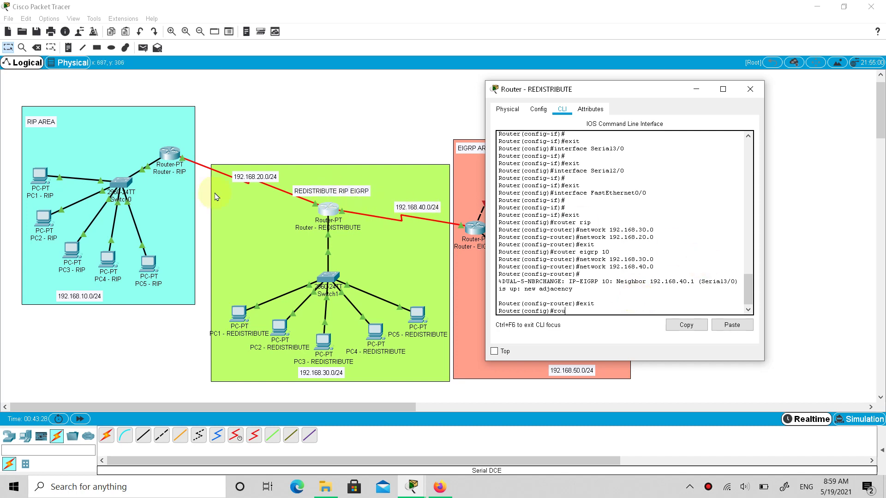
In RIP configuration on Router - REDISTRIBUTE, redistribute EIGRP 10 with metric 1, then exit router configuration.
type("t")
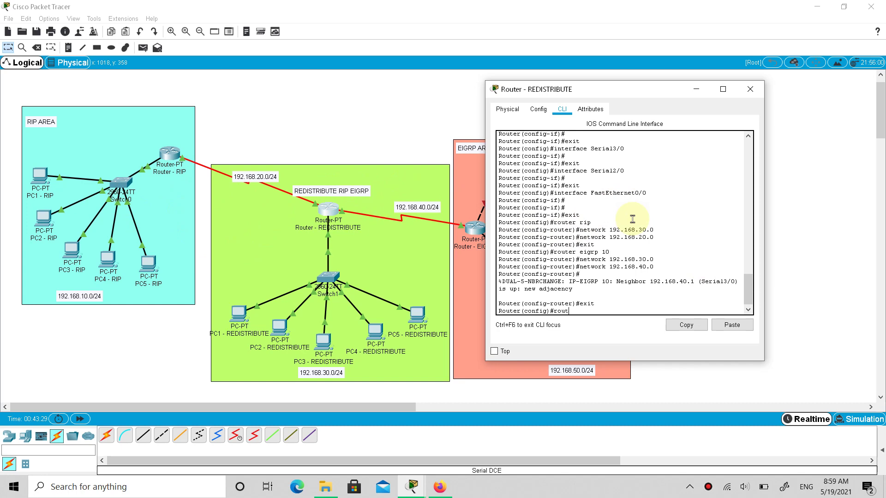
type("er rip")
key("Return")
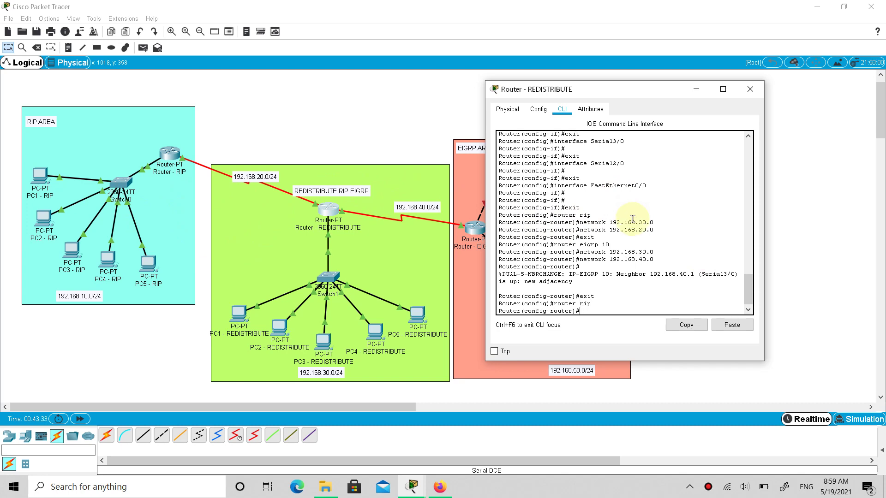
type("redistribute eigrp")
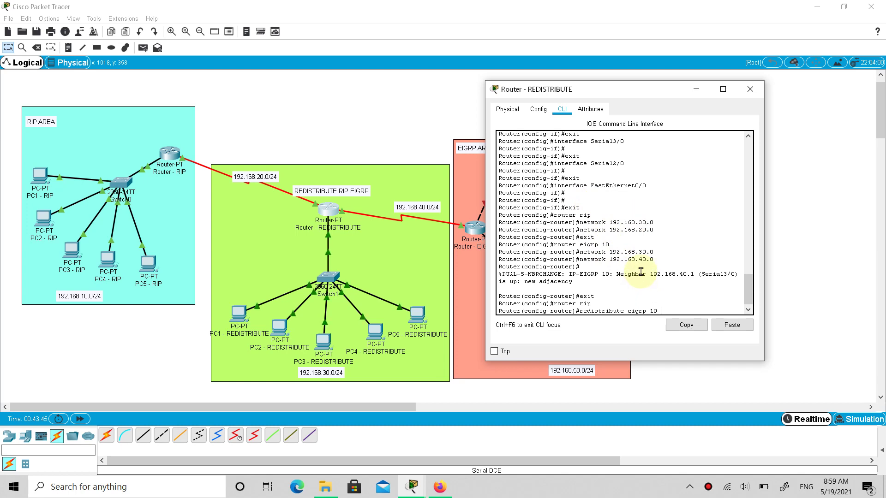
type("10 me")
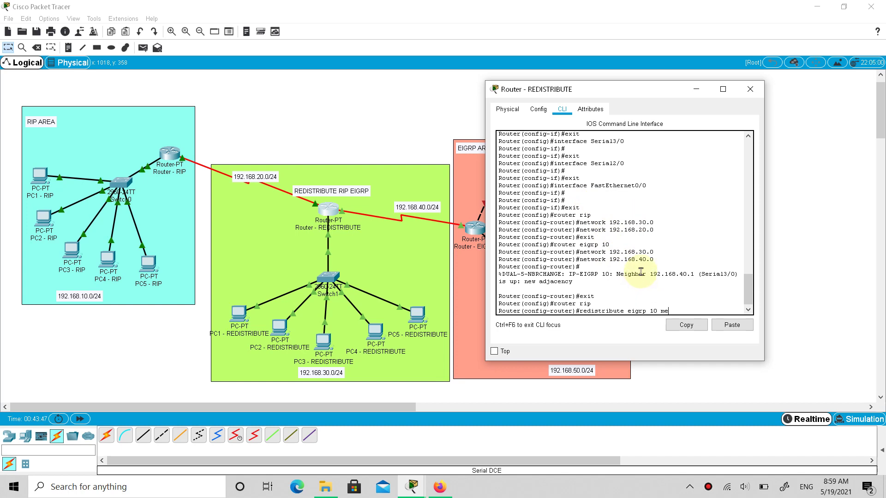
type("tri")
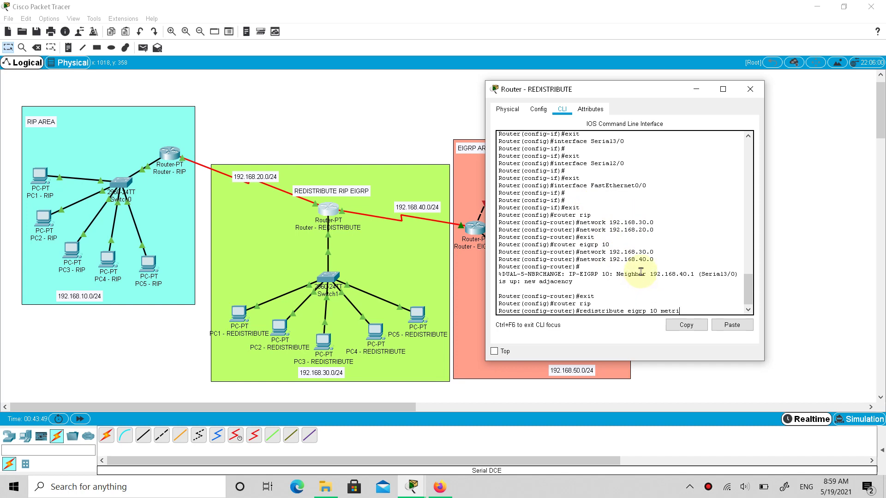
type("c")
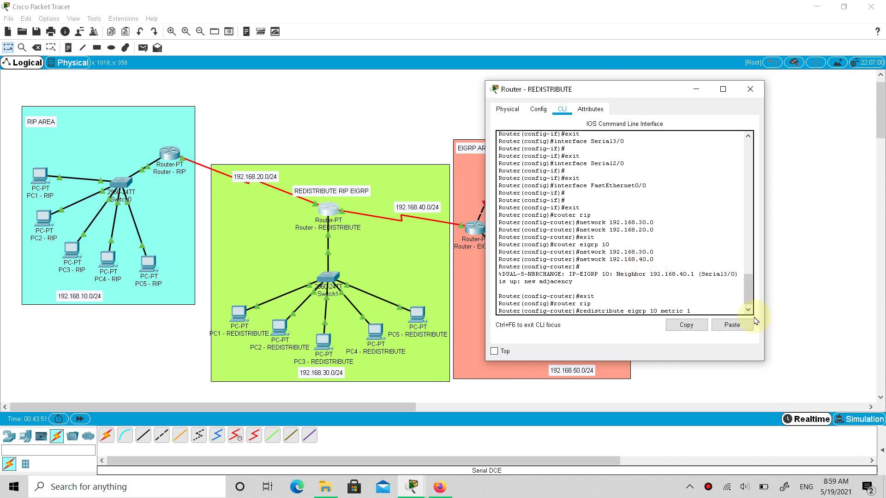
type(" 1")
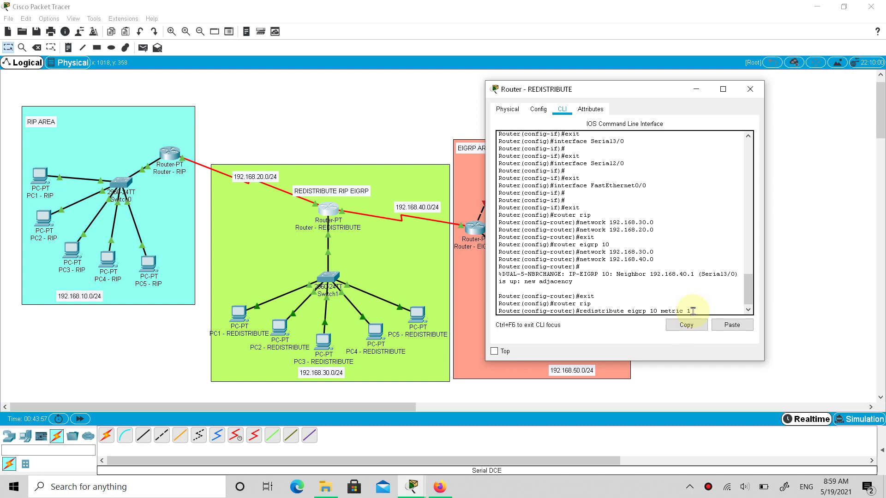
key("Return")
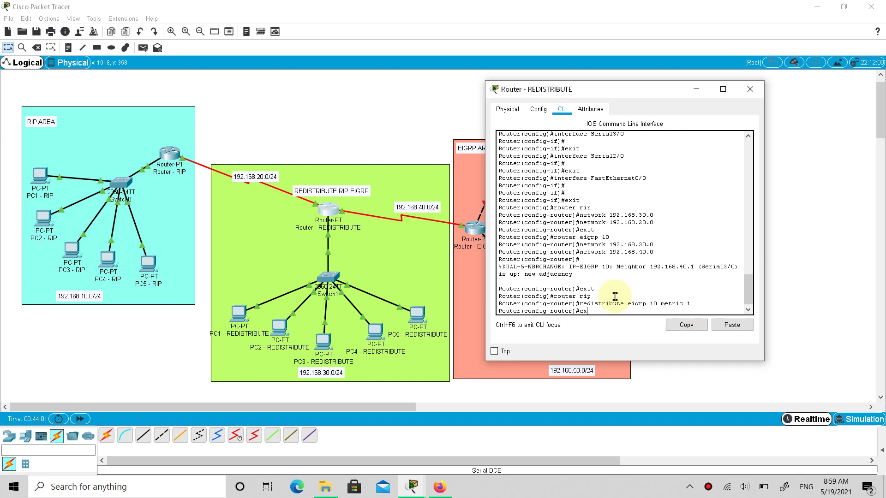
type("exit")
key("Return")
type("rou")
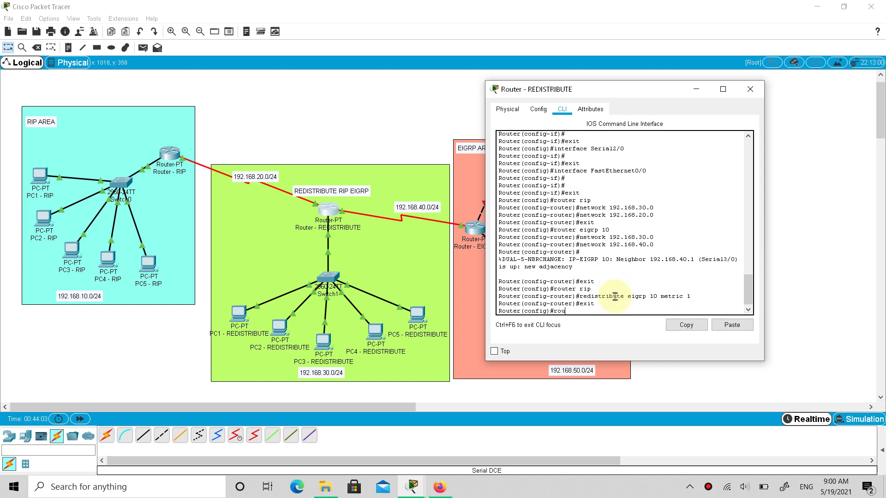
type("ter eigrp")
key("Return")
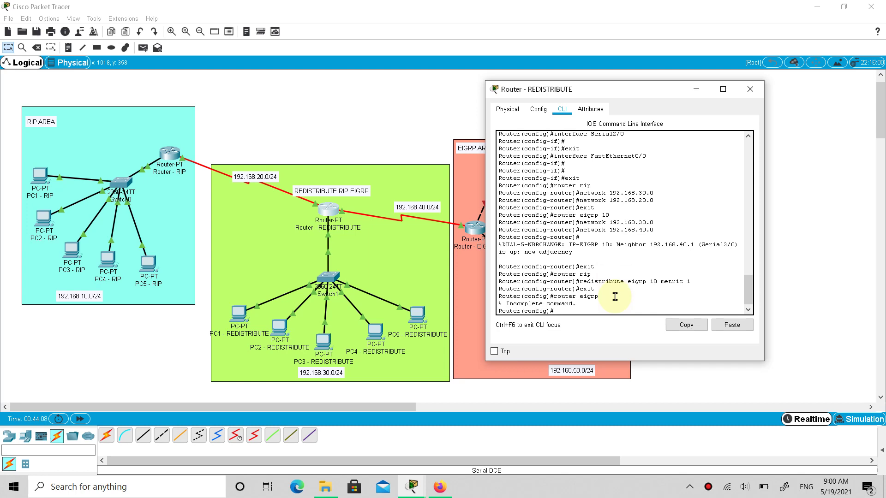
key("Return")
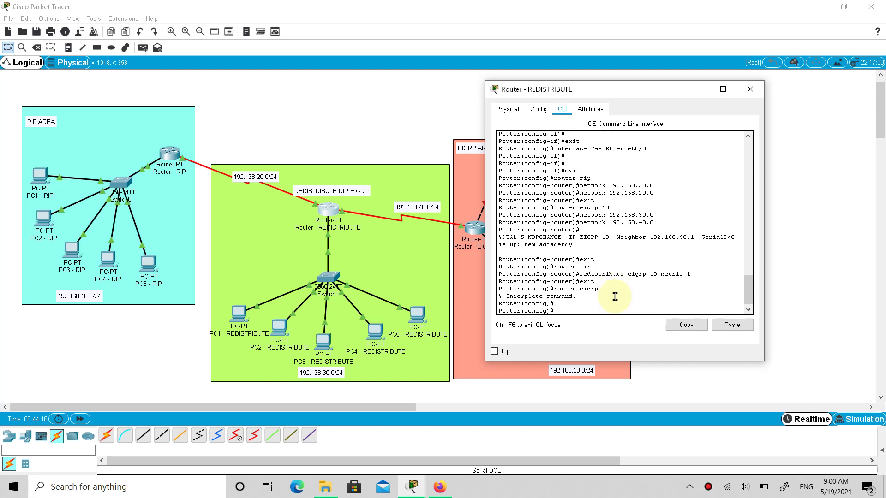
Enter EIGRP 10 configuration on Router - REDISTRIBUTE and redistribute RIP with metric 1 1 1 1 1.
type("router eigrp 10")
key("Return")
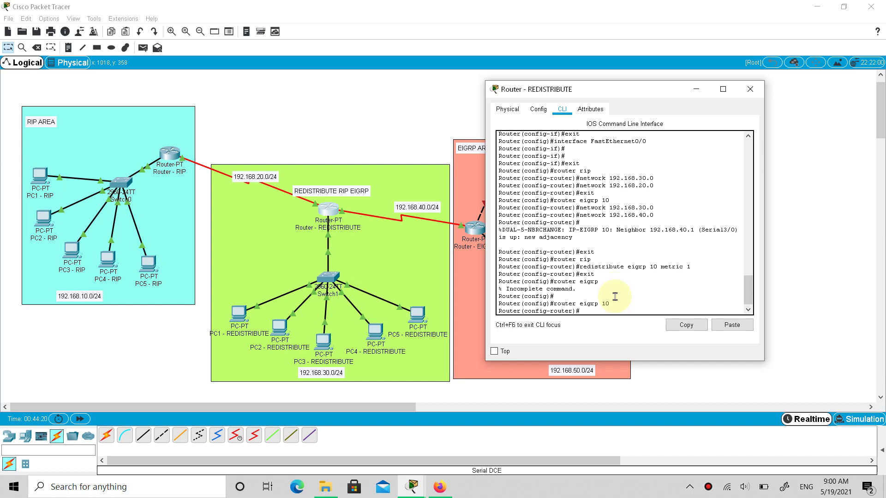
key("Up")
key("Up")
key("Up")
key("Up")
key("BackSpace")
key("BackSpace")
key("BackSpace")
key("BackSpace")
key("BackSpace")
key("BackSpace")
key("BackSpace")
key("BackSpace")
key("BackSpace")
key("BackSpace")
key("BackSpace")
key("BackSpace")
key("BackSpace")
key("BackSpace")
type("metric")
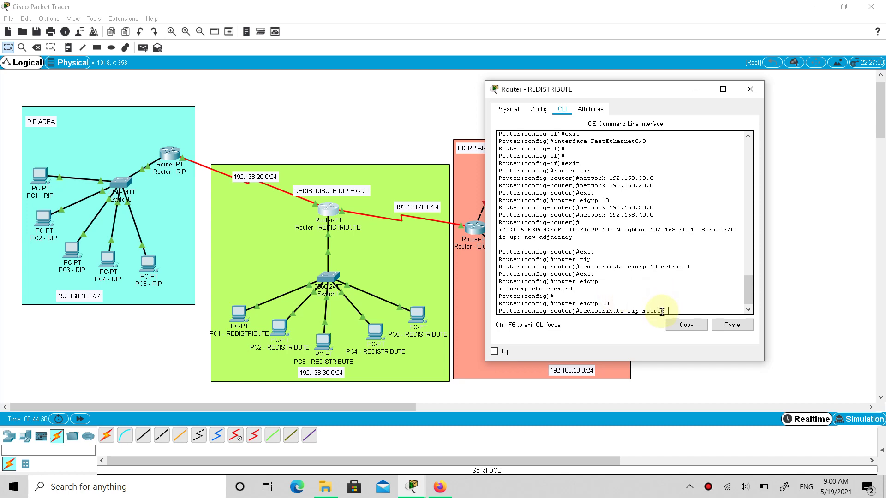
type(" 1 1 1 1 1")
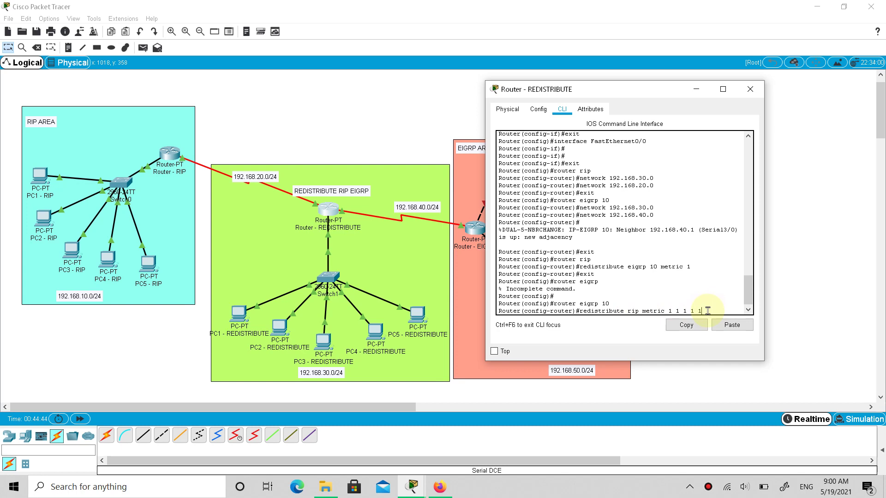
key("Return")
Exit EIGRP router configuration and close the Router - REDISTRIBUTE window.
type("er(config-router)#e")
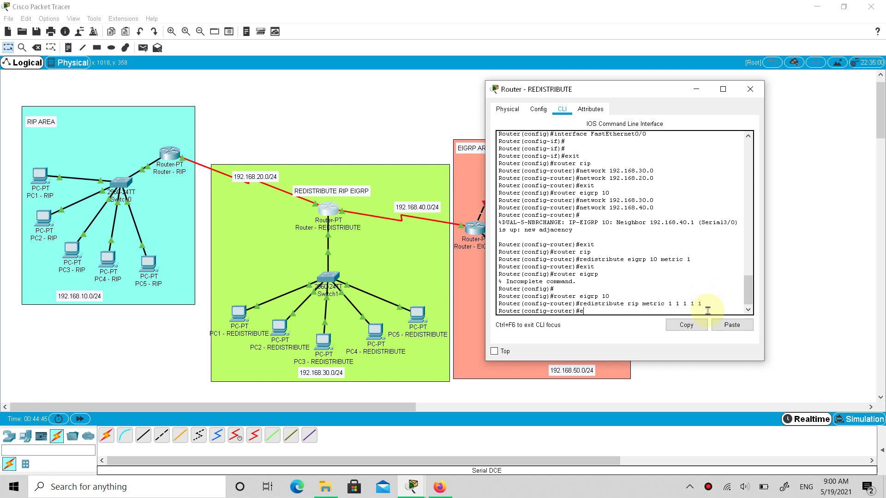
type("xit")
key("Return")
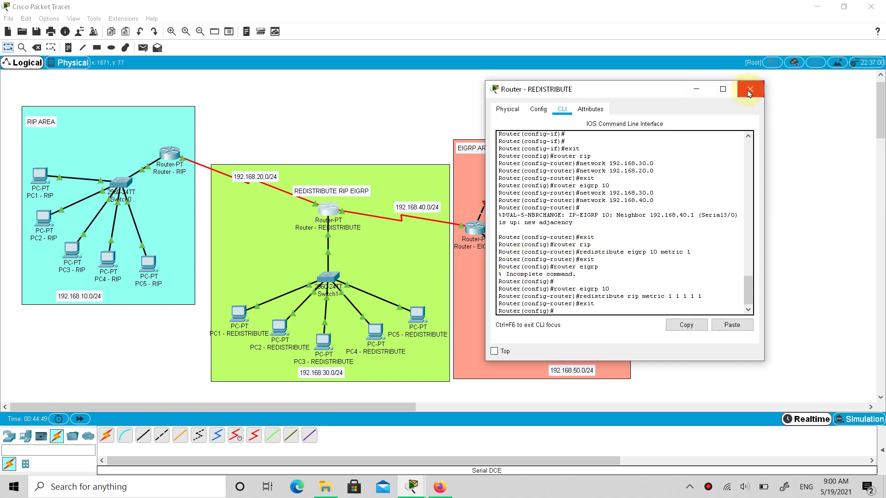
left_click(750, 89)
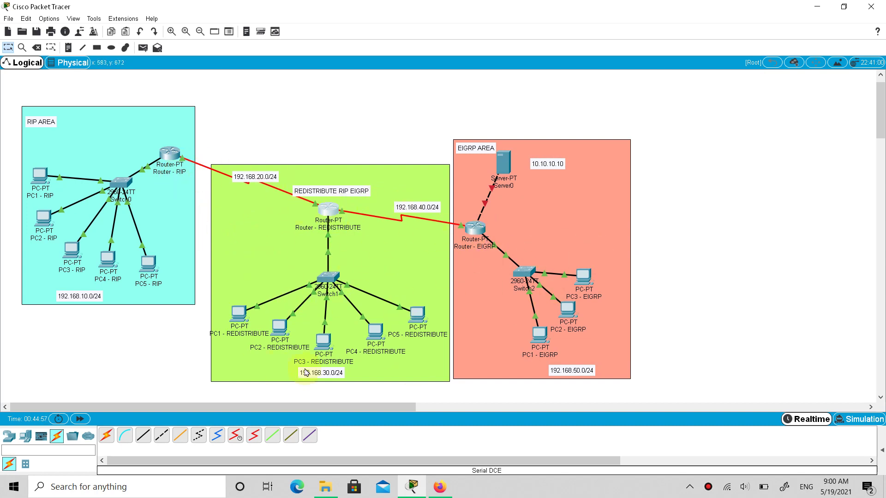
Open the Command Prompt of PC1 - REDISTRIBUTE and ping 192.168.10.2 in the RIP area.
left_click(235, 320)
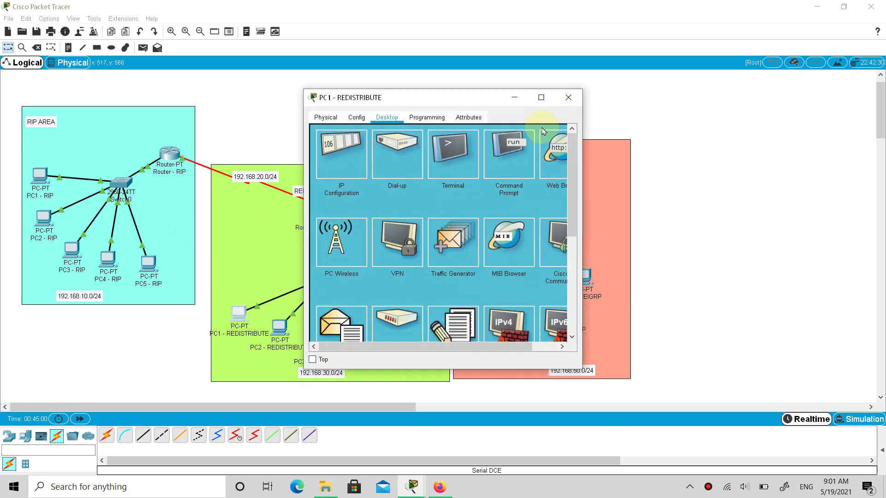
left_click(507, 154)
left_click(430, 203)
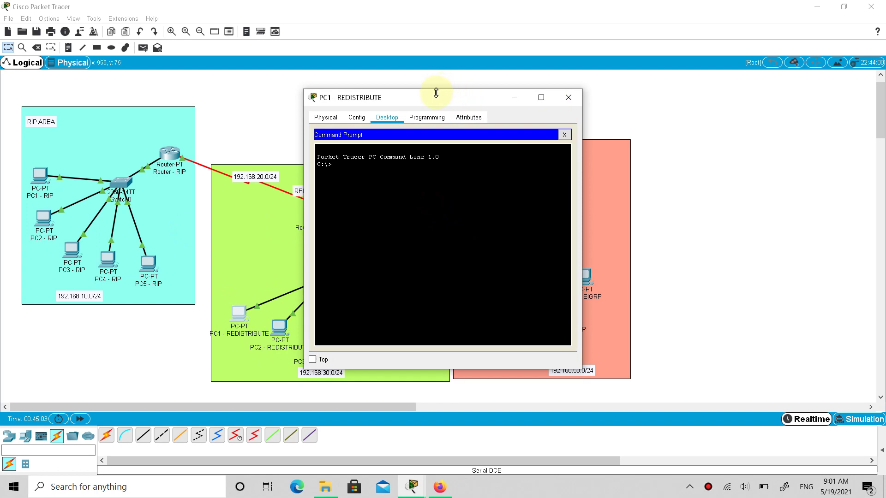
left_click_drag(435, 97, 520, 98)
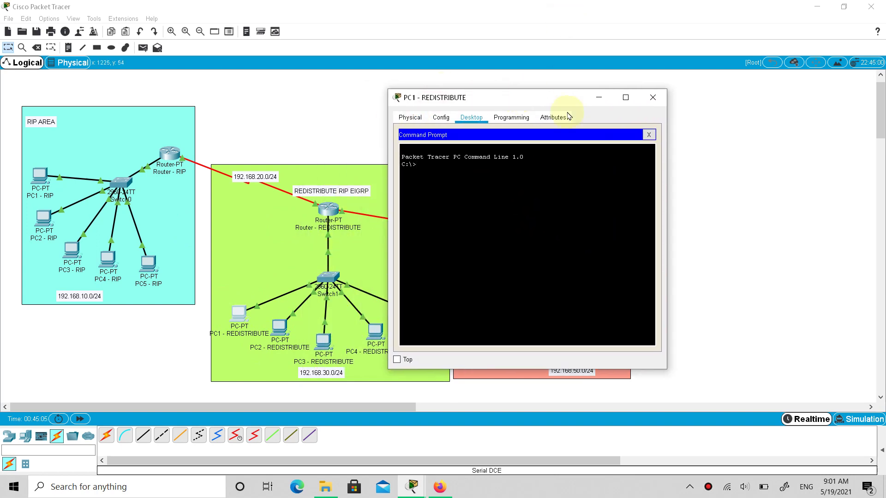
left_click(511, 173)
type("p")
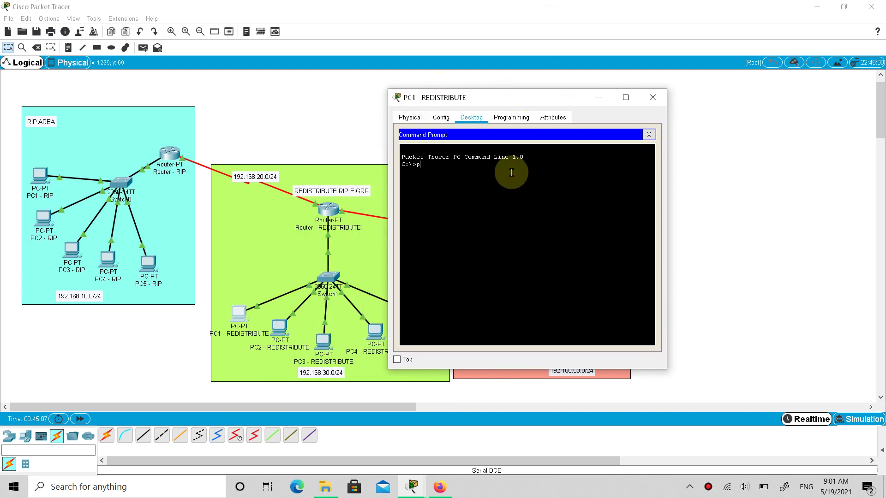
type("ing")
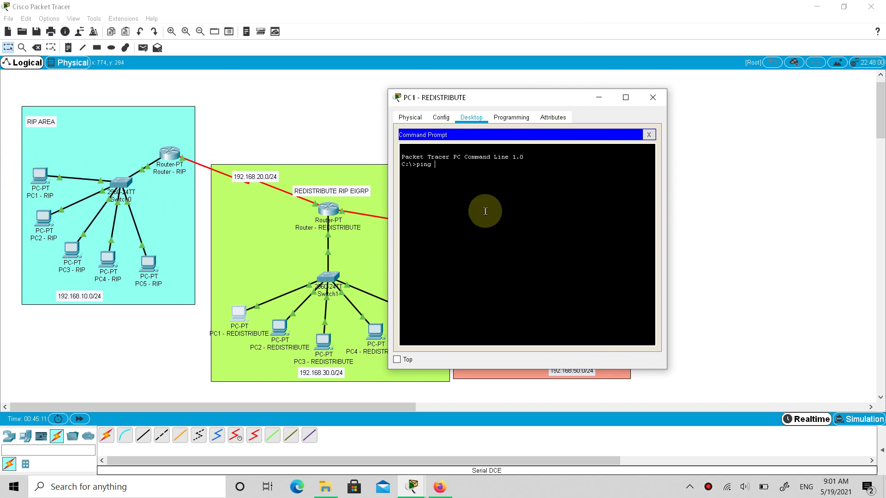
type(" 192.168.")
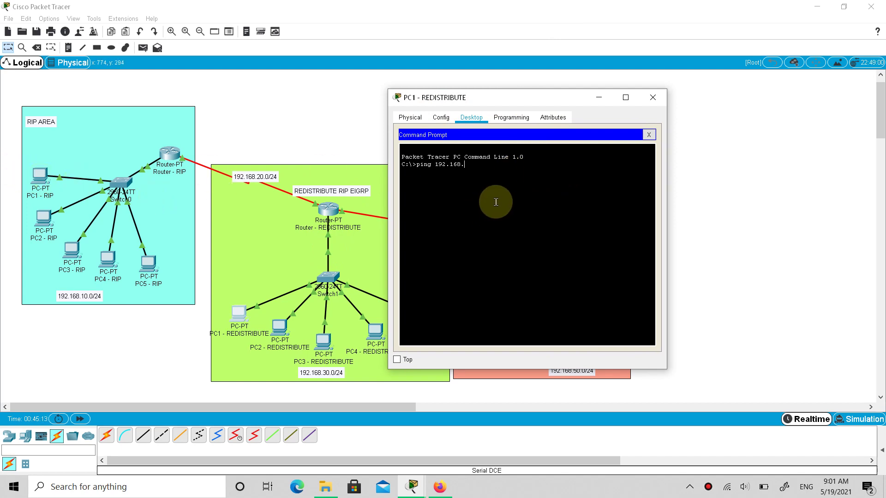
type("10.2")
key("Return")
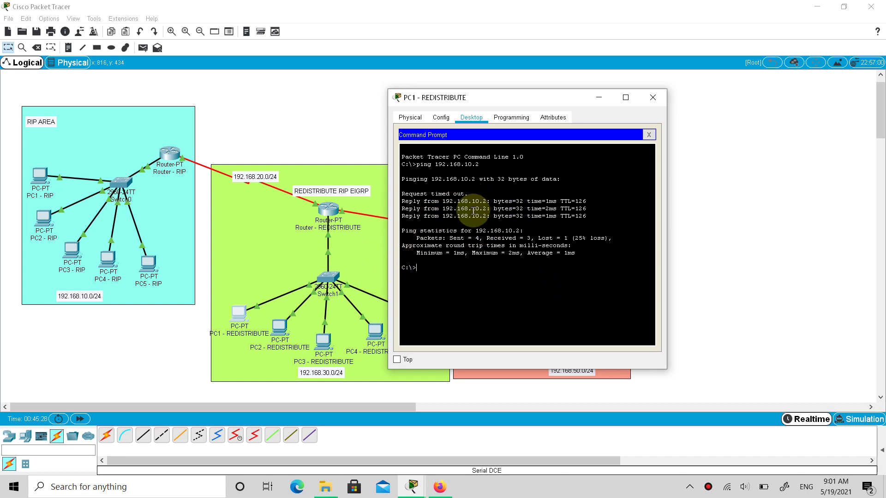
Ping 192.168.50.2 in the EIGRP area from PC1 - REDISTRIBUTE, then close its window.
key("Up")
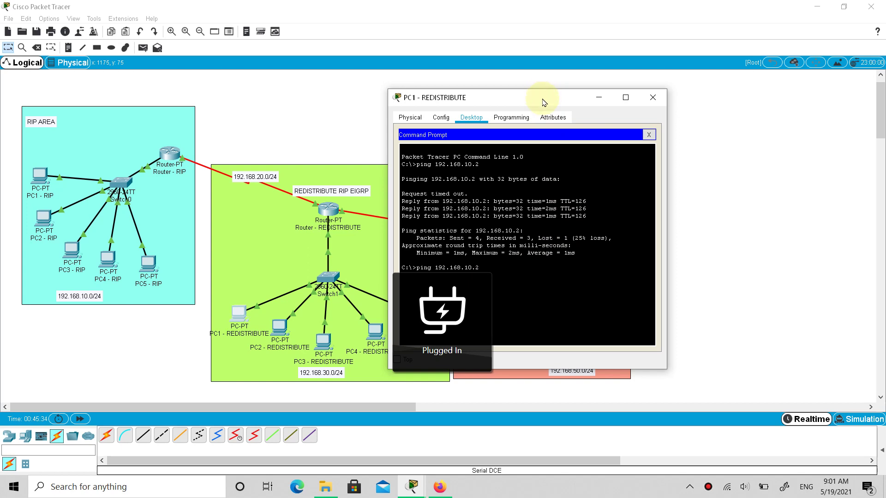
left_click(542, 99)
left_click_drag(506, 102, 310, 108)
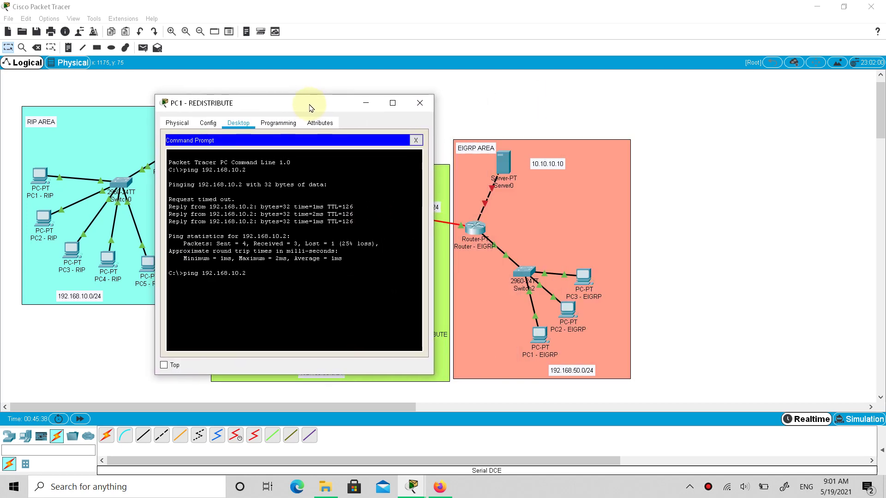
key("BackSpace")
type("5")
key("Return")
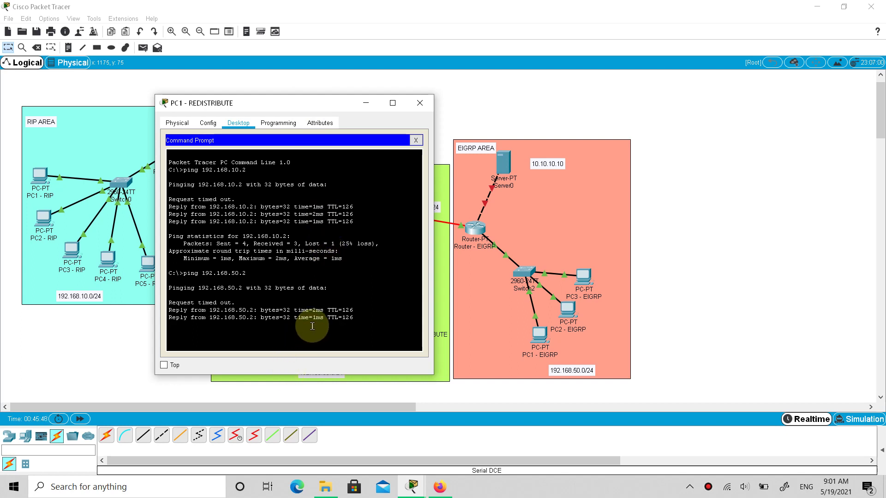
left_click(425, 108)
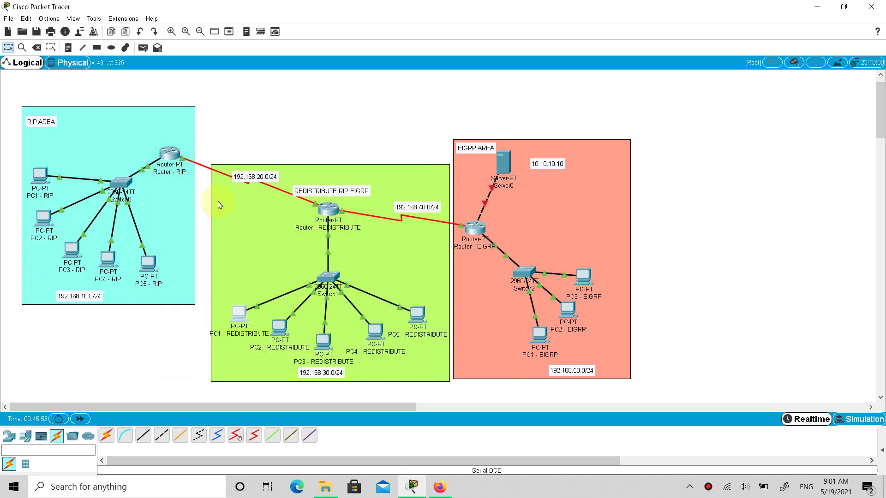
Open the Command Prompt of PC1 - RIP and ping 192.168.50.2 in the EIGRP area.
left_click(37, 169)
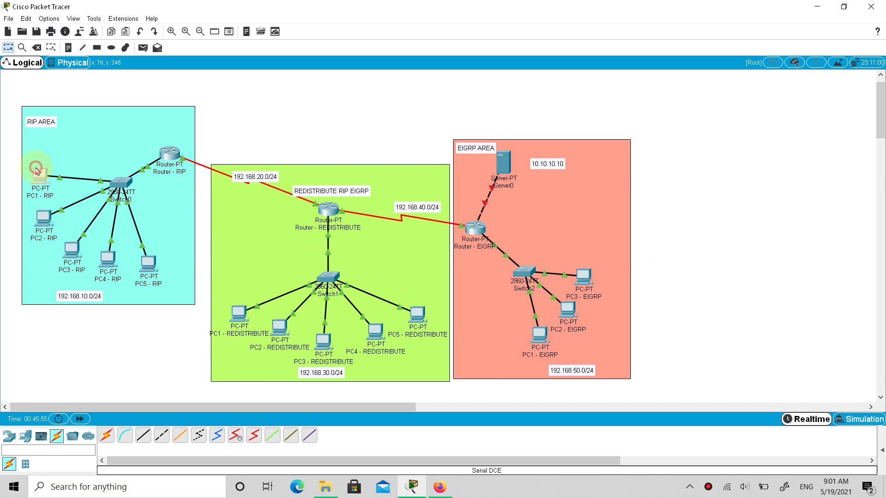
left_click(502, 156)
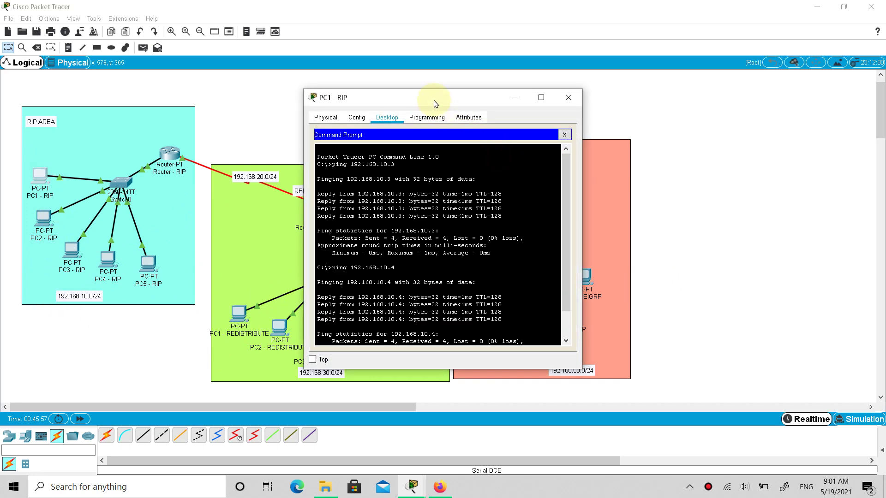
left_click_drag(434, 103, 639, 102)
left_click(695, 330)
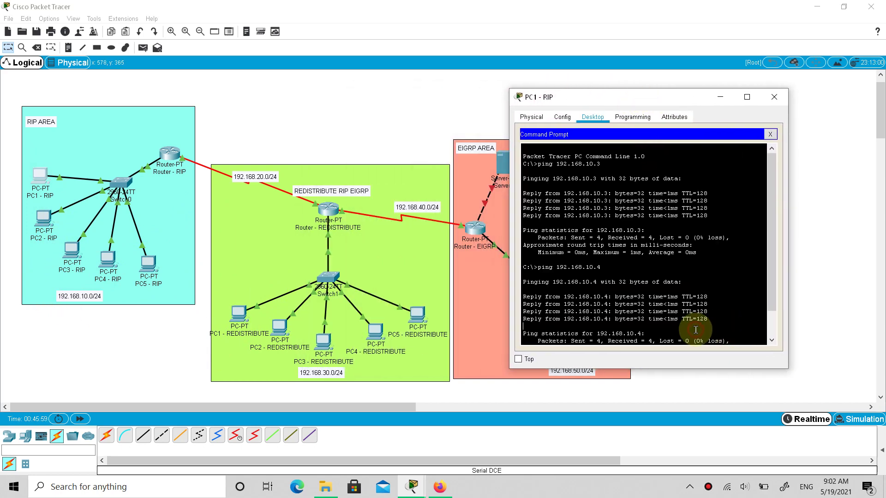
key("Return")
type("ping")
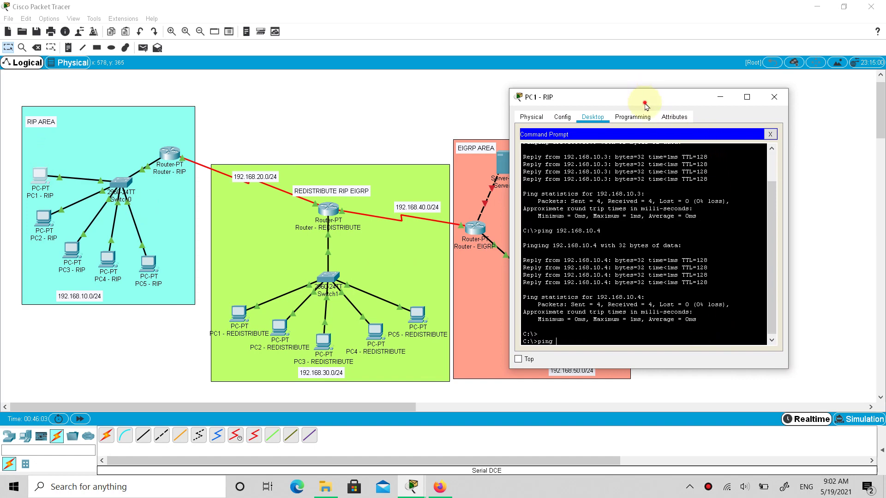
left_click_drag(642, 99, 215, 88)
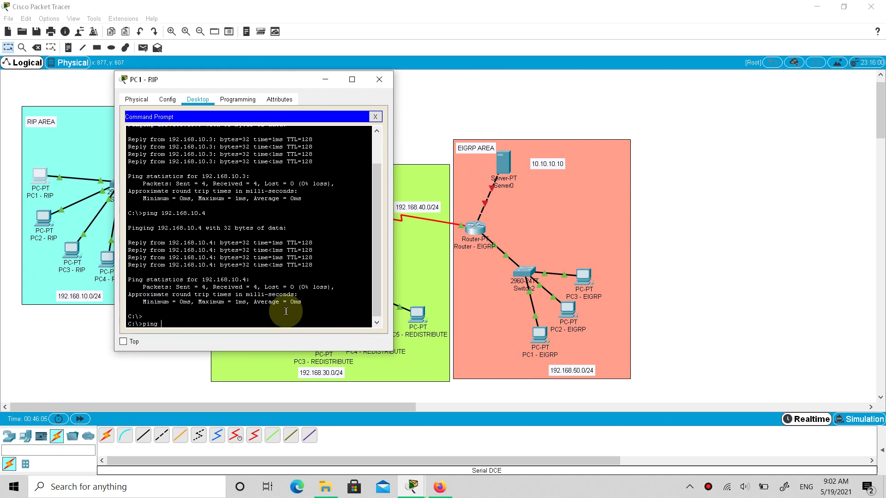
type("g 192.168.50.2")
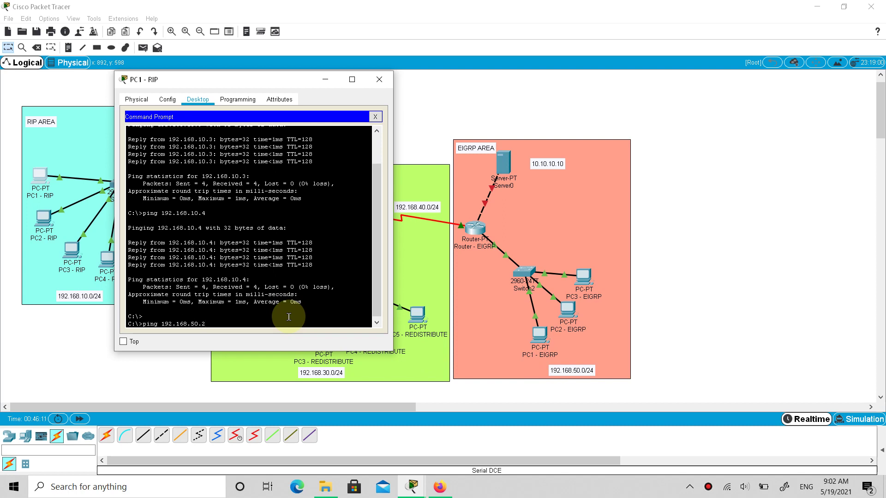
key("Return")
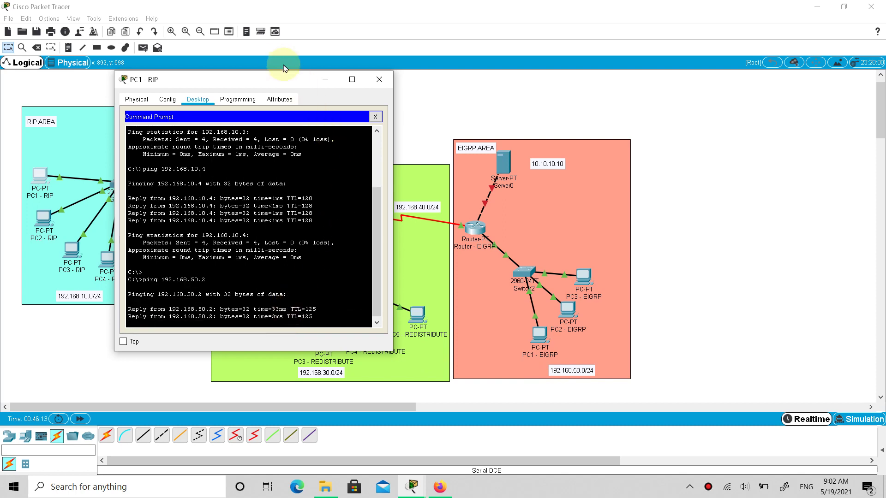
Close the PC1 - RIP window and move the 10.10.10.10 label closer to Server0 in the EIGRP area.
left_click_drag(267, 79, 430, 119)
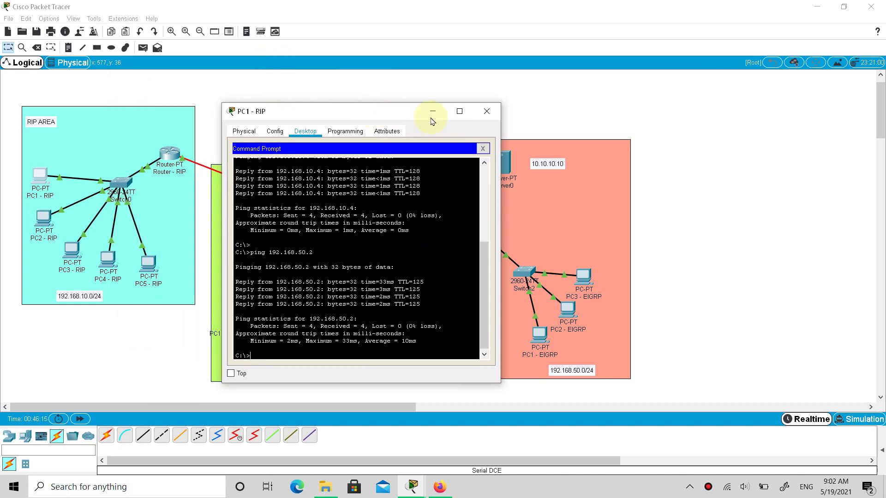
left_click(485, 121)
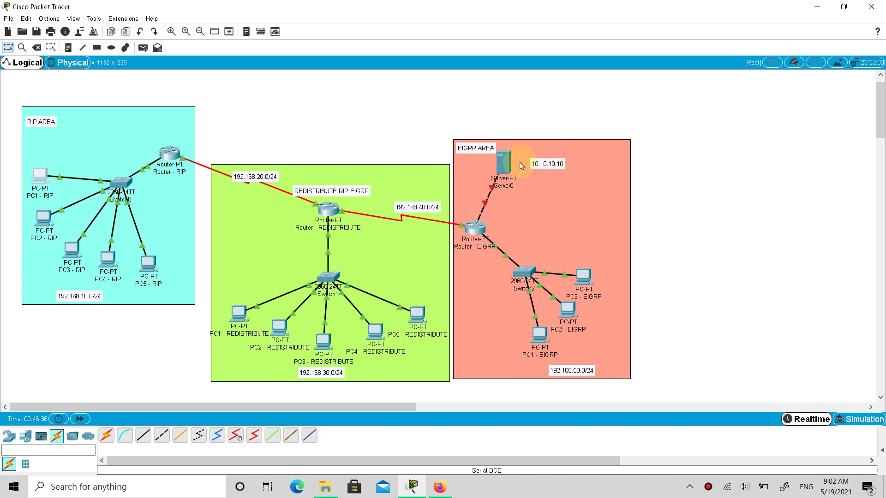
left_click_drag(548, 169, 536, 170)
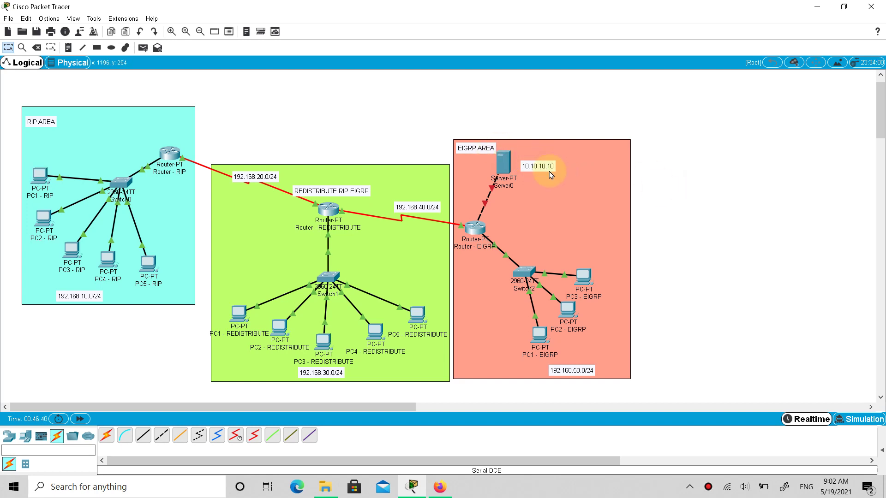
Enable FastEthernet1/0 on Router - EIGRP with IP address 10.10.10.1 and subnet mask 255.0.0.0, then close the router window.
left_click(478, 227)
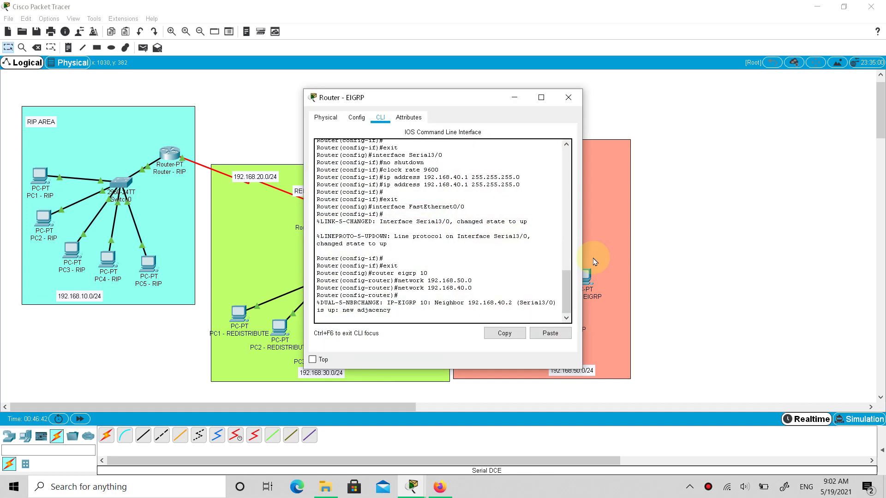
left_click(358, 118)
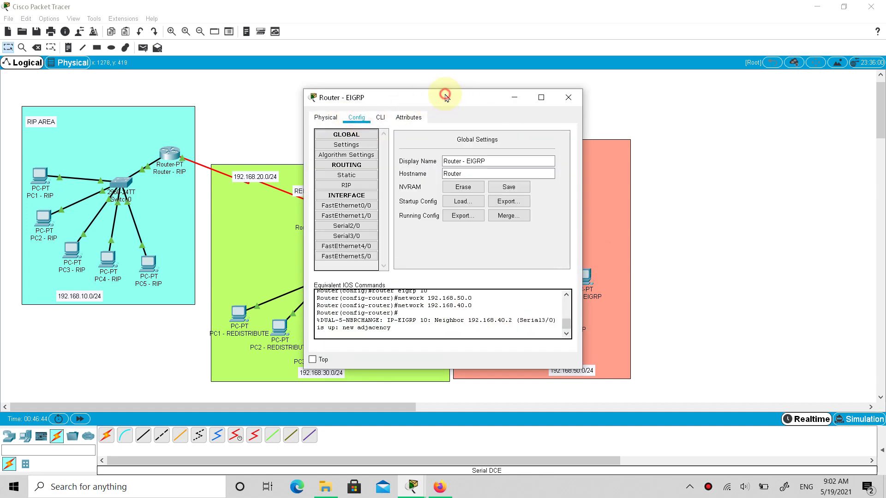
left_click_drag(445, 96, 718, 86)
left_click(635, 194)
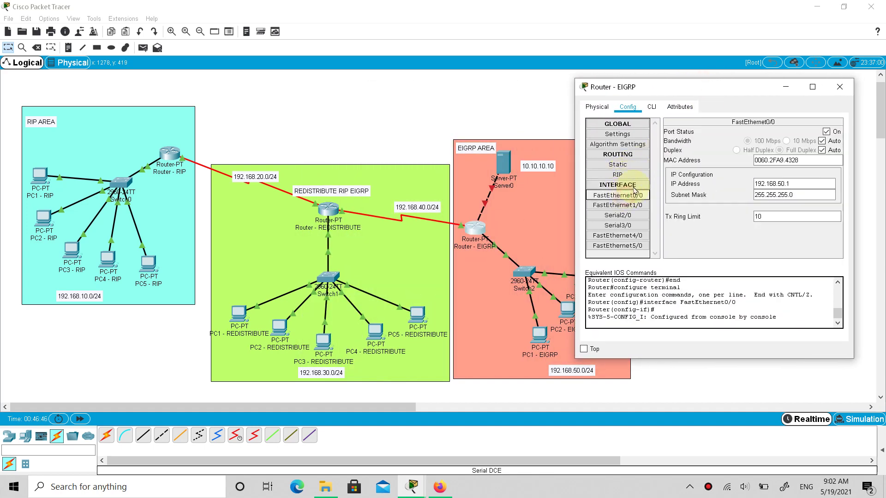
left_click_drag(708, 89, 389, 91)
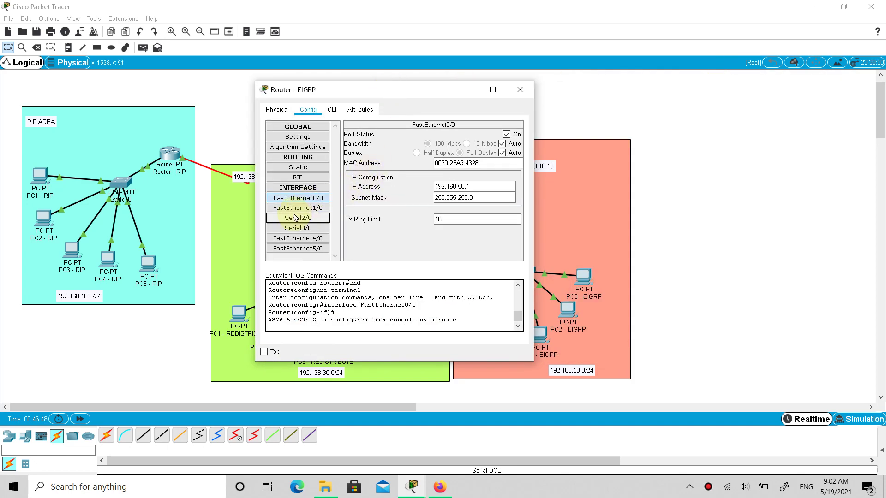
left_click(309, 208)
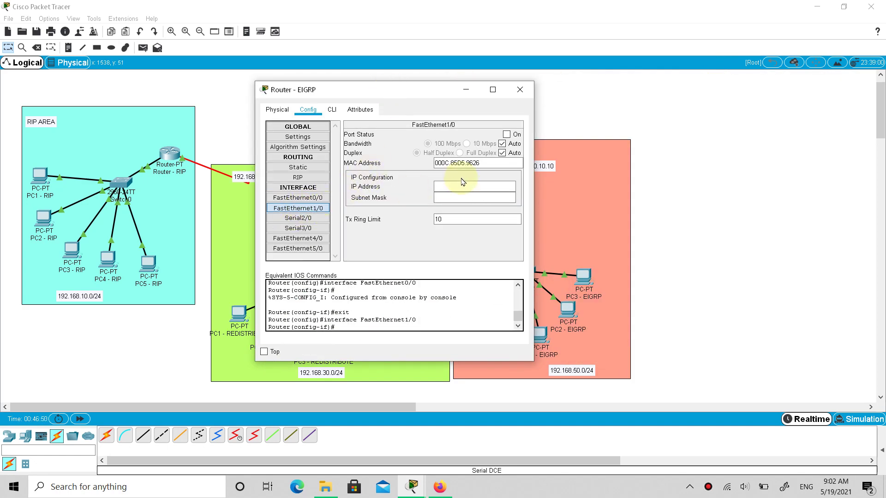
left_click_drag(422, 94, 278, 78)
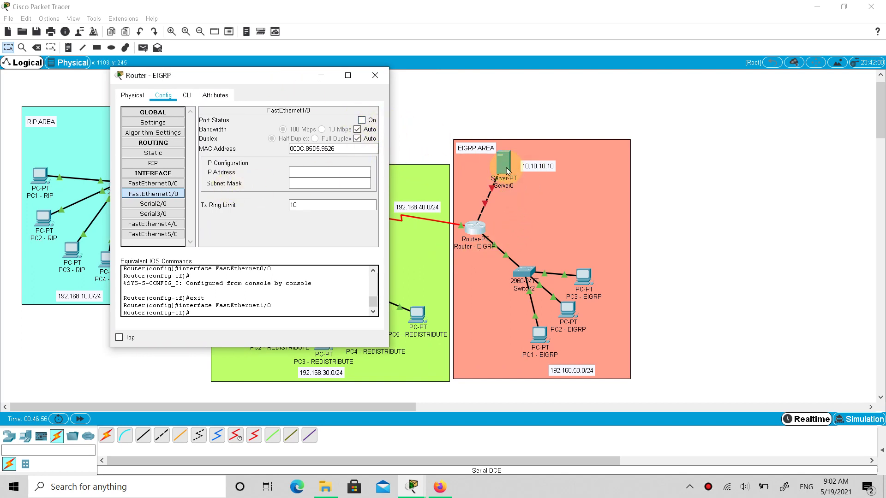
left_click(367, 120)
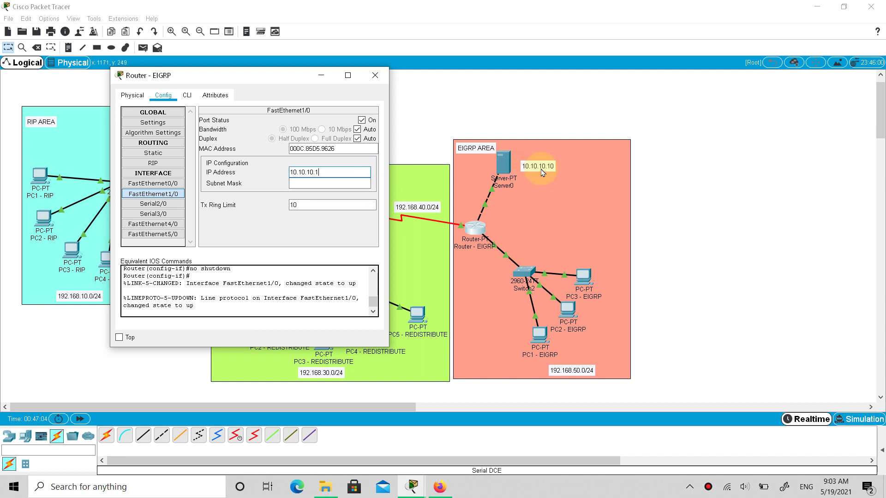
key("Tab")
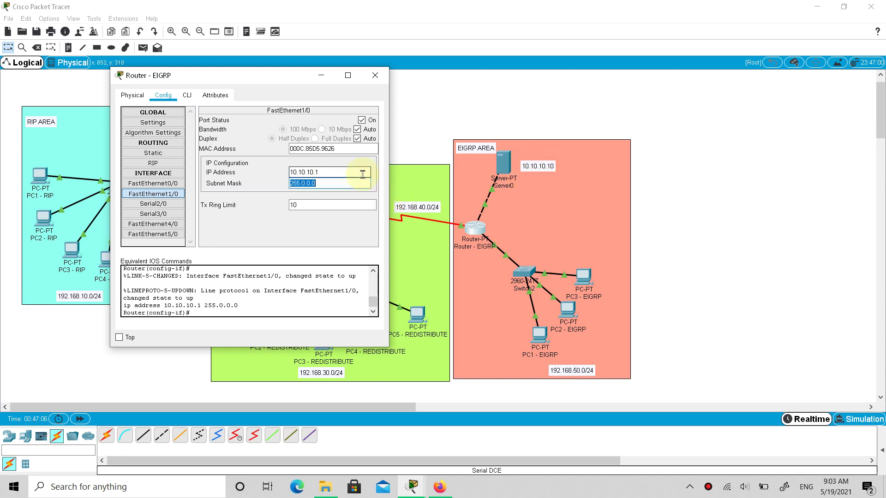
left_click(331, 185)
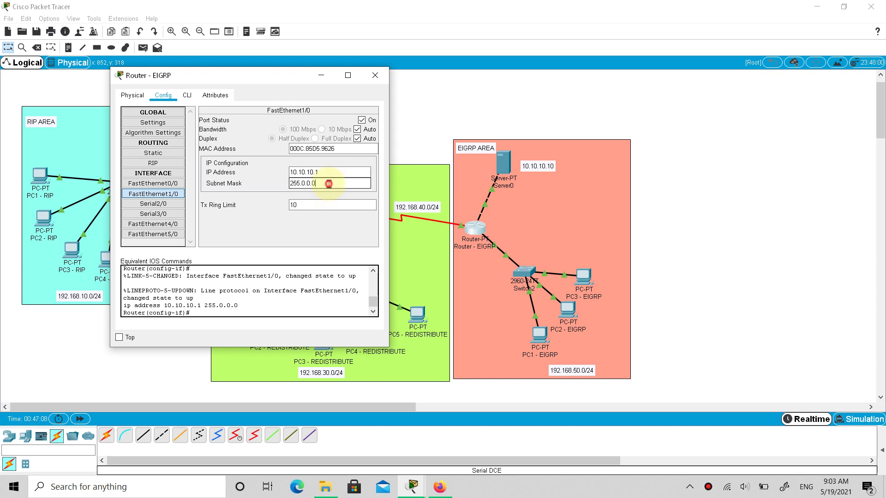
left_click(375, 75)
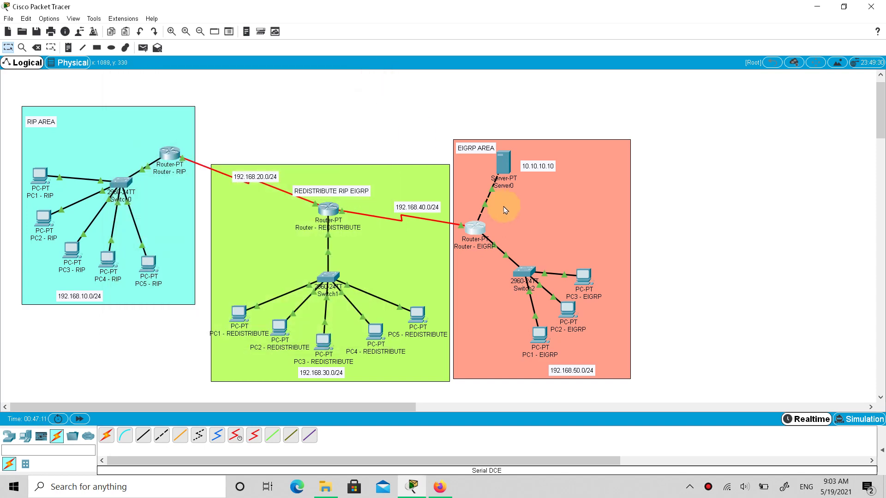
Open Server0's IP Configuration and assign static IP address 10.10.10.10 with subnet mask 255.0.0.0.
left_click(503, 163)
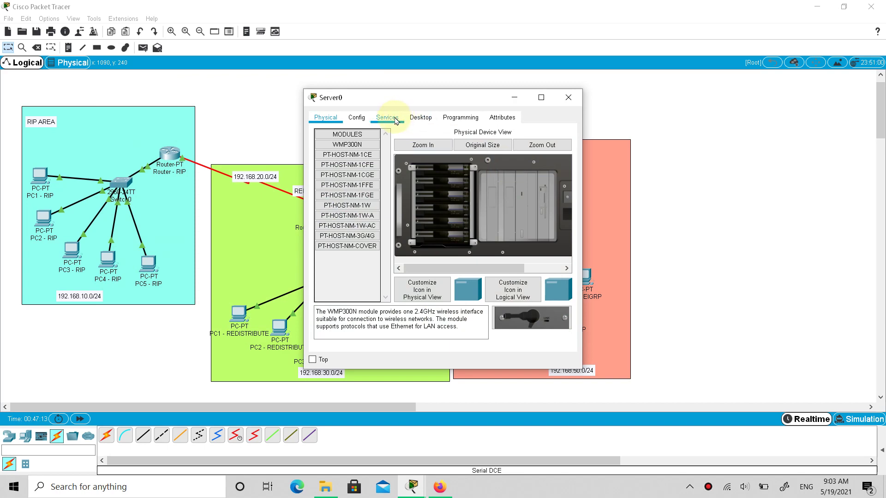
left_click(420, 118)
left_click(341, 172)
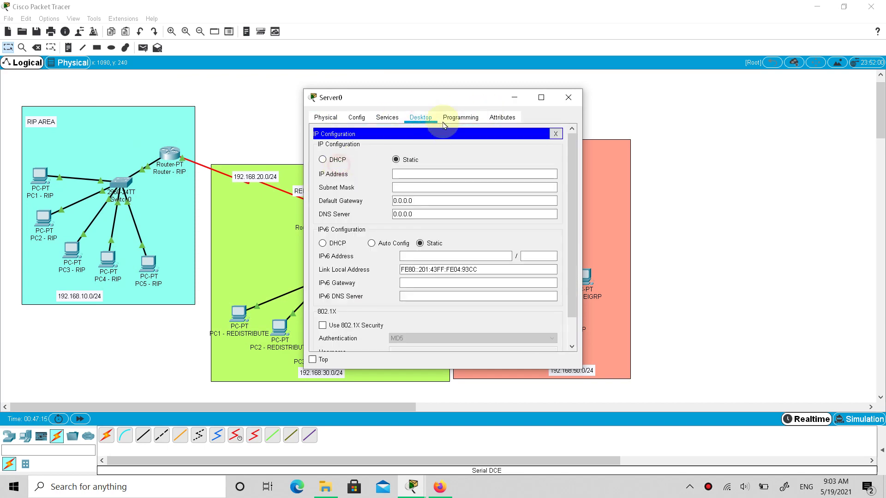
left_click_drag(439, 99, 662, 118)
left_click(682, 195)
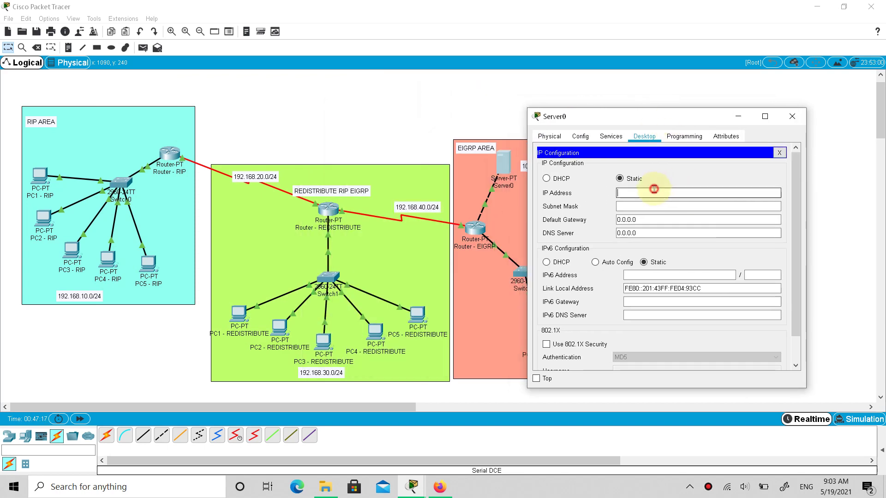
type("10.10.10.10")
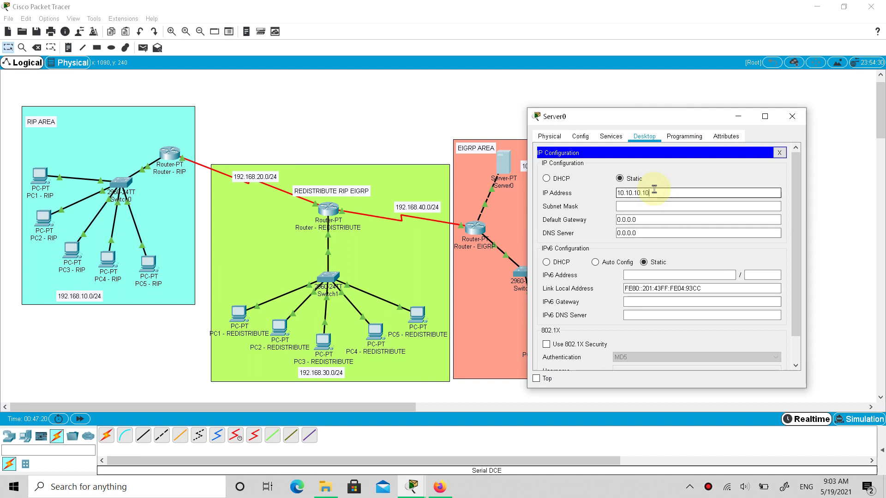
key("Tab")
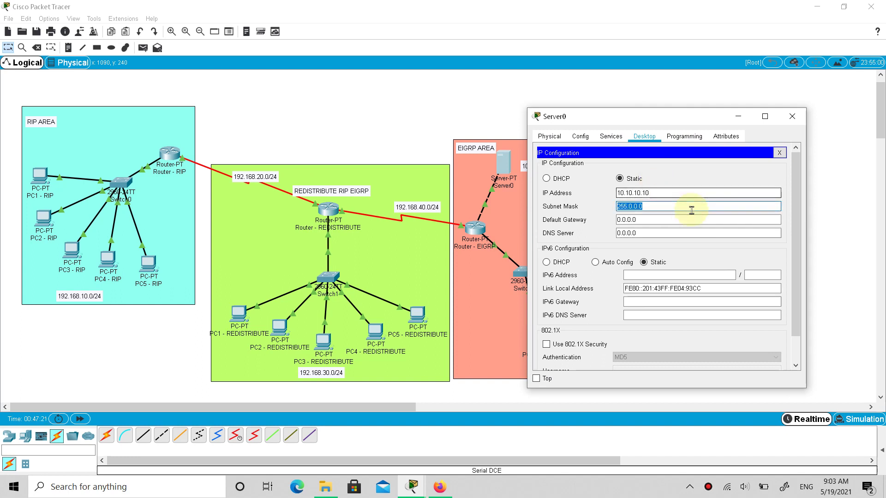
Set Server0's default gateway to 10.10.10.1 and its DNS server to 10.10.10.10.
key("Tab")
type("1")
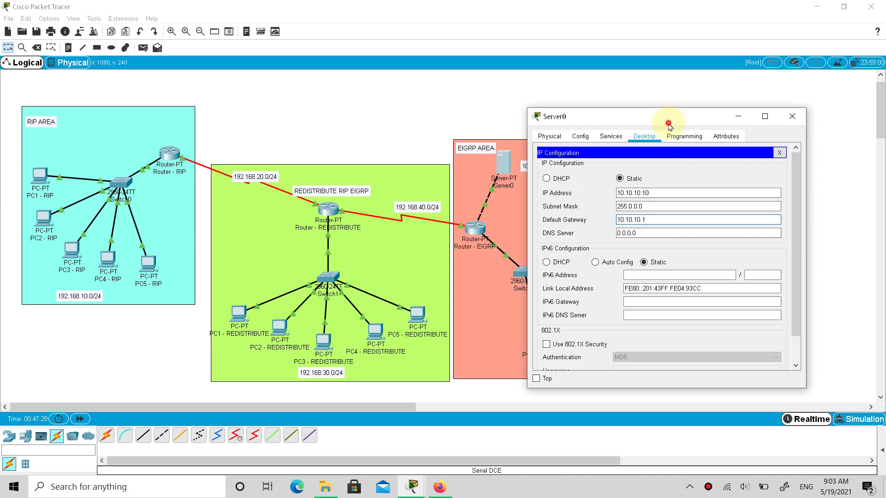
left_click_drag(672, 120, 709, 109)
key("Tab")
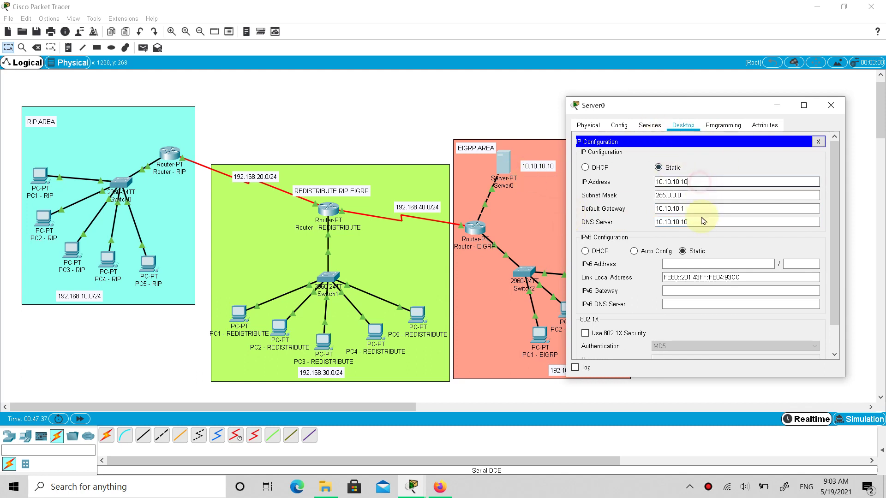
left_click(699, 181)
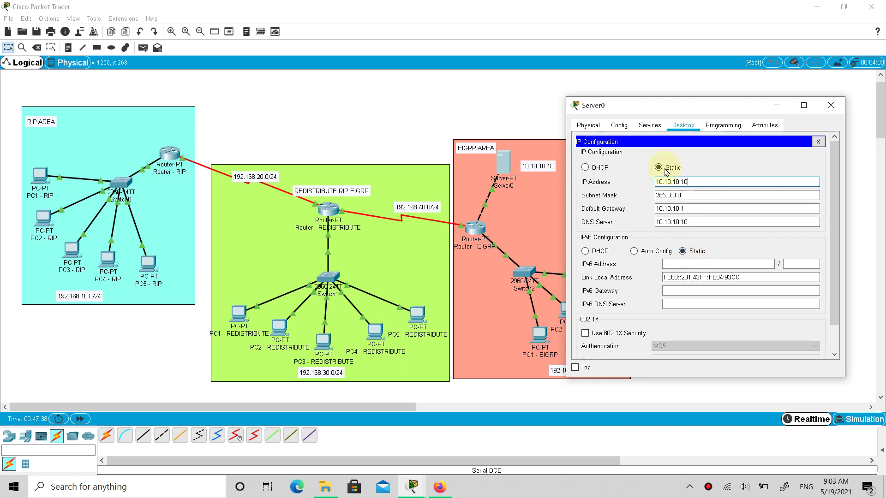
Turn on Server0's DNS service and add an A record for hildhan.com with address 10.10.10.10.
left_click_drag(713, 110, 321, 95)
left_click(402, 126)
left_click(223, 176)
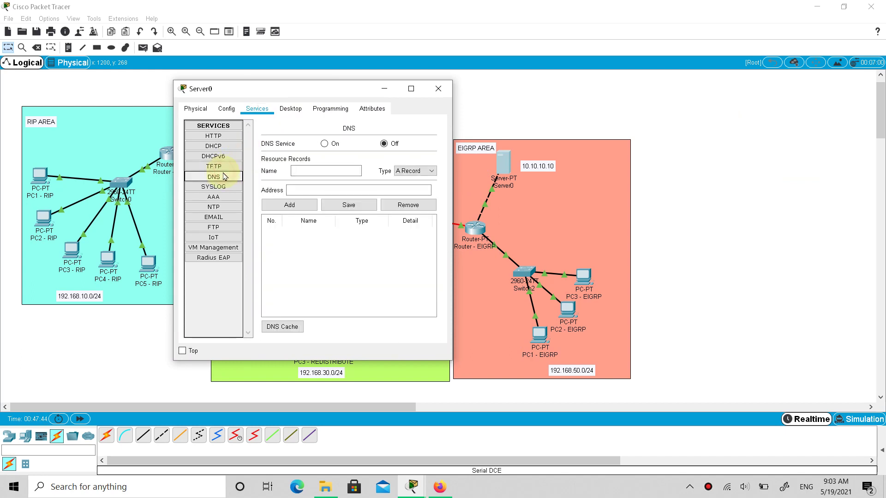
left_click(325, 144)
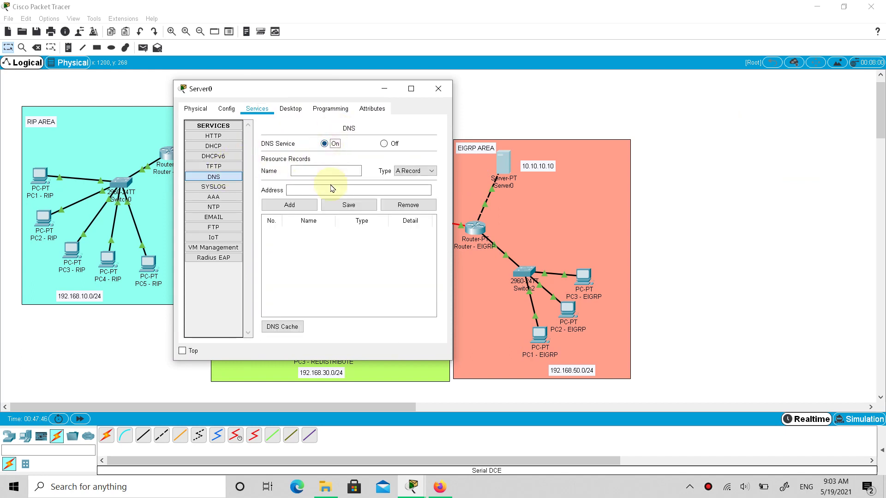
left_click(336, 171)
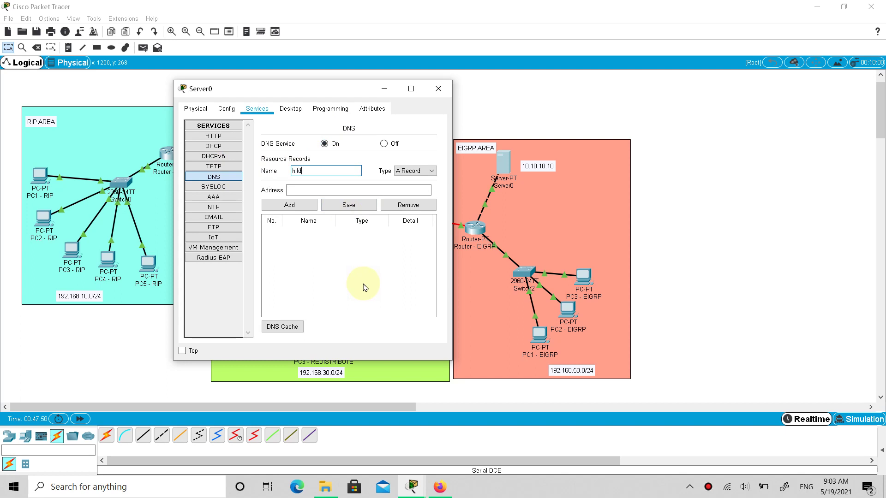
type("hildhan.com")
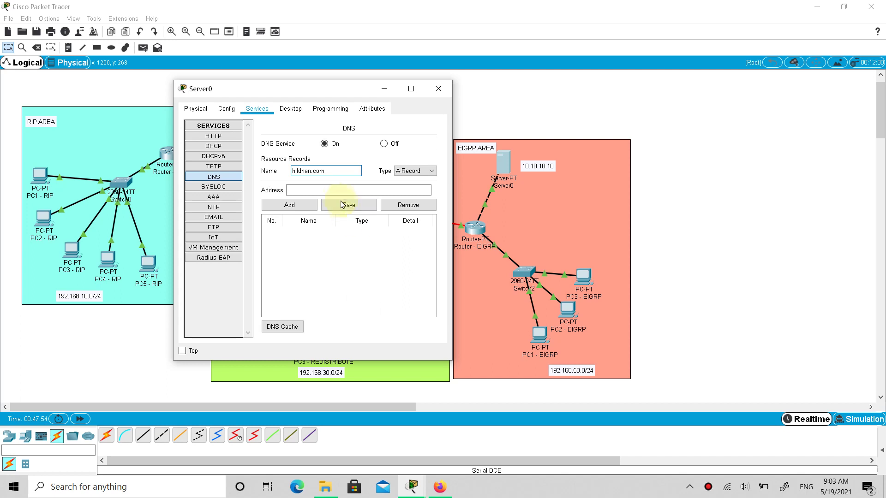
left_click(328, 191)
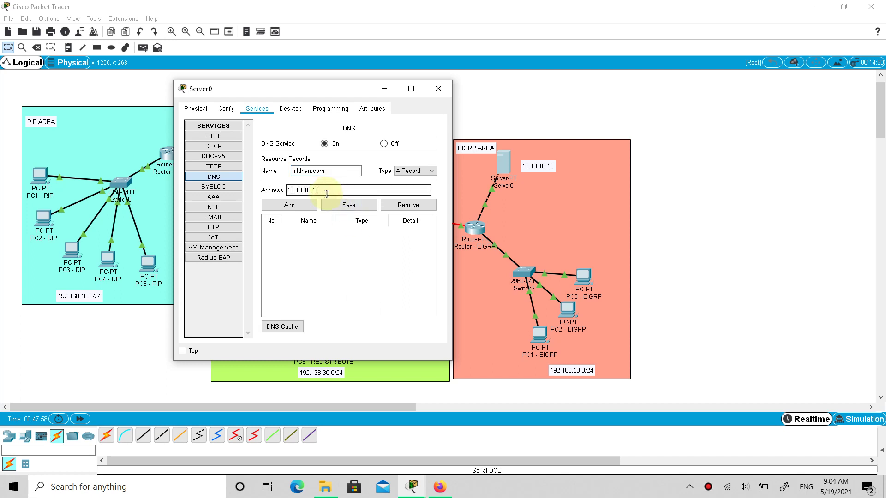
left_click(285, 206)
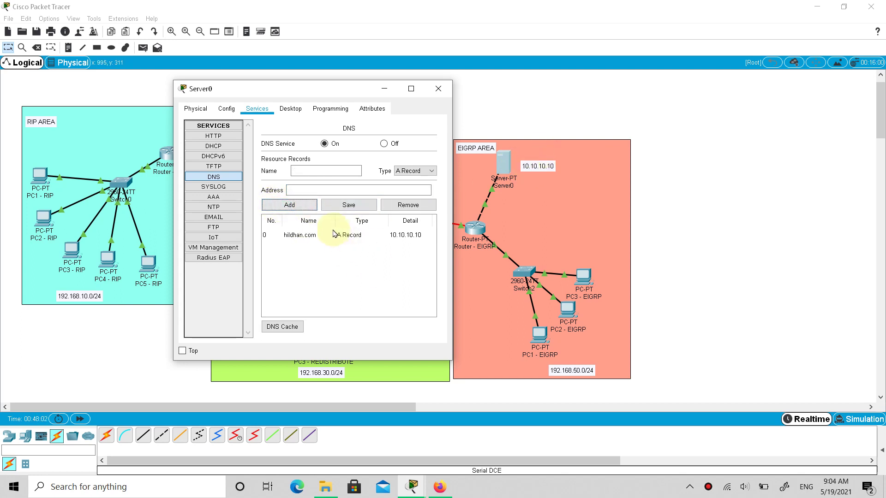
Review the added DNS record and the IP configuration of Server0, then close its window.
left_click(374, 236)
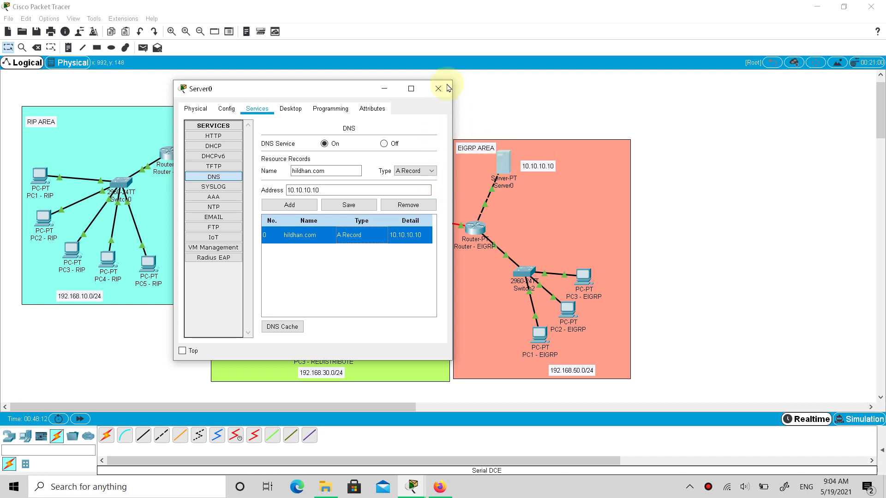
left_click(298, 109)
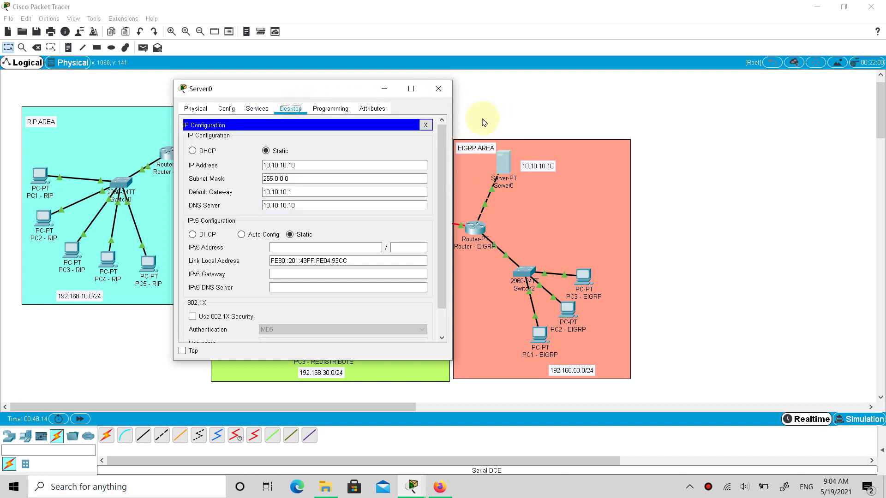
left_click(438, 89)
left_click(628, 140)
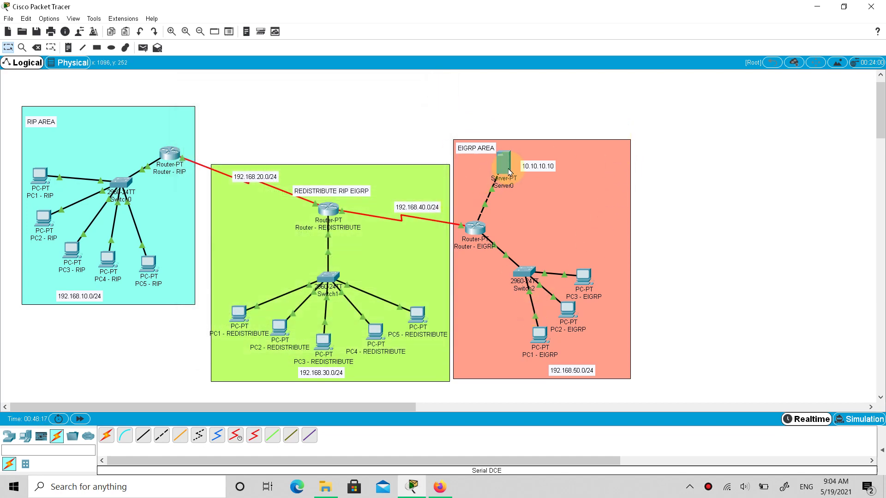
Open the command line of Router - EIGRP and exit interface configuration to global configuration mode.
left_click(475, 228)
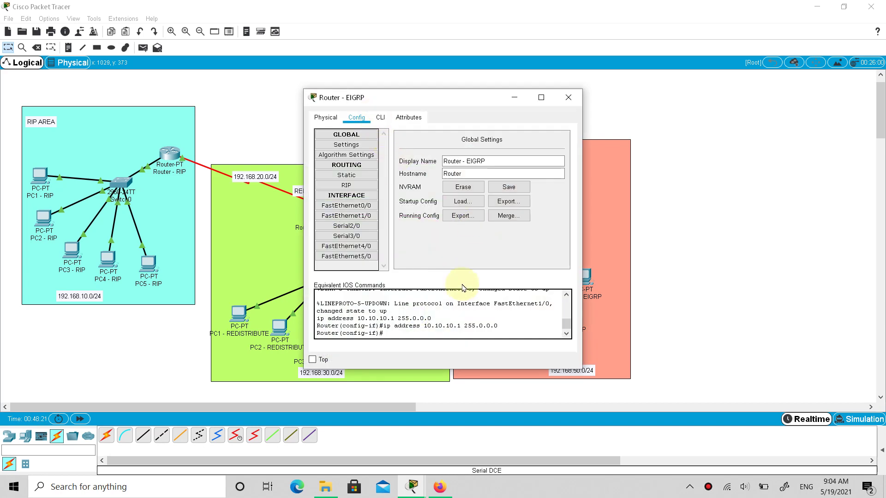
left_click(382, 118)
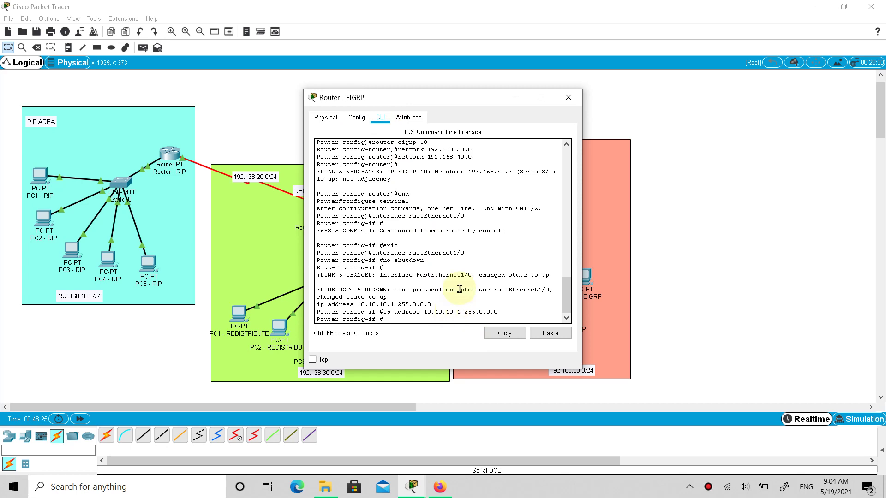
left_click_drag(442, 105, 738, 83)
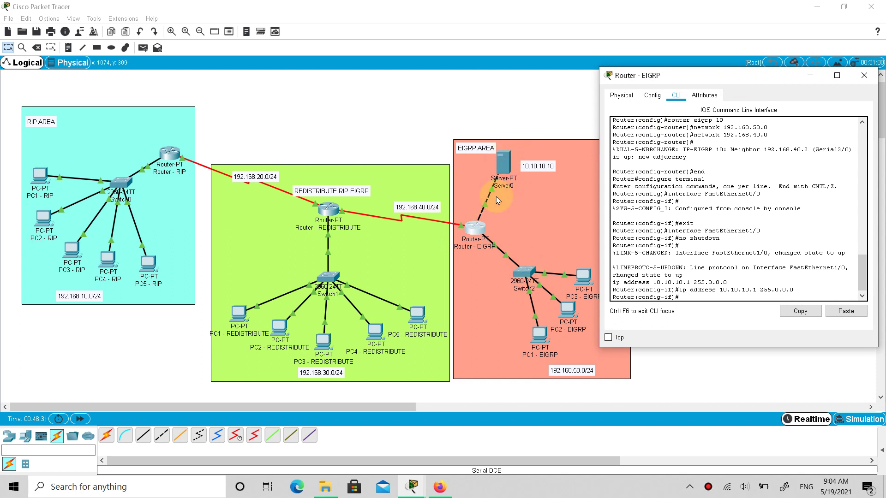
left_click(735, 281)
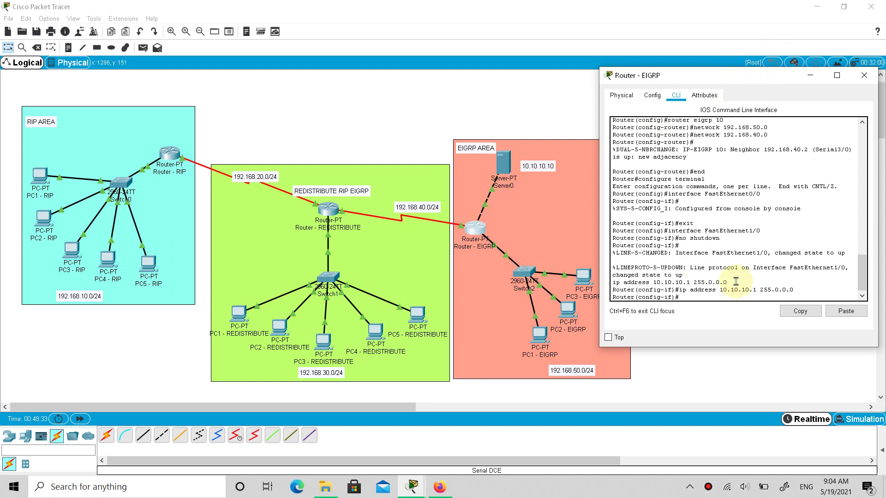
key("Return")
type("exit")
key("Return")
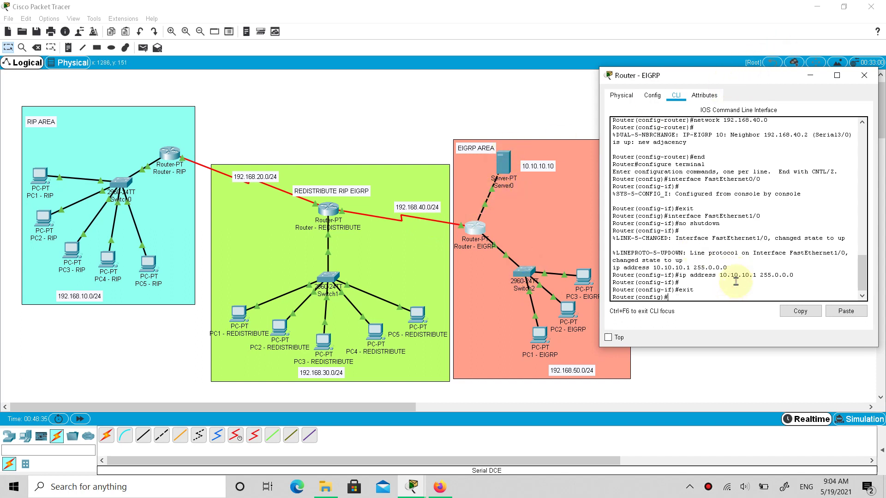
Add network 10.10.10.0 to EIGRP 10 on Router - EIGRP, exit router configuration mode, and close the router's window.
type("router eigrp 10")
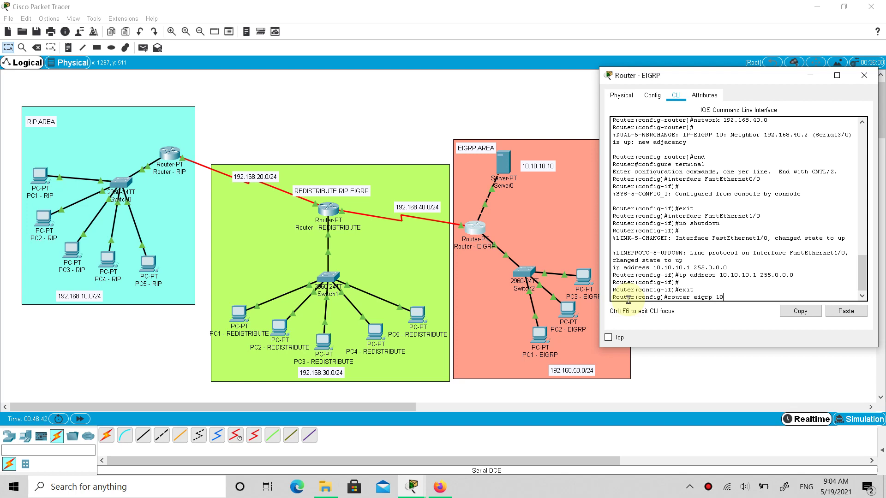
key("Return")
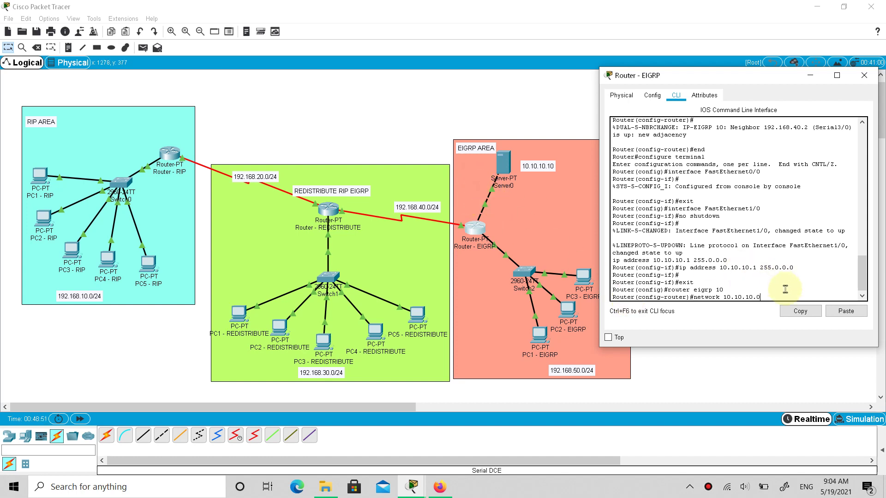
key("Return")
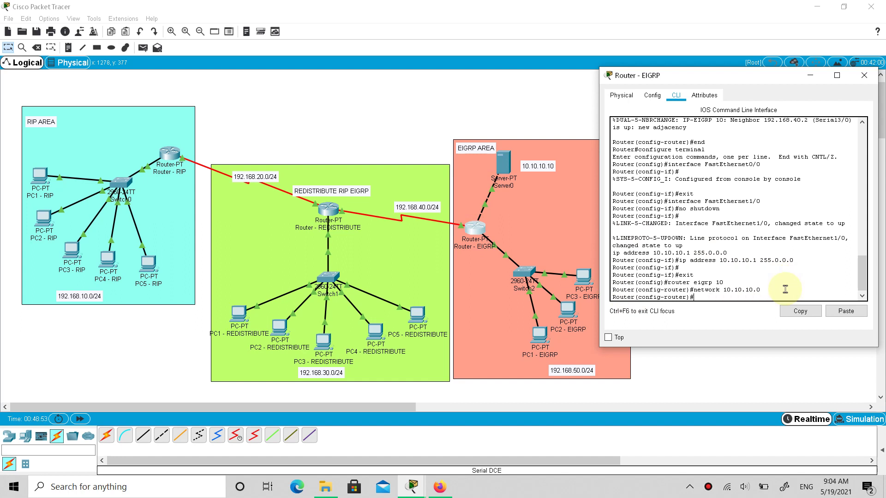
key("Return")
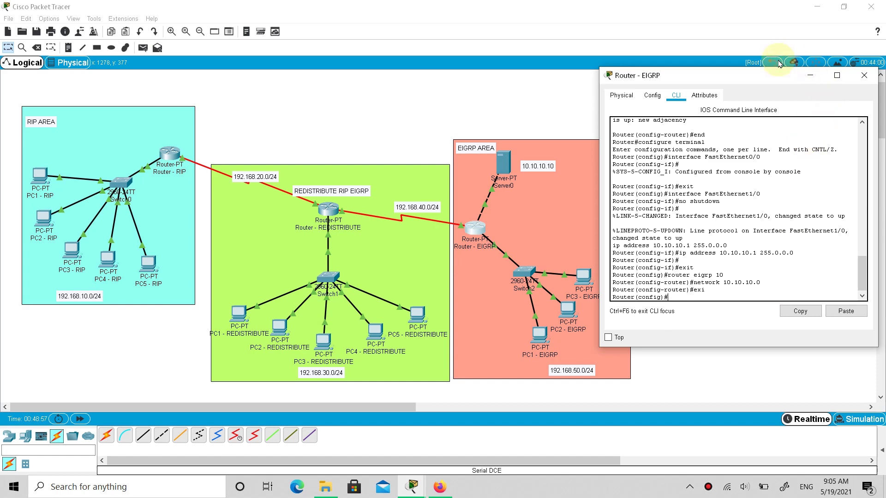
left_click_drag(780, 75, 701, 123)
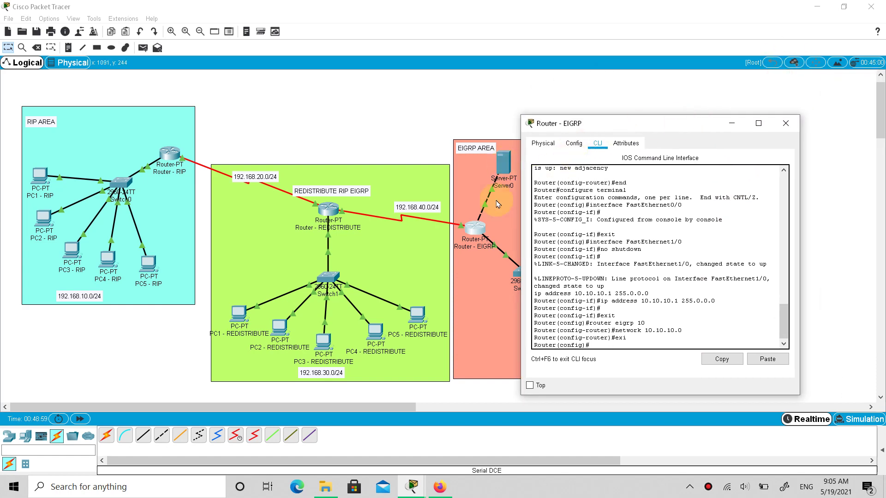
left_click(786, 122)
Set the DNS server of PC1 - EIGRP to 10.10.10.10 and close its window.
left_click(540, 340)
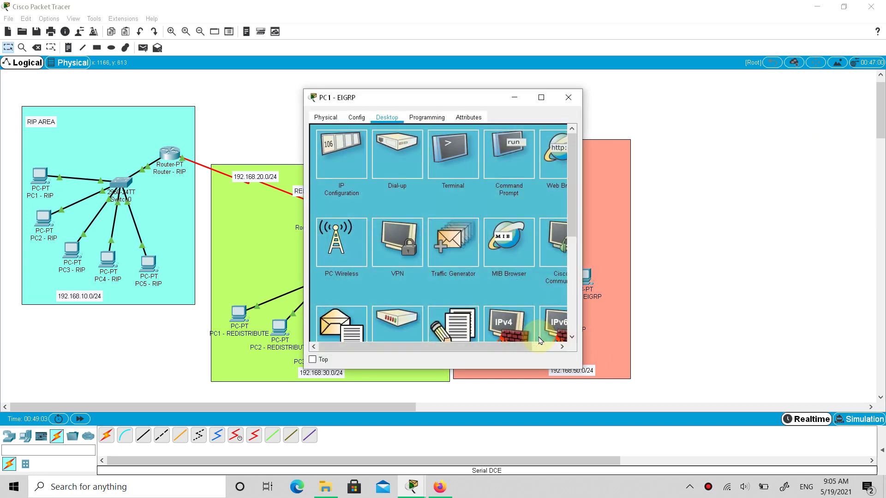
left_click_drag(415, 101, 168, 98)
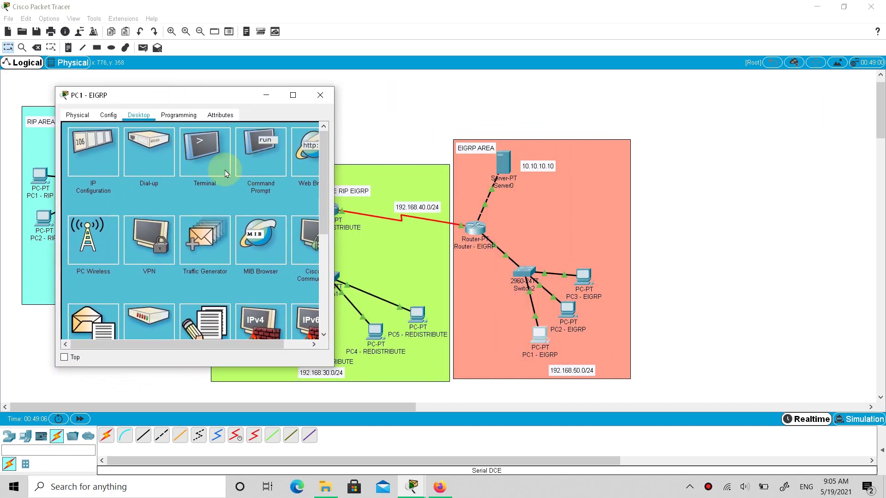
left_click(92, 152)
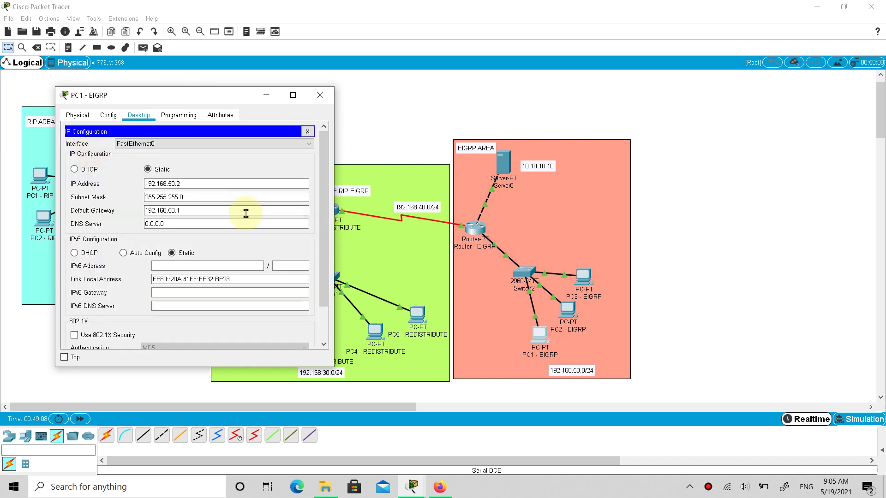
left_click(236, 212)
left_click(193, 224)
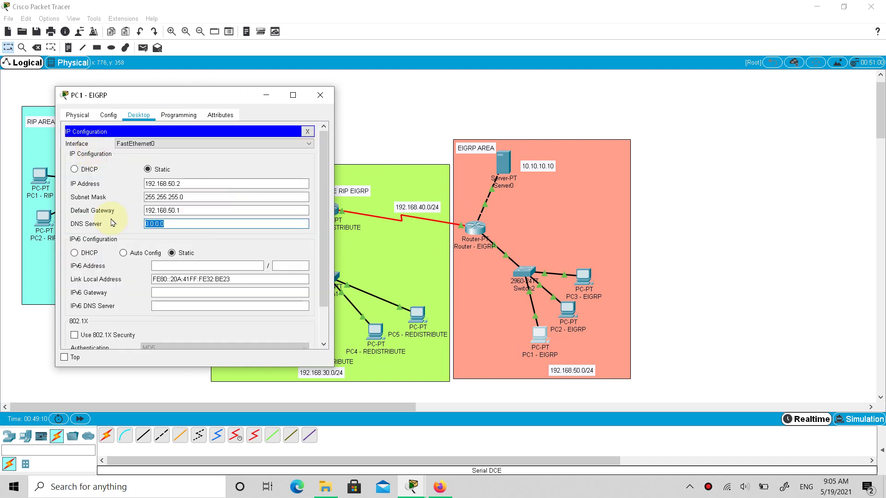
type("1")
left_click(504, 170)
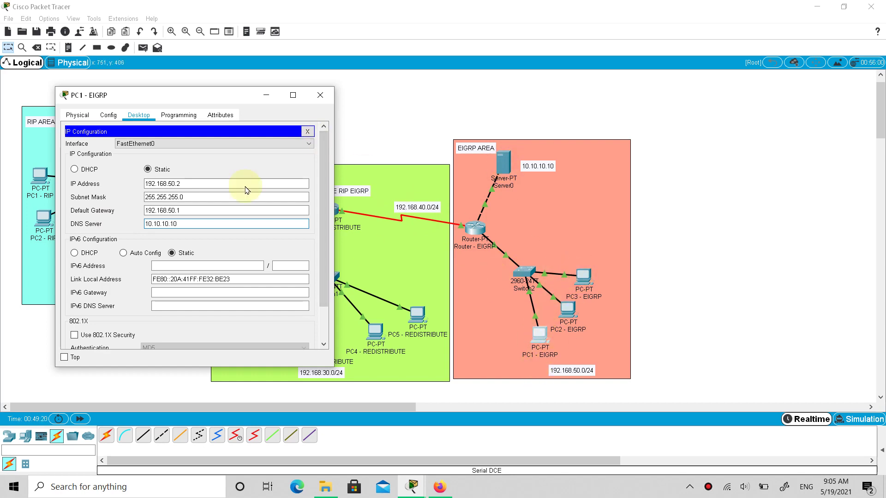
left_click(320, 95)
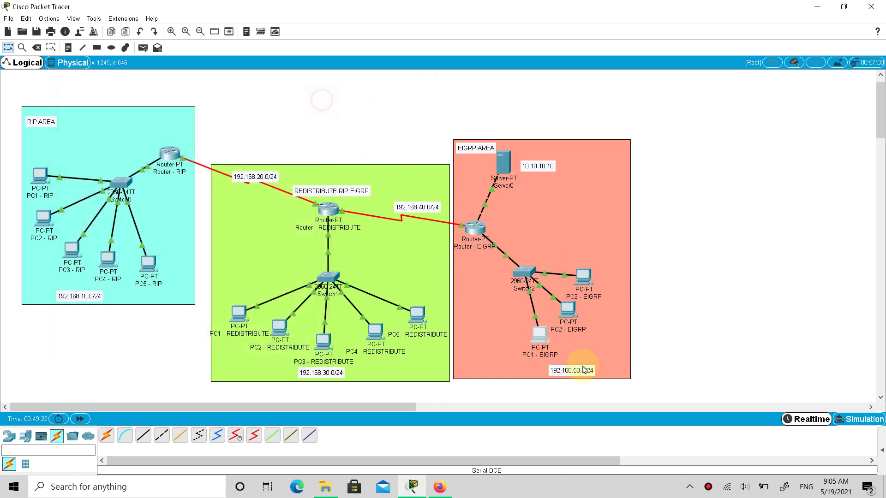
Set the DNS server of PC2 - EIGRP to 10.10.10.10 and close its window.
left_click(567, 312)
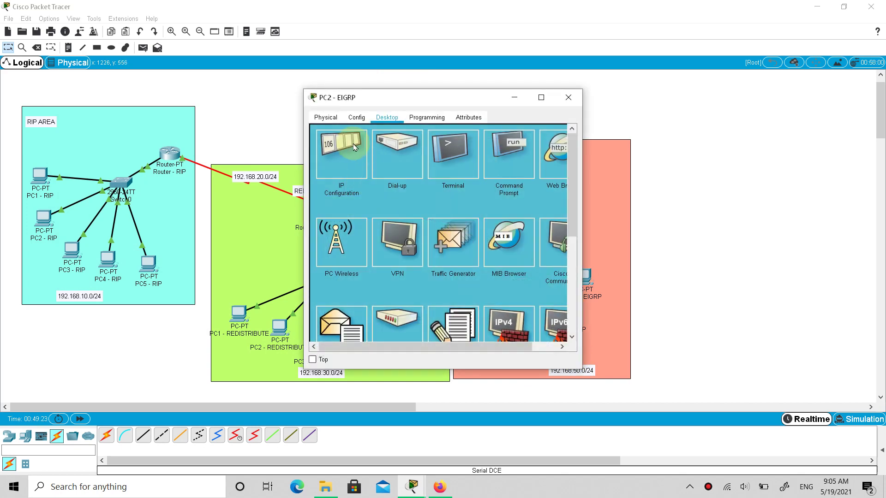
left_click(363, 178)
left_click(456, 230)
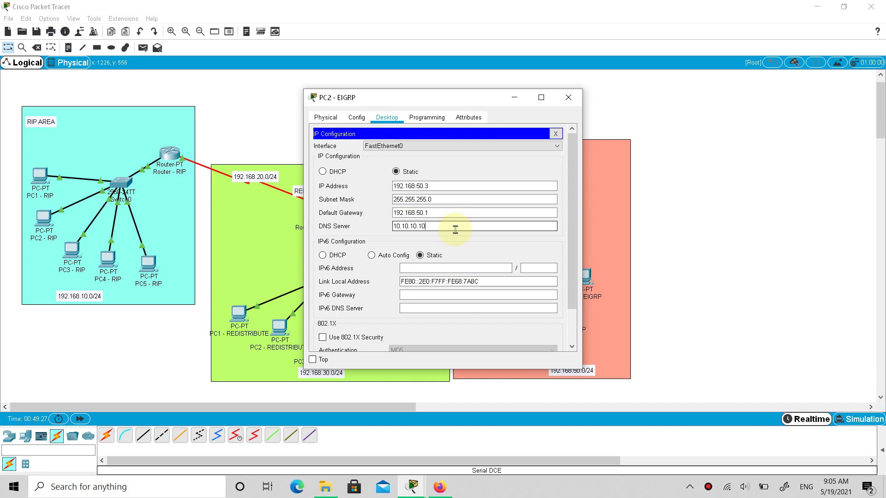
left_click(568, 97)
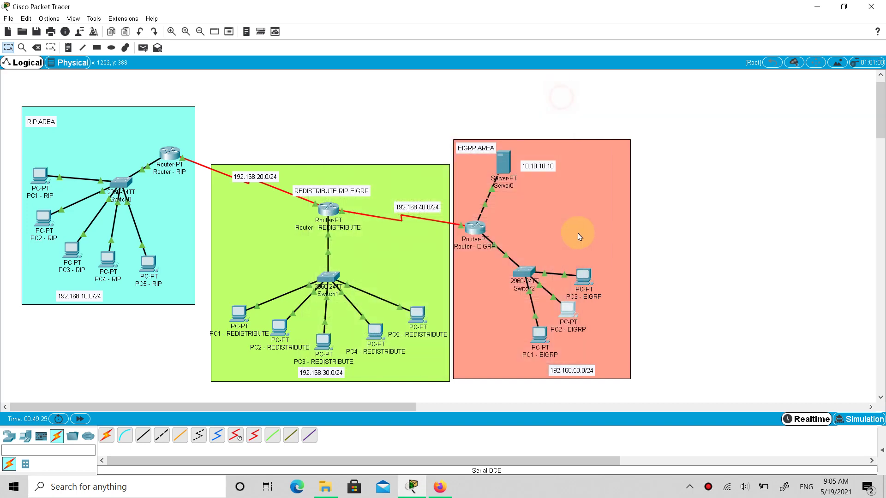
Set the DNS server of PC3 - EIGRP to 10.10.10.10 and close its window.
left_click(583, 269)
left_click(591, 283)
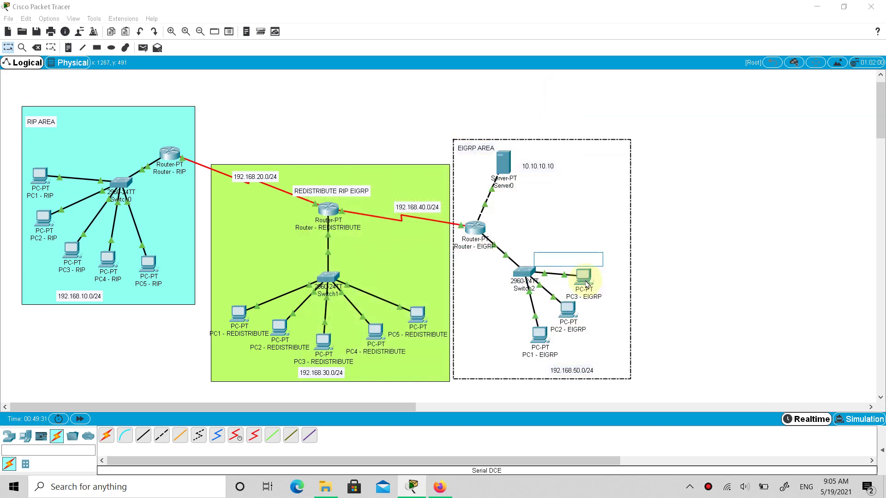
left_click(333, 156)
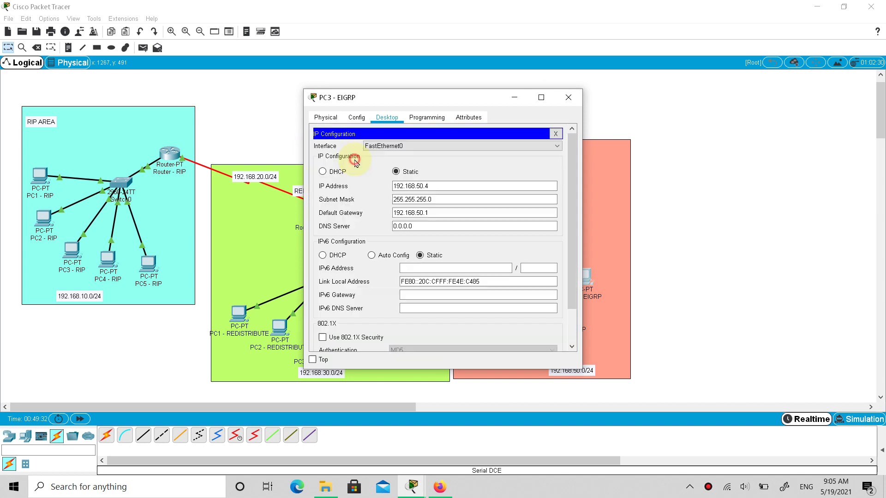
left_click(435, 229)
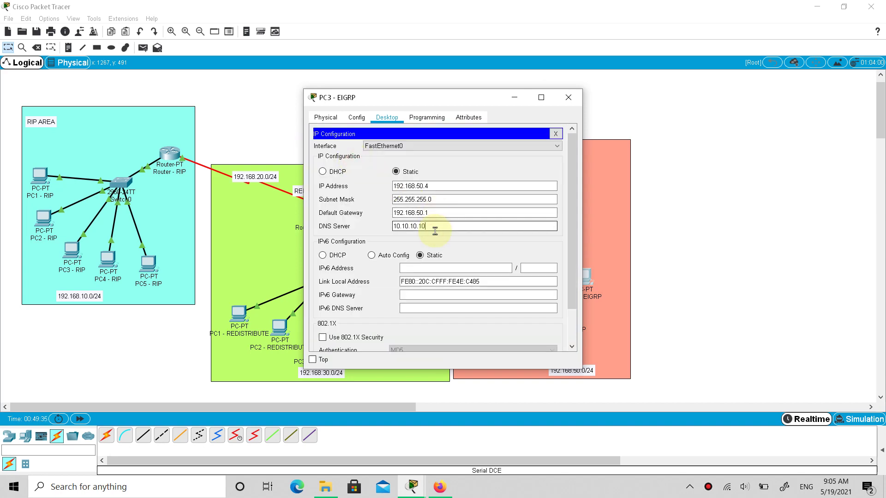
left_click(568, 98)
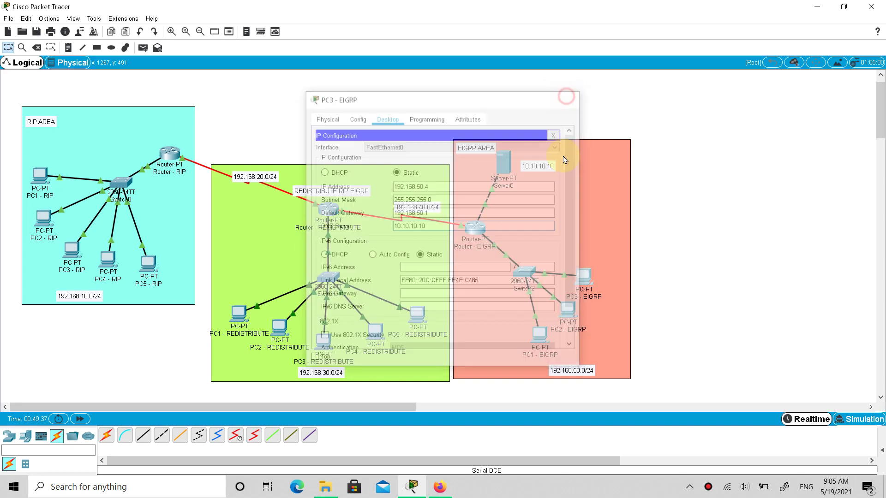
Ping 10.10.10.10 and hildhan.com from the command prompt of PC1 - EIGRP, then close the prompt.
left_click(538, 336)
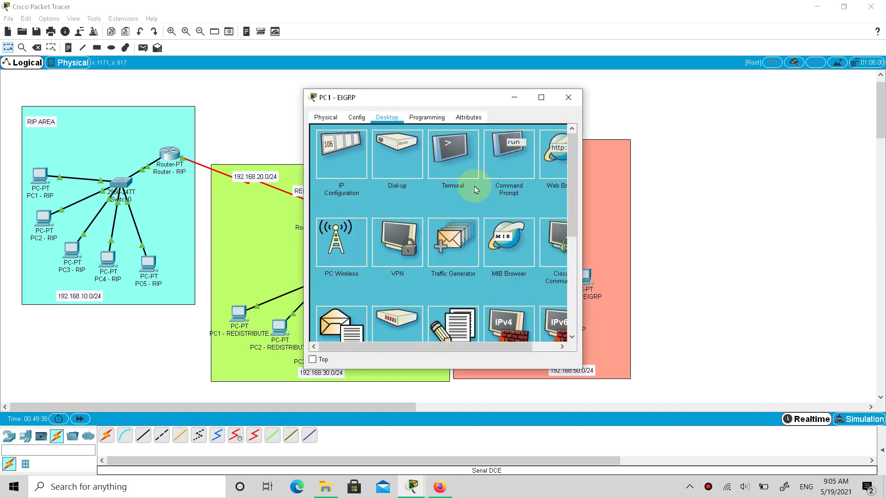
left_click(509, 152)
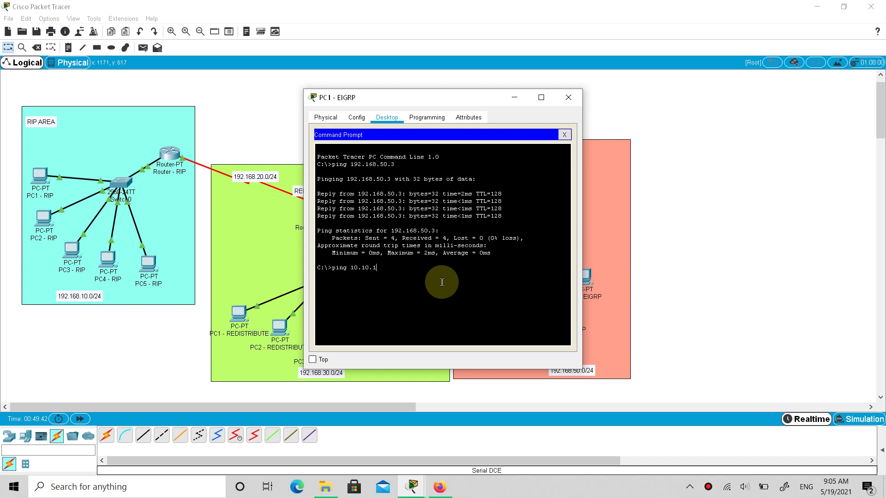
type("ping 10.10.10.10")
key("Return")
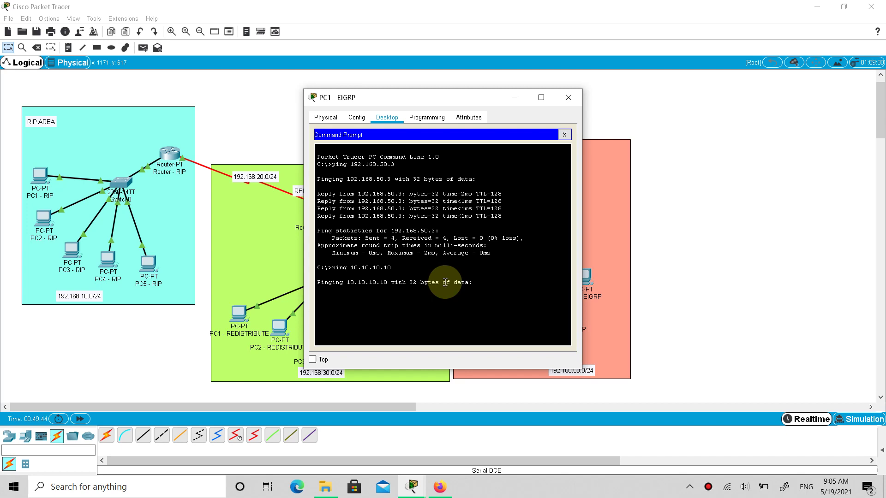
left_click_drag(477, 101, 276, 91)
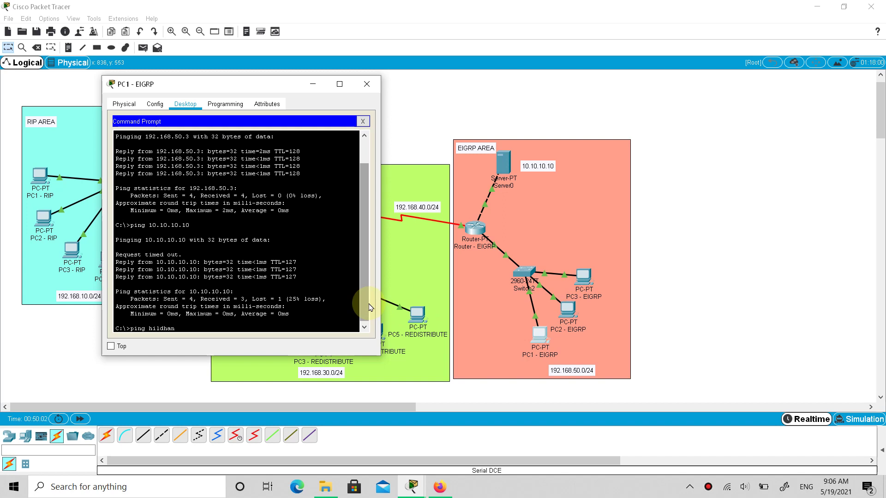
type("m")
key("Return")
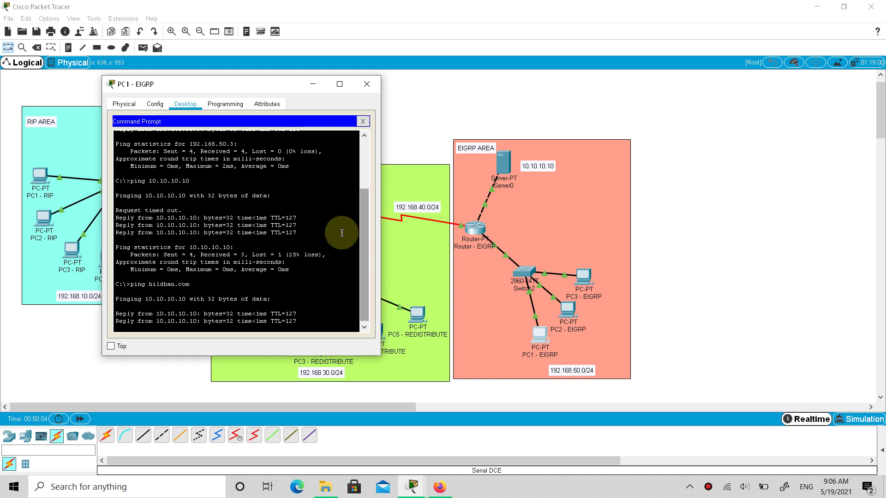
left_click(363, 122)
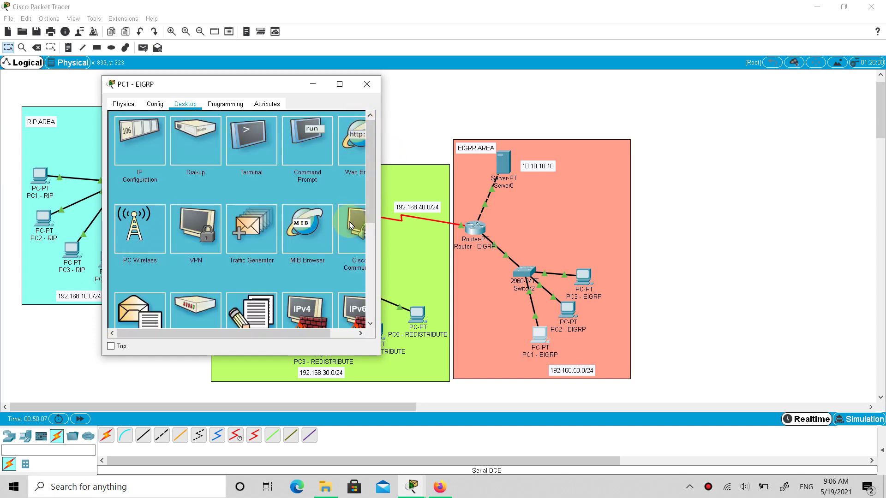
left_click(347, 147)
left_click(194, 133)
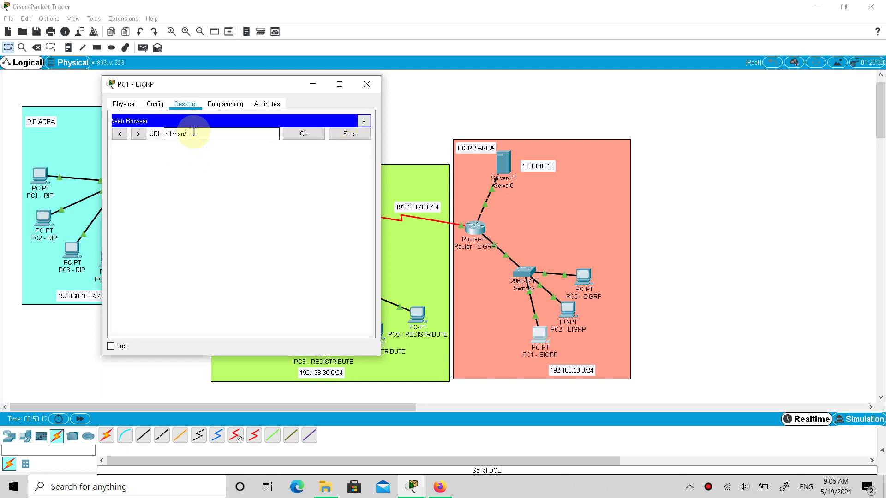
key("Return")
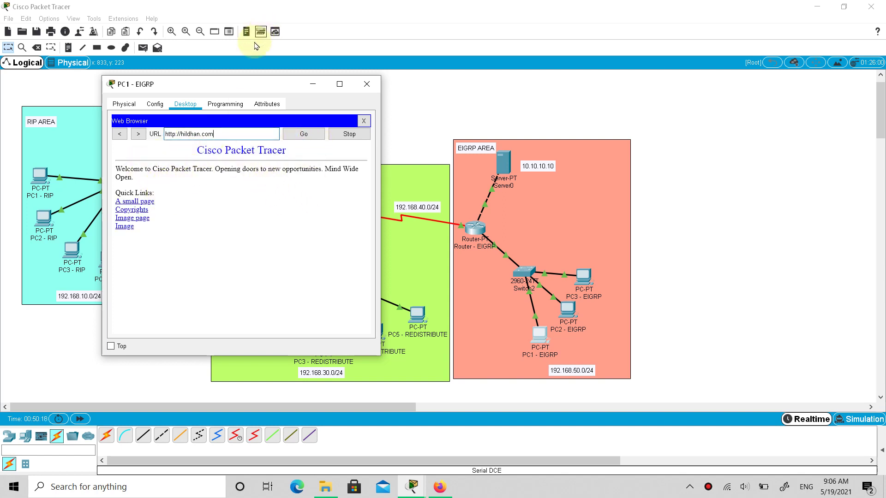
left_click_drag(259, 83, 223, 80)
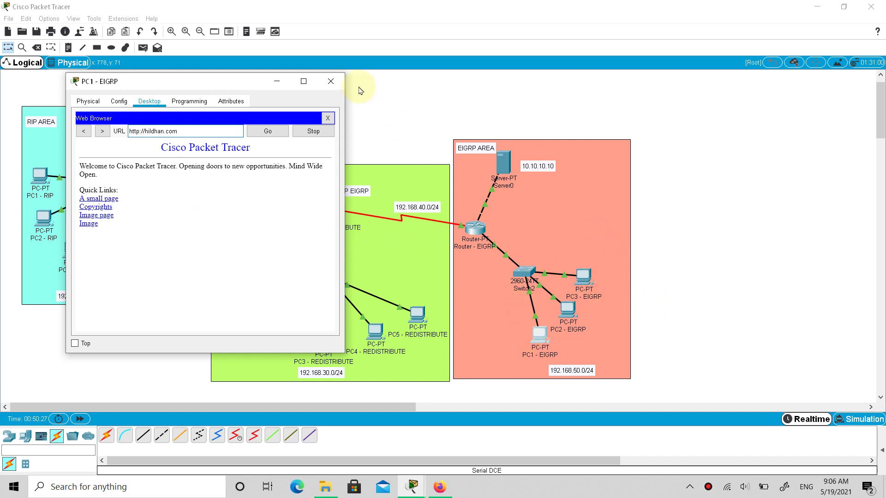
left_click(331, 81)
Enter the DNS server address in the IP configuration of PC1 - REDISTRIBUTE and close its window.
left_click(239, 318)
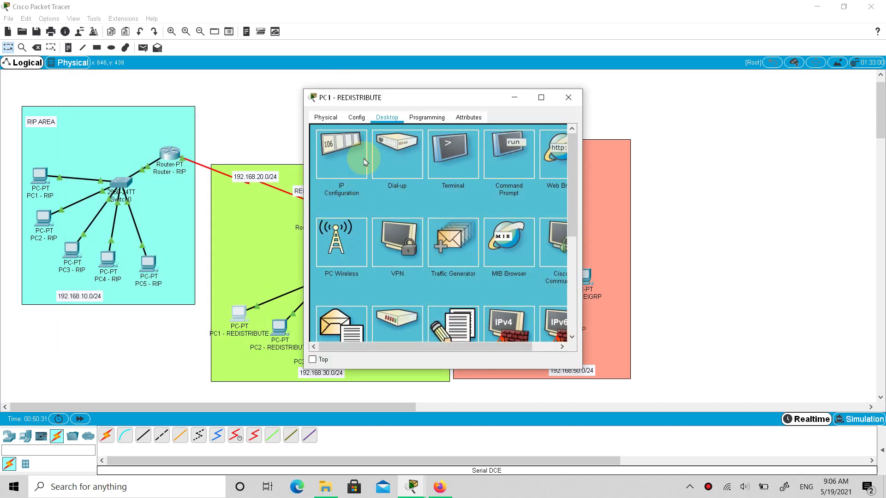
left_click(341, 147)
left_click(450, 226)
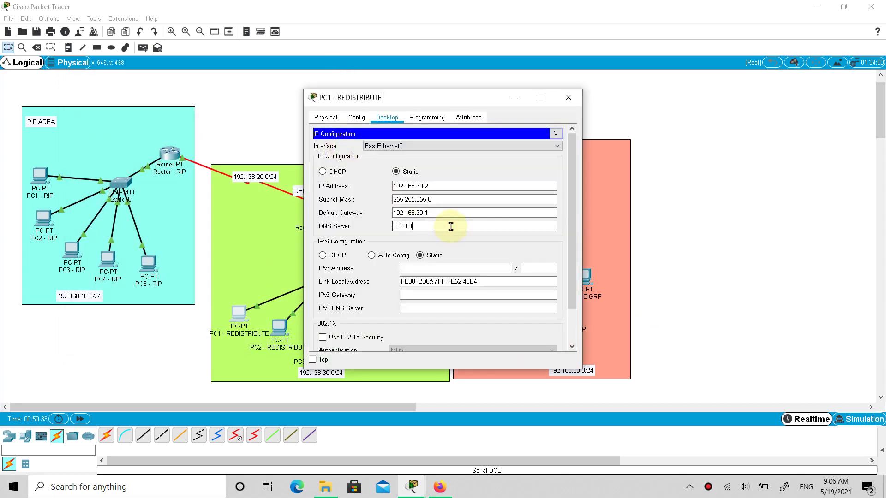
left_click(568, 97)
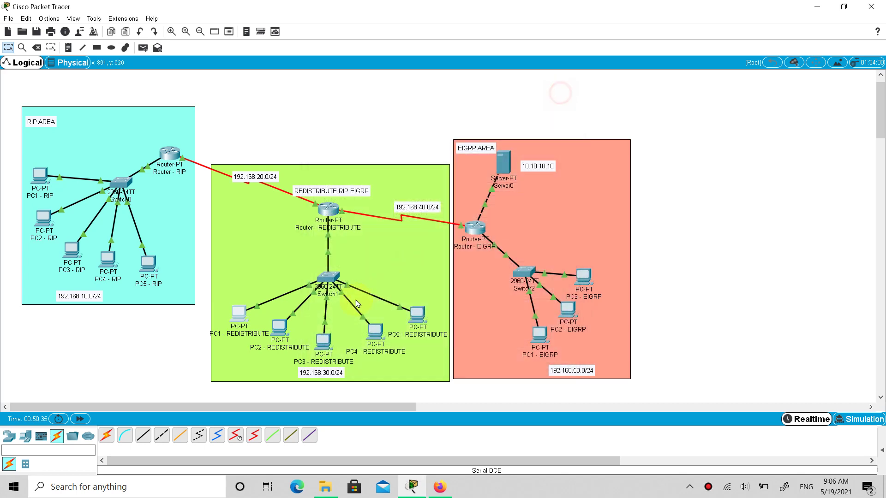
Set the DNS server of PC2 - REDISTRIBUTE to 10.10.10.10 and close its window.
left_click(275, 328)
left_click(342, 152)
left_click(410, 225)
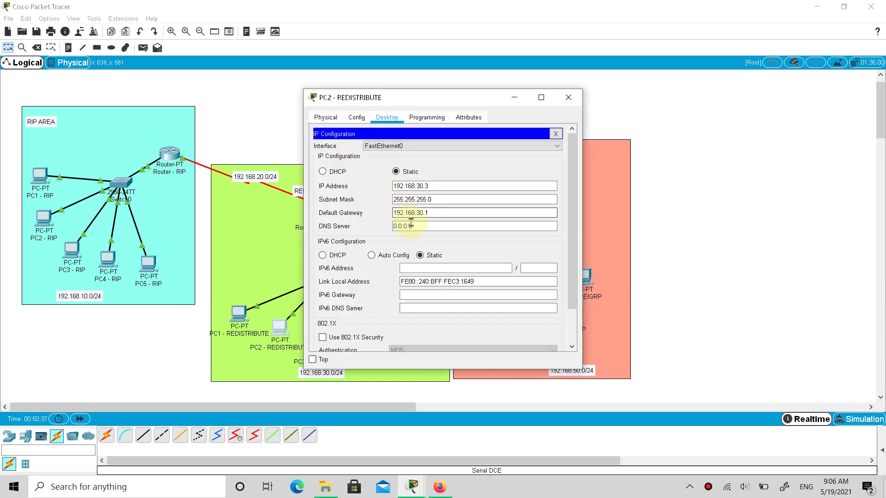
double_click(411, 225)
type("10.10.10.10")
left_click(568, 98)
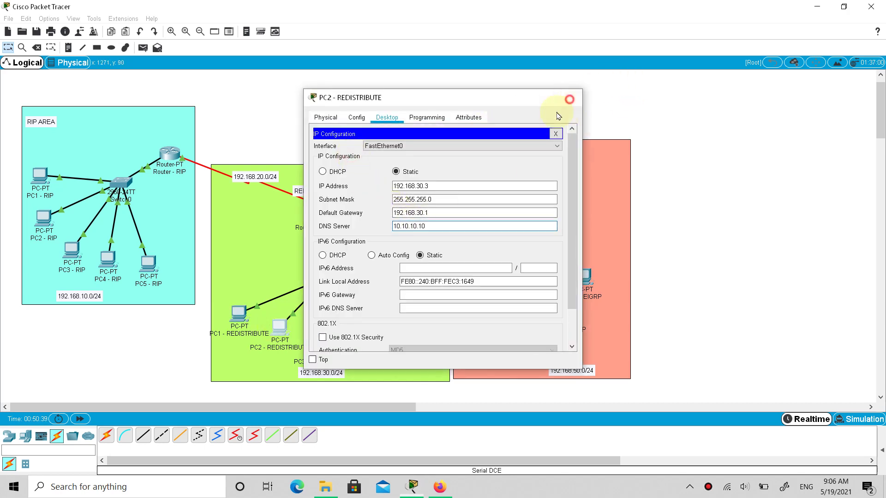
Set the DNS server of PC3 - REDISTRIBUTE to 10.10.10.10 and close its window.
left_click(323, 336)
left_click(347, 178)
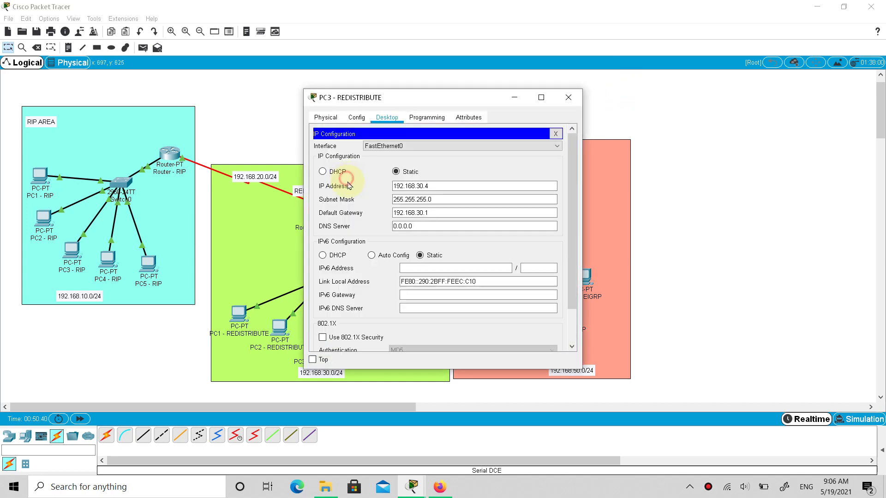
double_click(406, 226)
type("10.10.10.10")
left_click(576, 100)
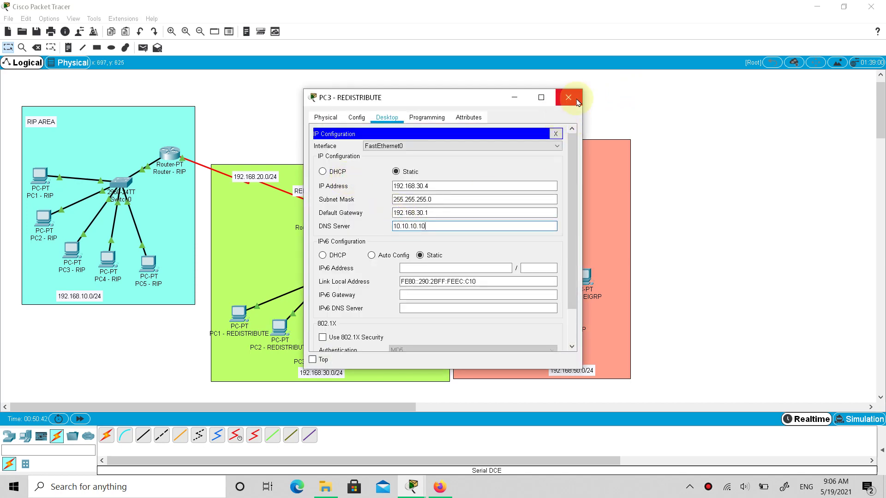
Set the DNS server of PC4 - REDISTRIBUTE to 10.10.10.10 and close its window.
left_click(373, 330)
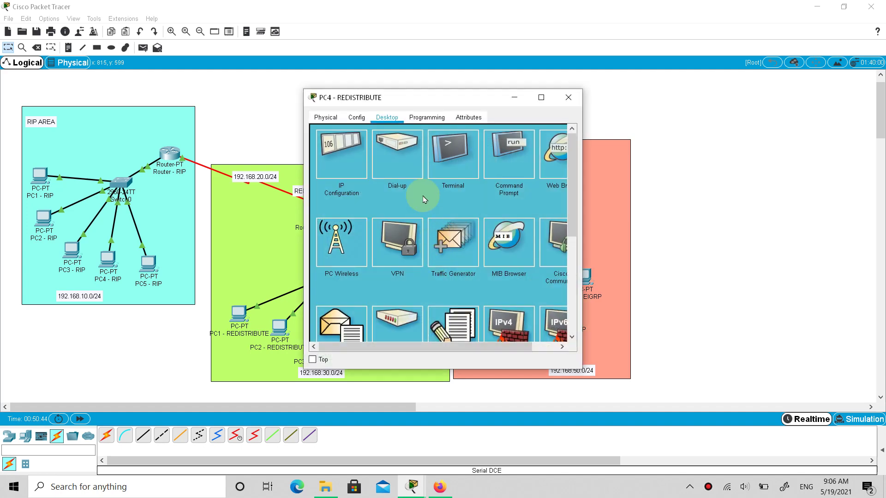
left_click(341, 154)
double_click(408, 225)
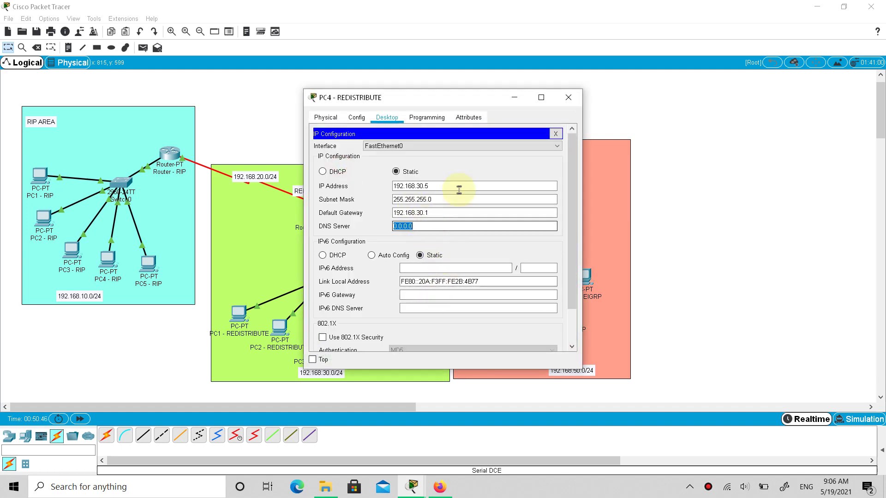
type("10.10.10.10")
left_click(568, 98)
Set the DNS server of PC5 - REDISTRIBUTE to 10.10.10.10 and close its window.
left_click(416, 316)
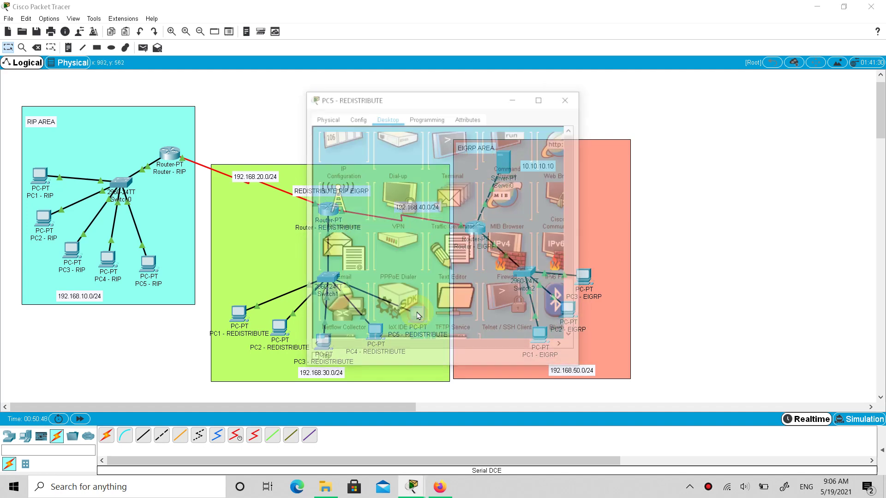
left_click(341, 170)
double_click(427, 227)
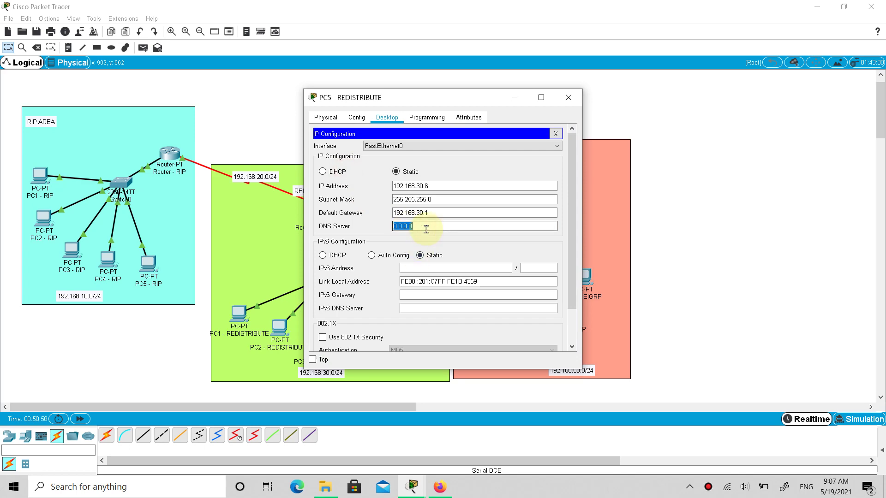
type("10.10.10.10")
left_click(568, 98)
Set the DNS server of PC1 - RIP to 10.10.10.10 and close its window.
left_click(41, 179)
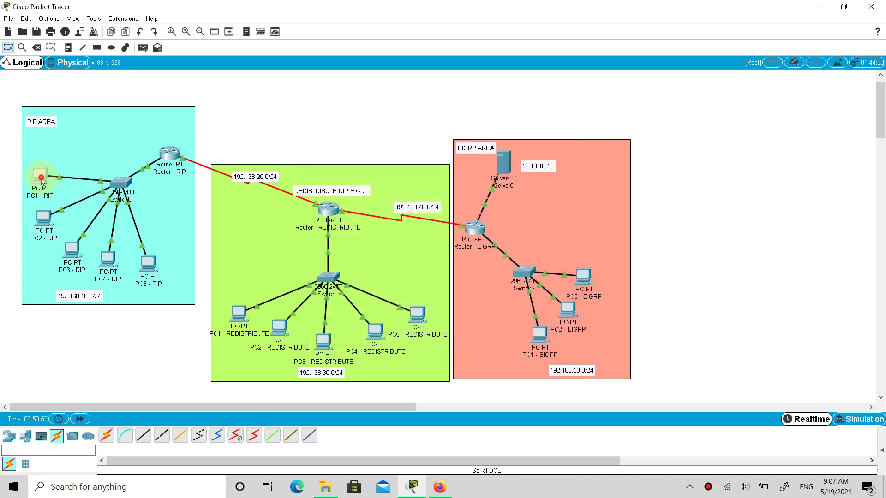
left_click(345, 166)
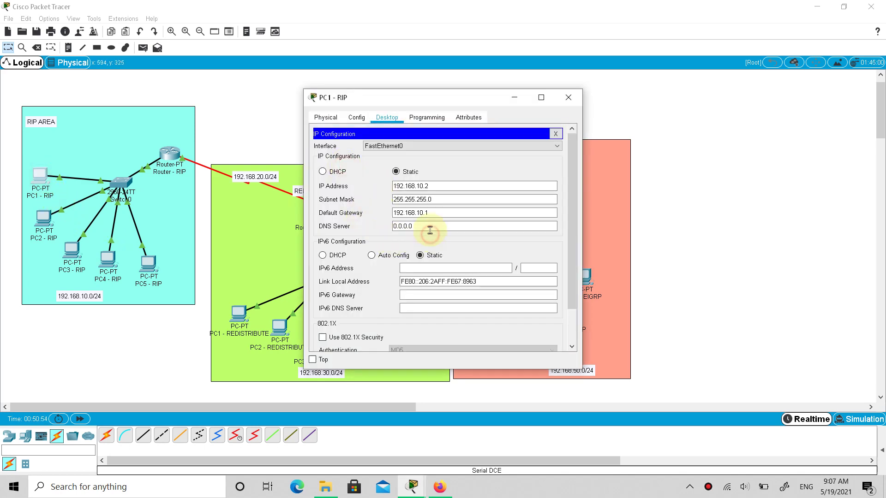
double_click(429, 228)
type("10.10.10.10")
left_click(568, 97)
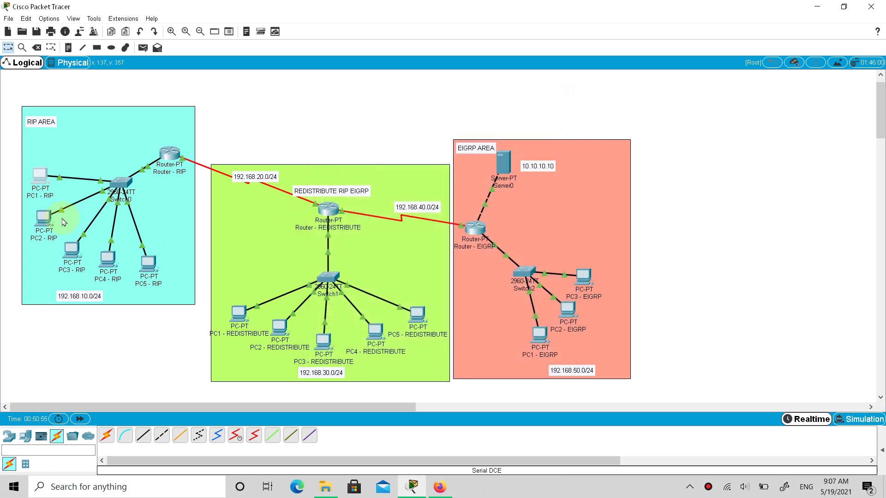
Set the DNS server of PC2 - RIP to 10.10.10.10 and close its window.
left_click(64, 223)
left_click(342, 164)
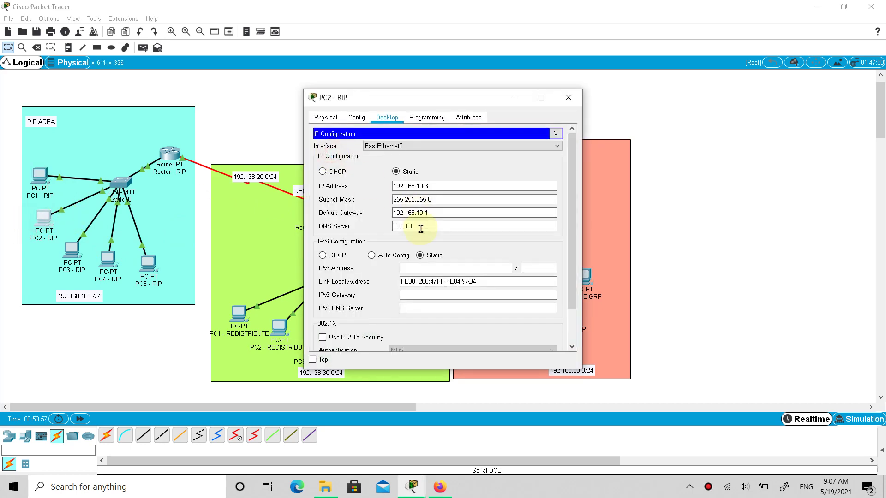
double_click(421, 228)
type("10.10.10.10")
left_click(568, 97)
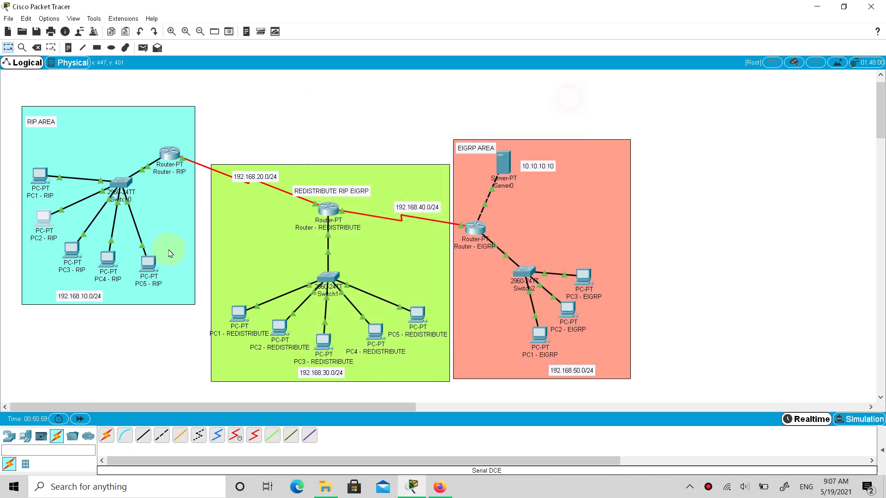
Set the DNS server of PC3 - RIP to 10.10.10.10 and close its window.
left_click(74, 258)
left_click(343, 163)
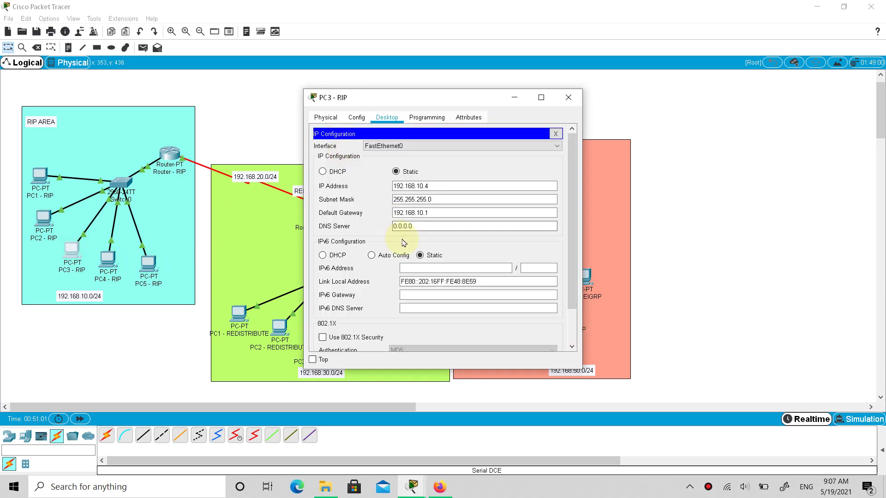
left_click(420, 226)
double_click(420, 226)
type("10.10.10.10")
left_click(568, 97)
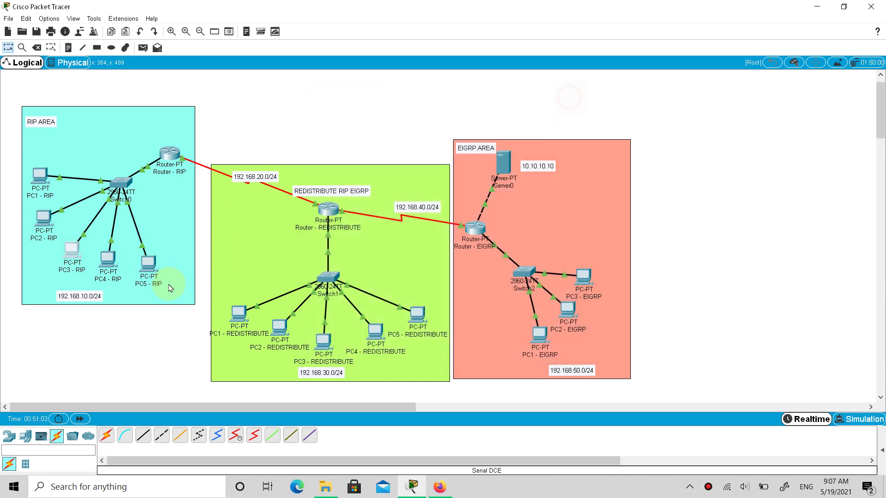
Set the DNS server of PC4 - RIP to 10.10.10.10 and close its window.
left_click(110, 261)
left_click(349, 164)
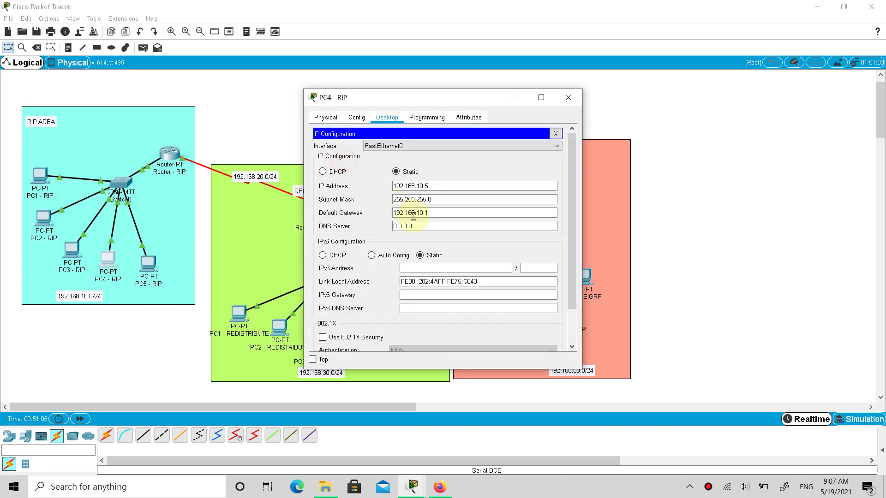
double_click(432, 226)
type("10.10.10.10")
left_click(568, 98)
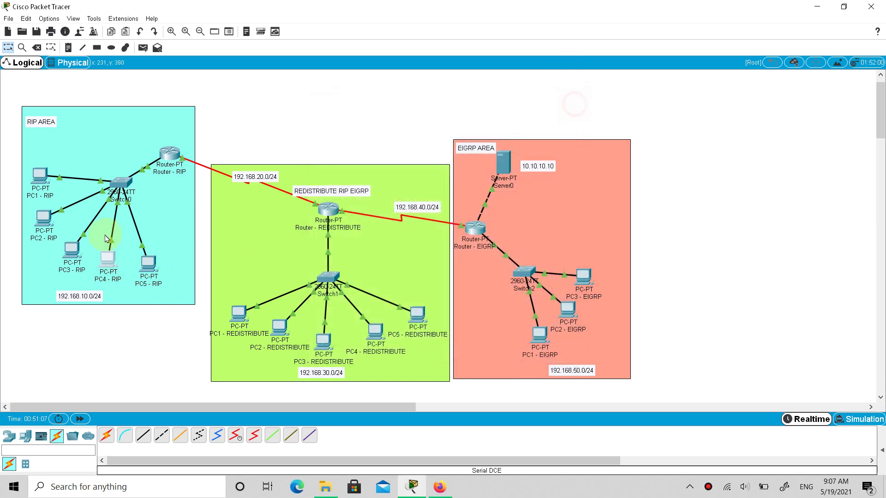
Set the DNS server of PC5 - RIP to 10.10.10.10 and close its window.
left_click(152, 264)
left_click(347, 166)
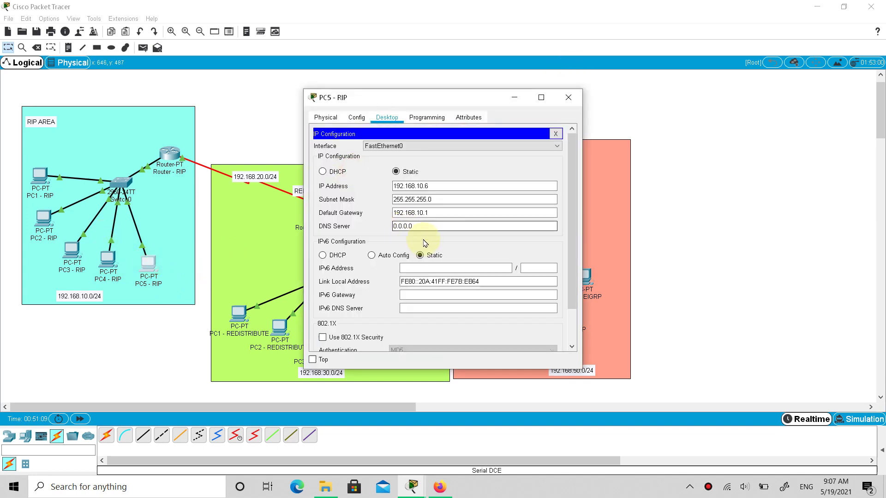
left_click(429, 227)
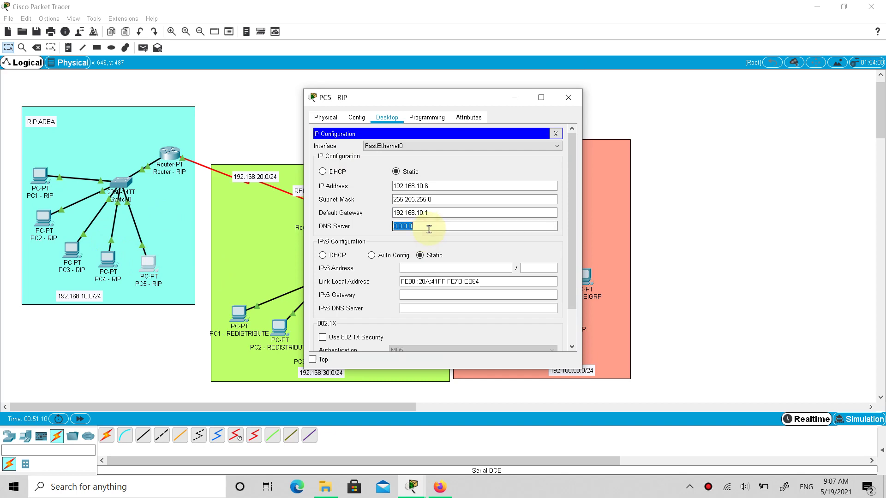
type("10.10.10.10")
left_click(569, 98)
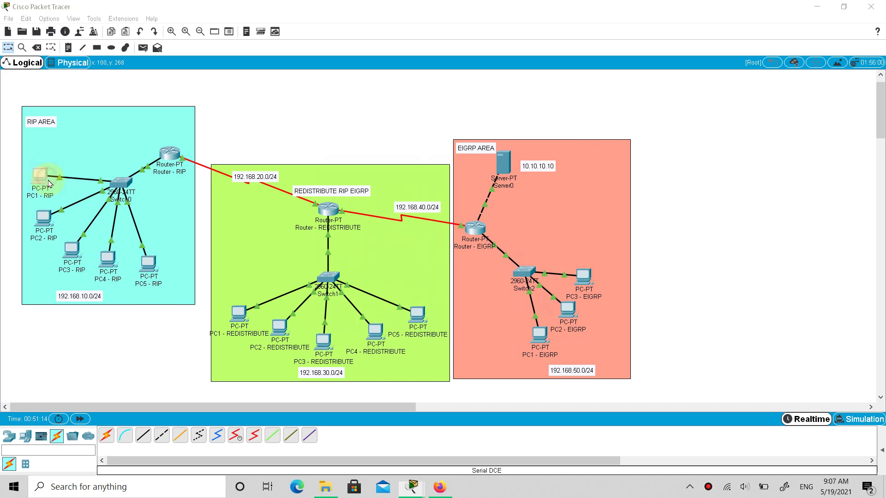
Ping the server at 10.10.10.10 from the command prompt of PC1 - RIP, then close the prompt.
left_click(42, 177)
left_click(508, 153)
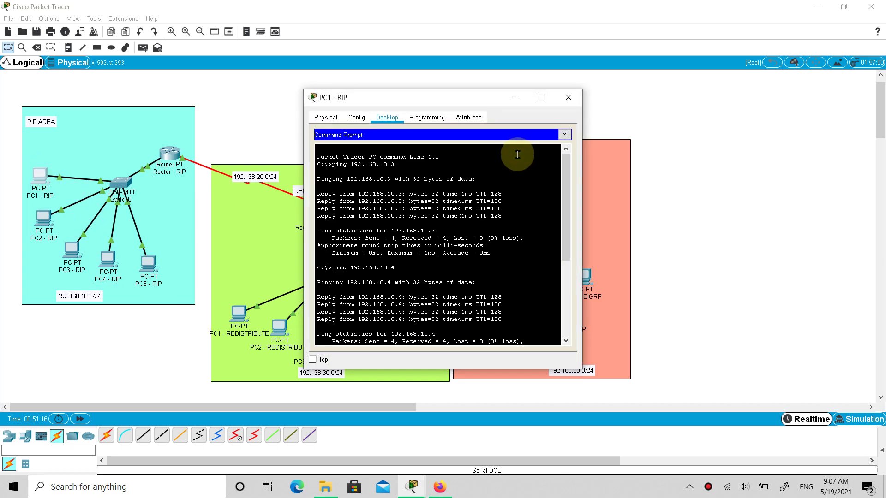
left_click_drag(454, 102, 480, 100)
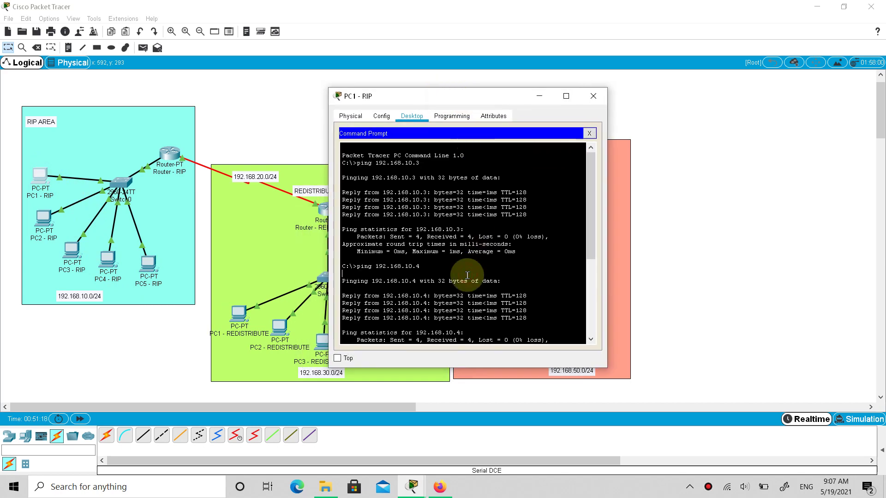
scroll(467, 275, "down", 7)
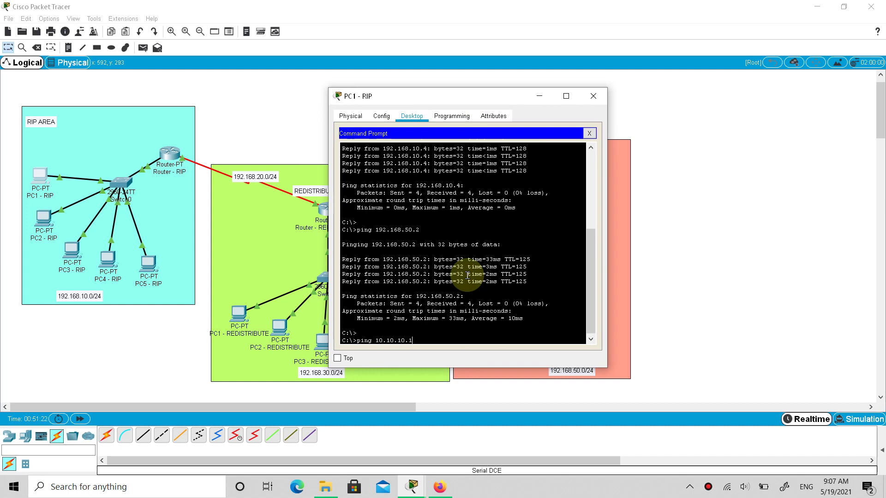
key("Return")
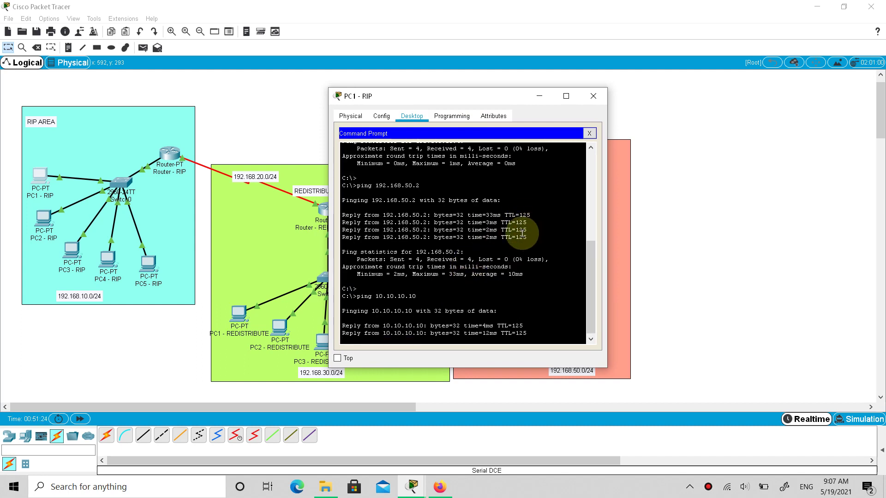
left_click(589, 133)
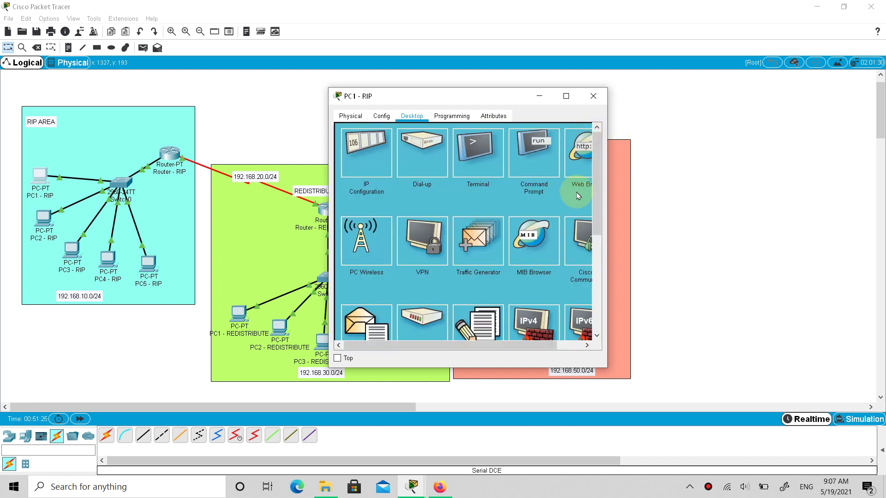
Load hildhan.com in the web browser of PC1 - RIP, then close the PC's window.
left_click(587, 170)
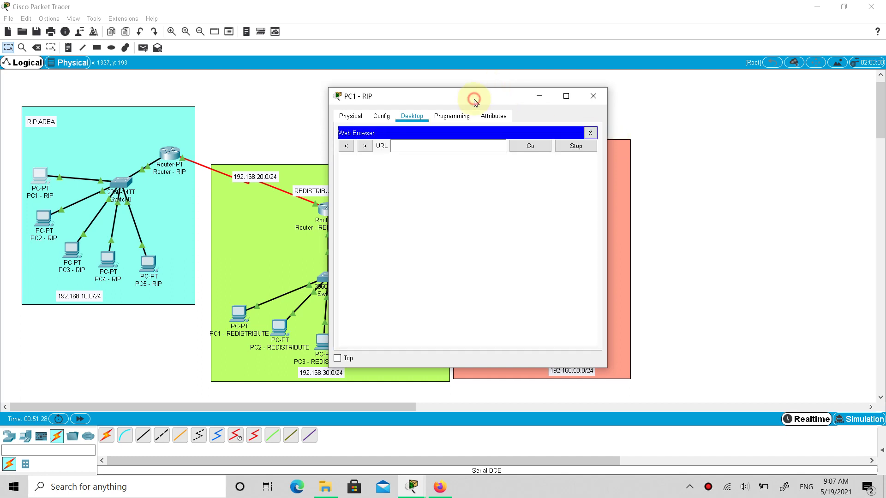
left_click_drag(474, 100, 326, 108)
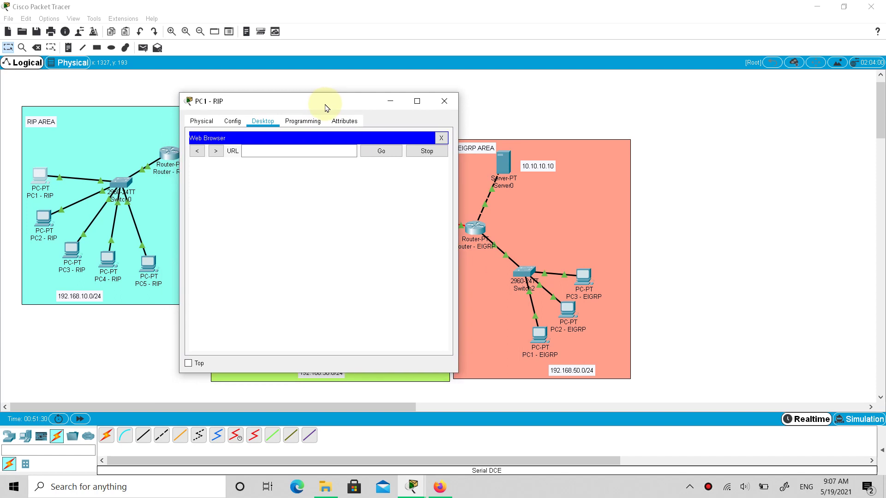
left_click(326, 148)
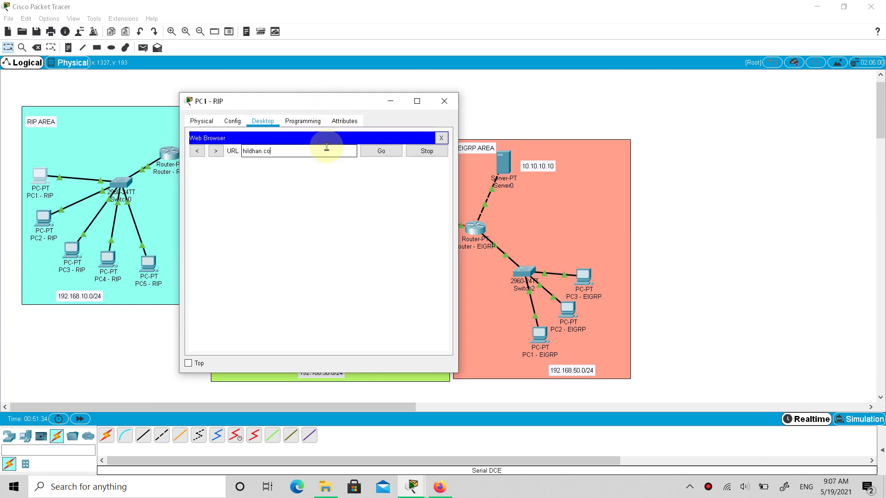
type("hildhan.com")
left_click(383, 151)
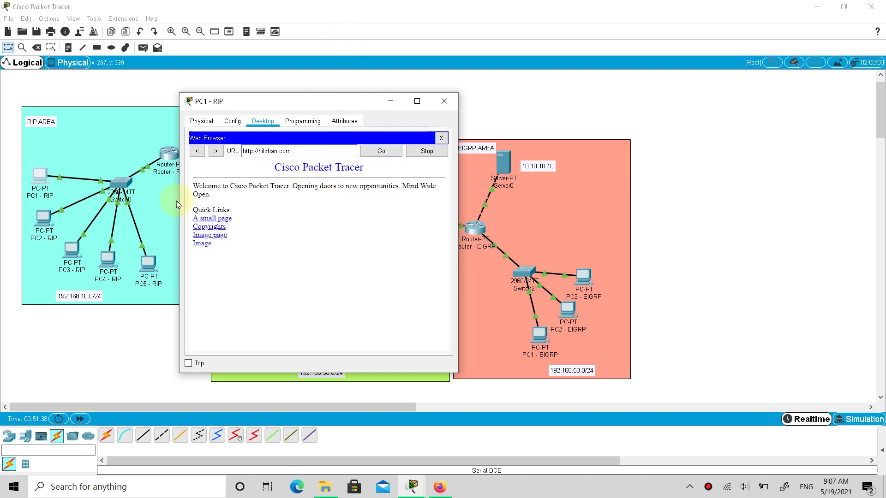
left_click(444, 101)
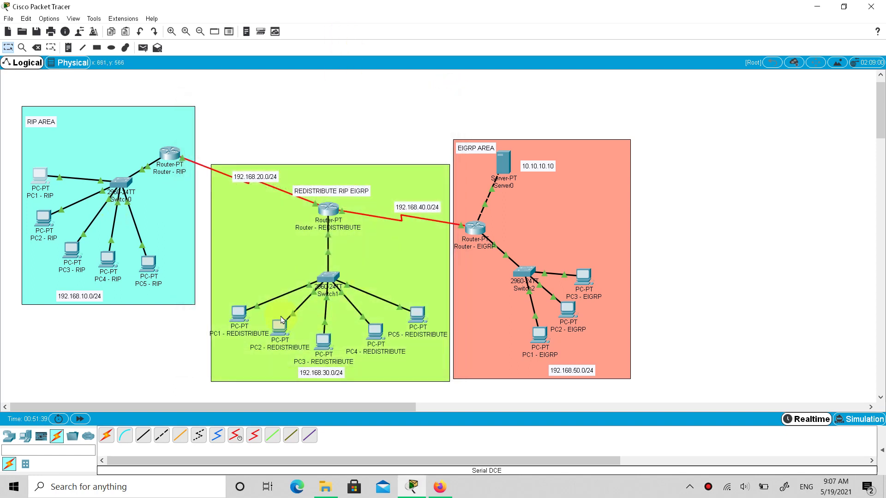
Ping the server at 10.10.10.10 from the command prompt of PC1 - REDISTRIBUTE, then close the prompt.
left_click(239, 315)
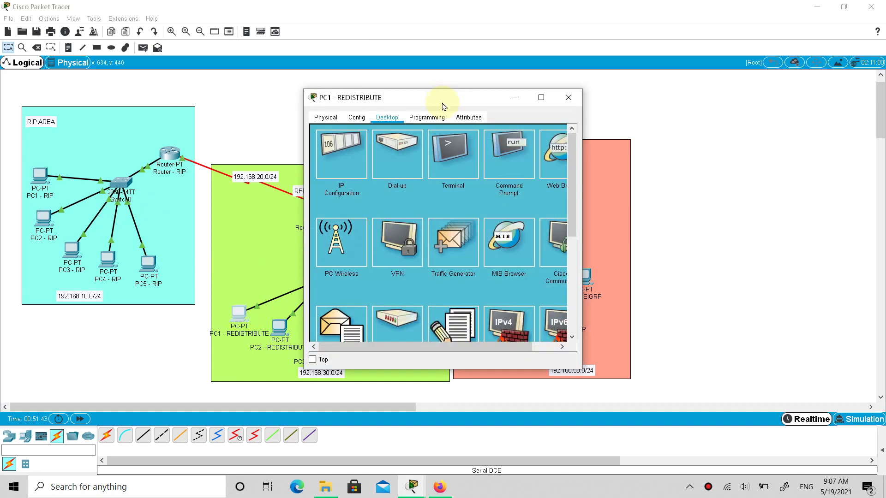
left_click_drag(442, 106, 334, 133)
left_click(409, 164)
left_click(376, 310)
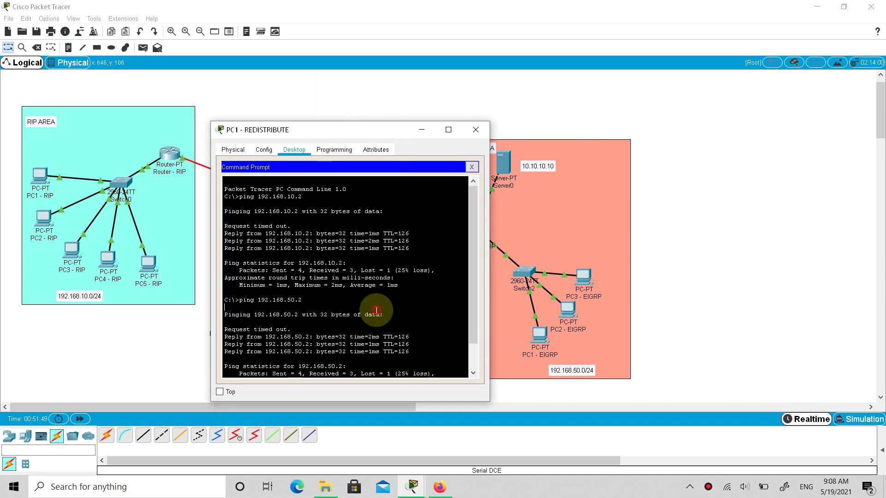
key("Return")
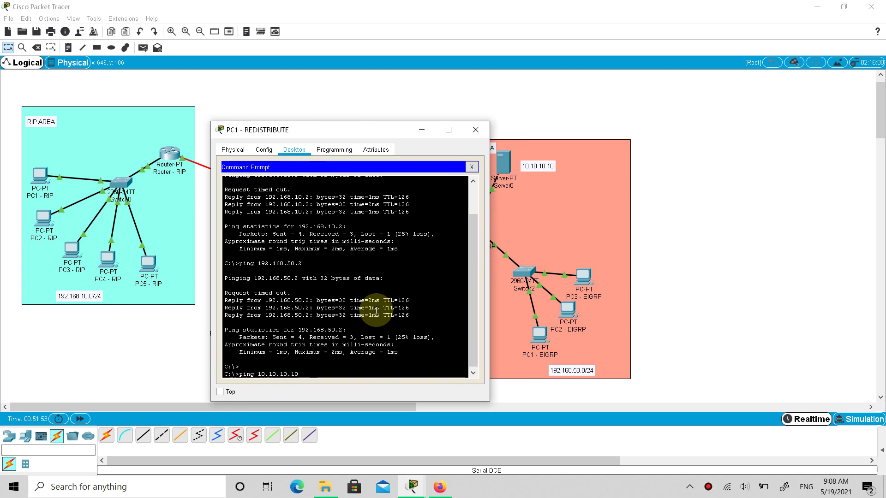
type("ping 10.10.10.10")
key("Return")
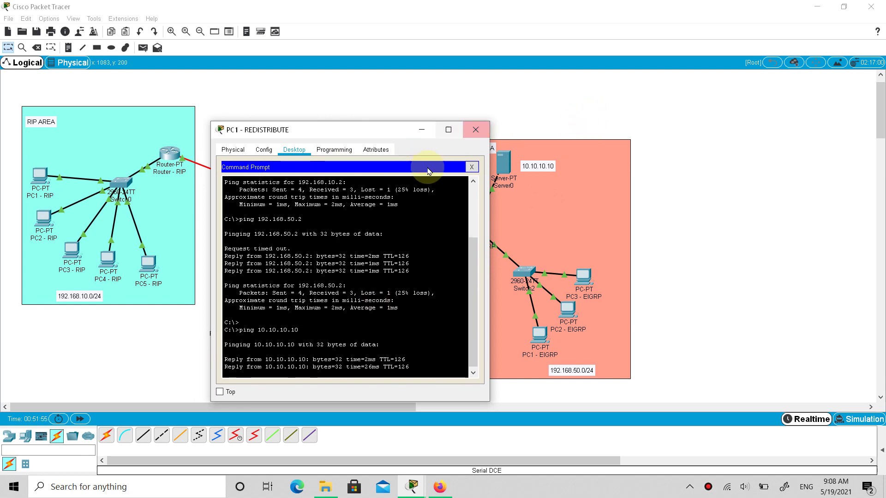
left_click(472, 167)
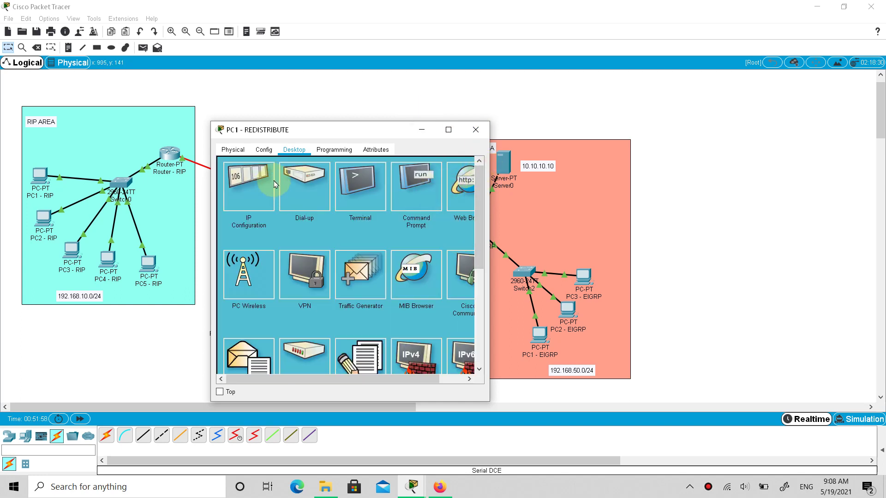
Load hildhan.com in the web browser of PC1 - REDISTRIBUTE, then close the PC's window.
left_click(455, 192)
left_click(284, 178)
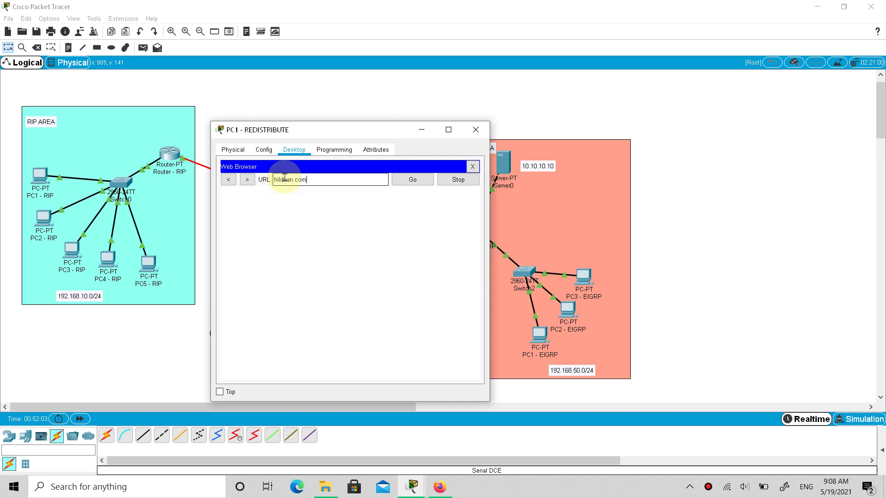
key("Return")
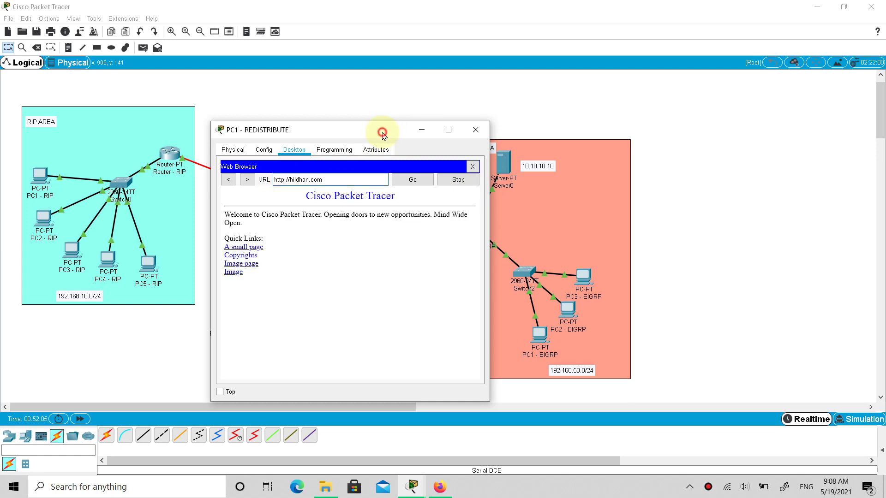
left_click_drag(382, 134, 790, 119)
left_click(542, 343)
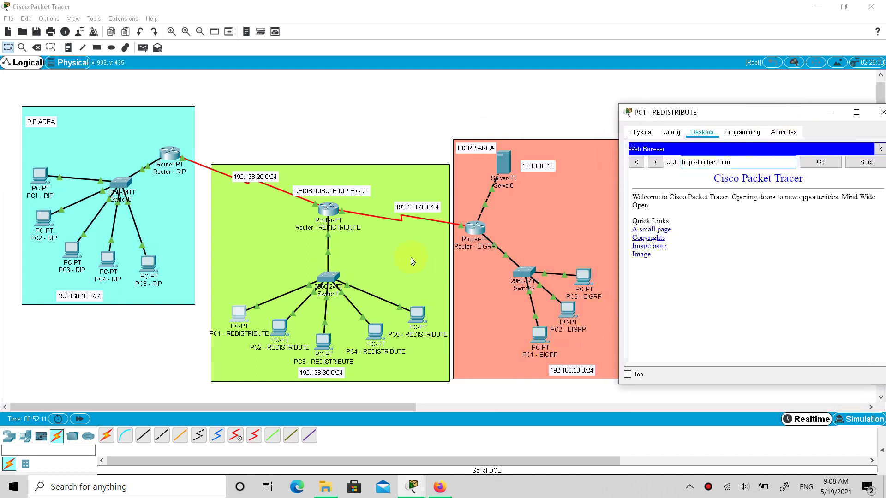
left_click(484, 160)
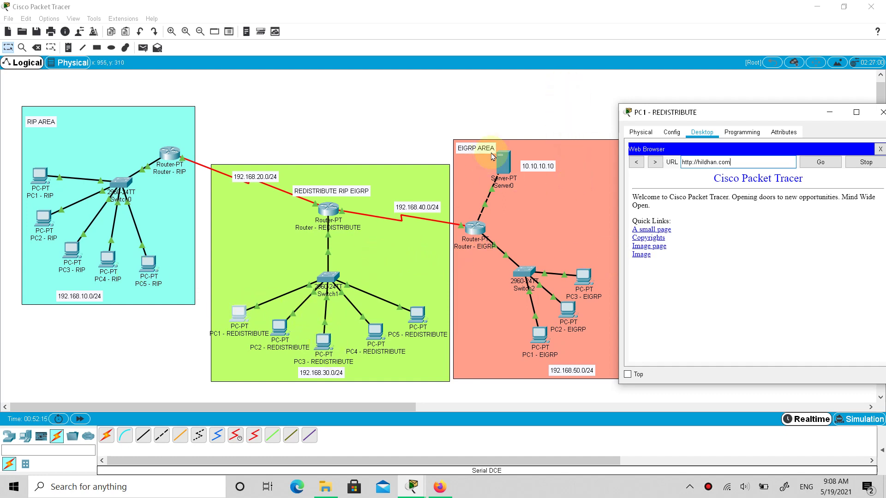
left_click_drag(786, 115, 715, 116)
left_click(812, 115)
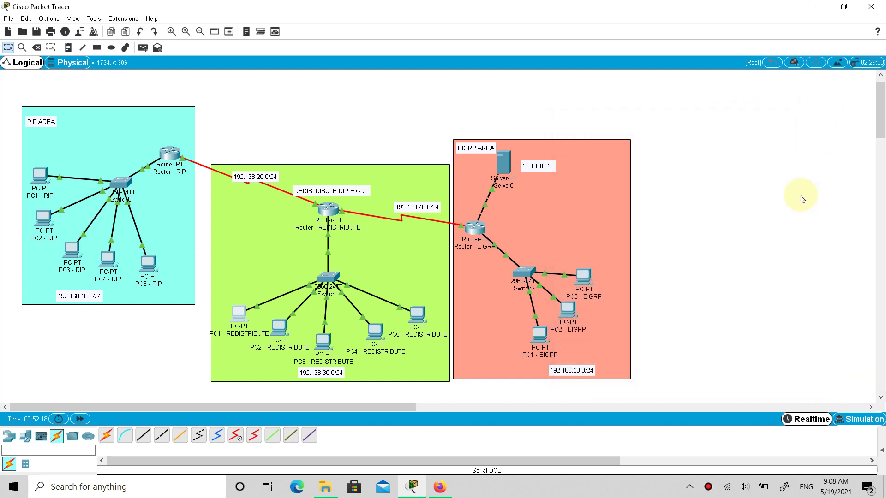